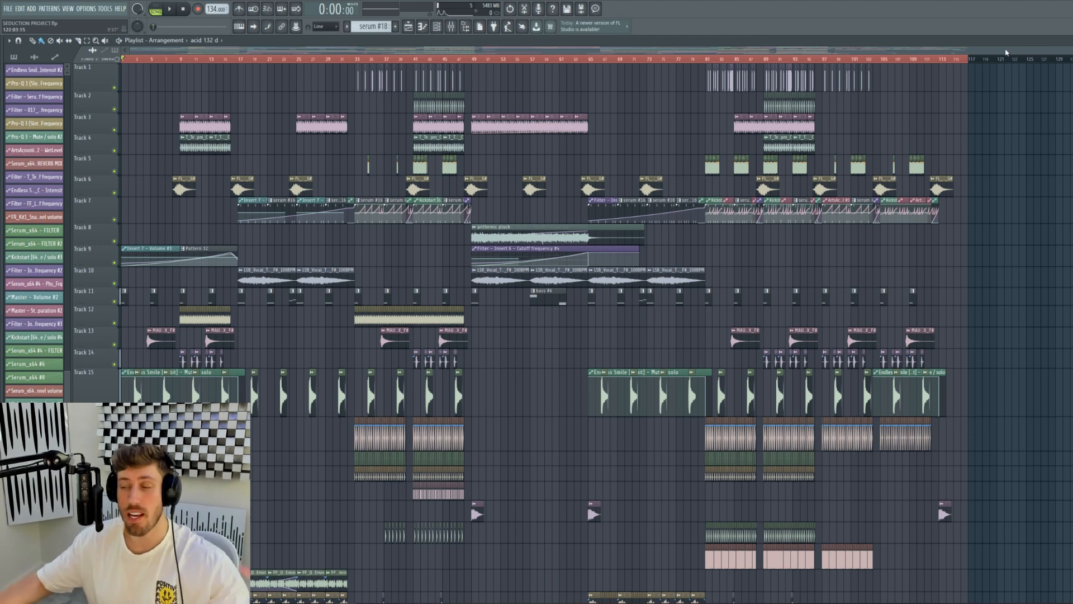
scroll(1006, 47, up, 2)
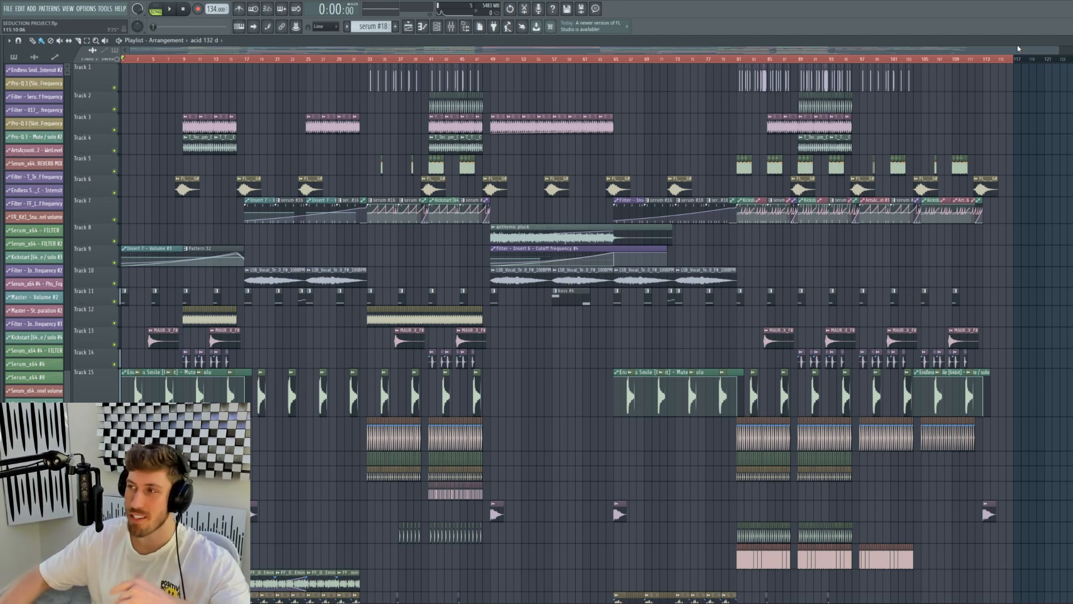
drag(1056, 48, 992, 50)
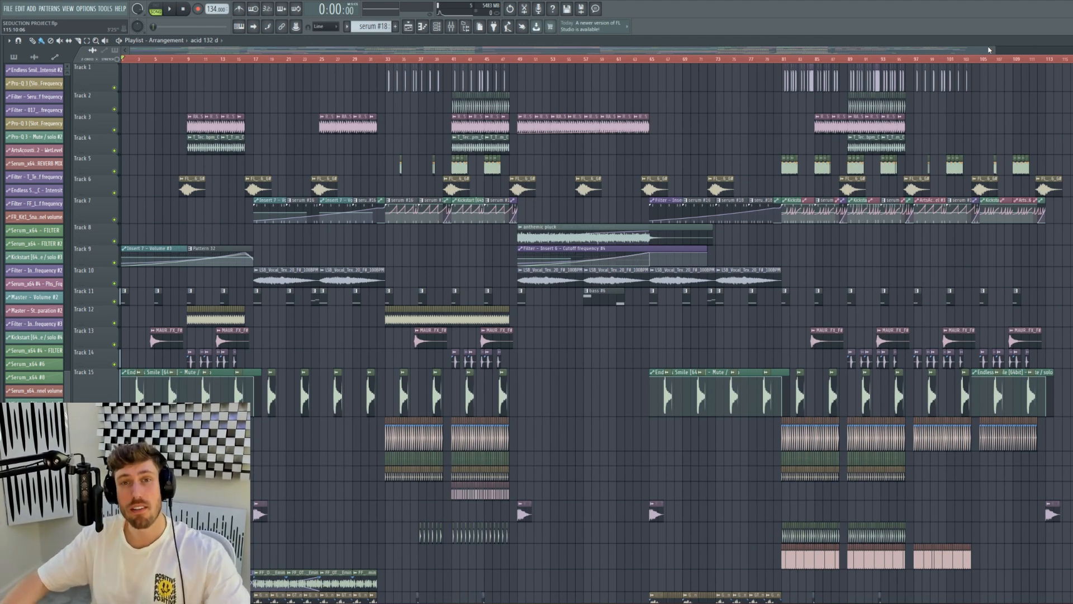
drag(990, 50, 958, 48)
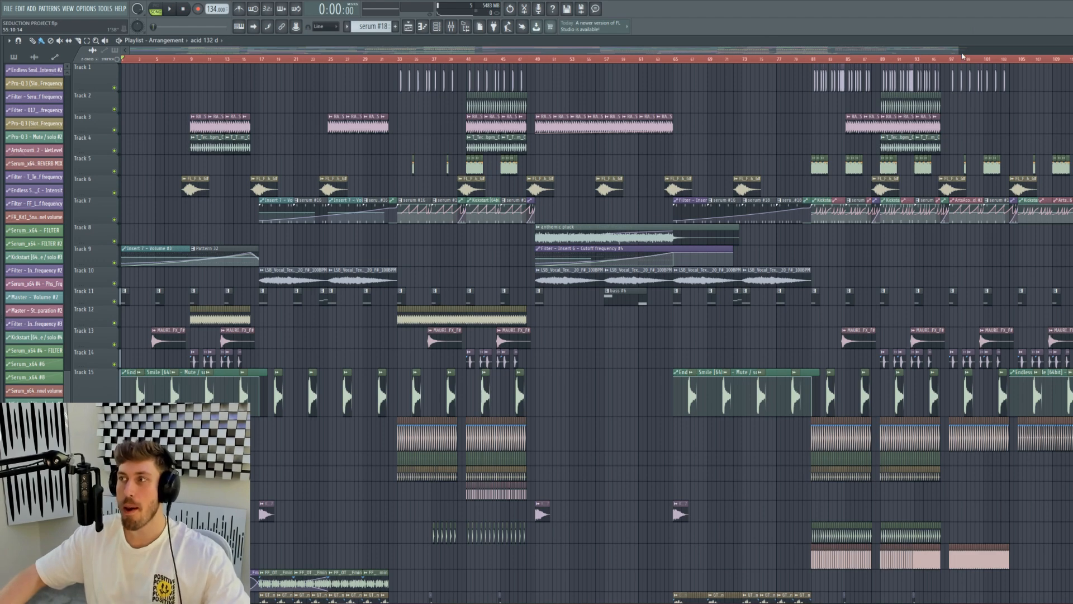
drag(947, 54, 944, 54)
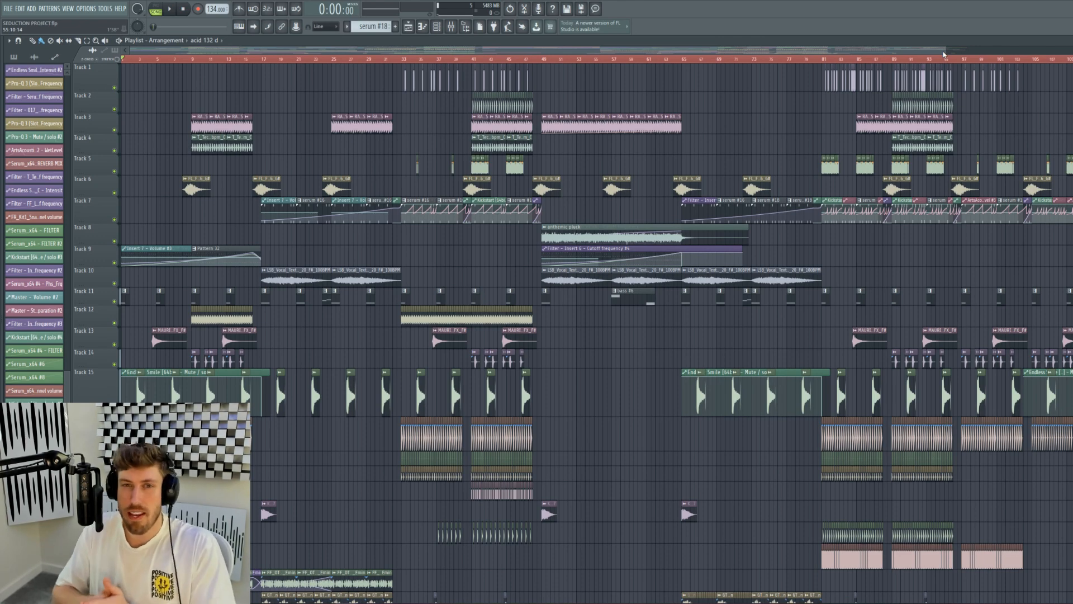
drag(943, 54, 850, 51)
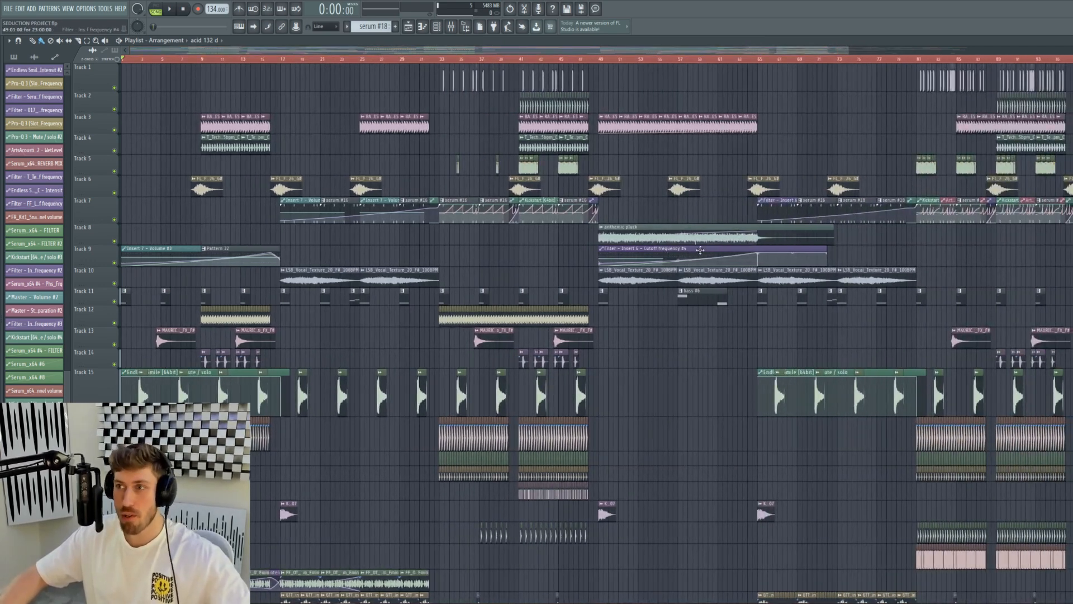
drag(850, 51, 836, 50)
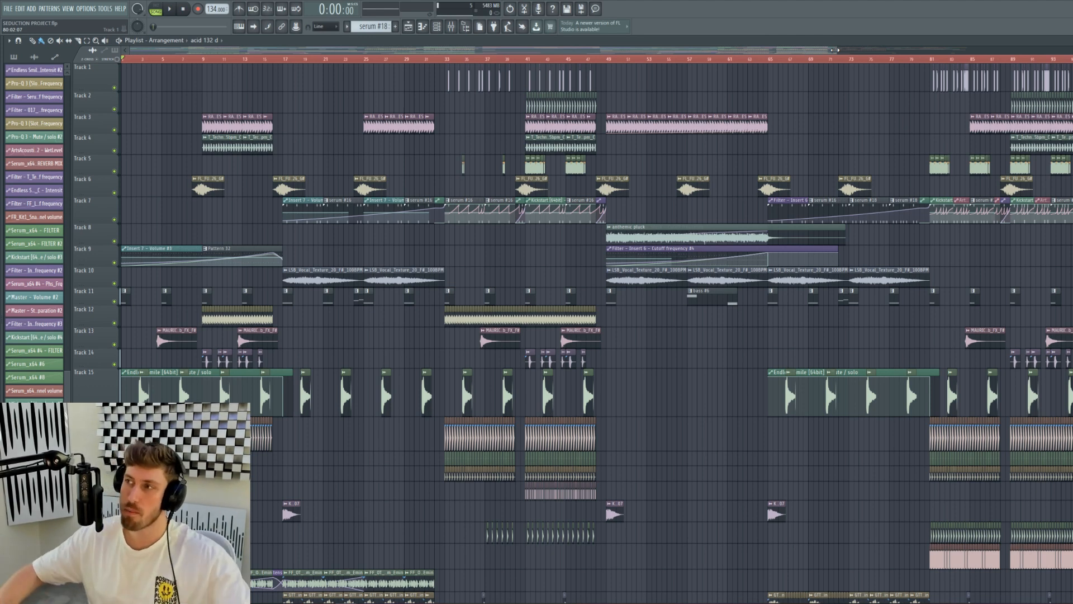
drag(835, 50, 744, 50)
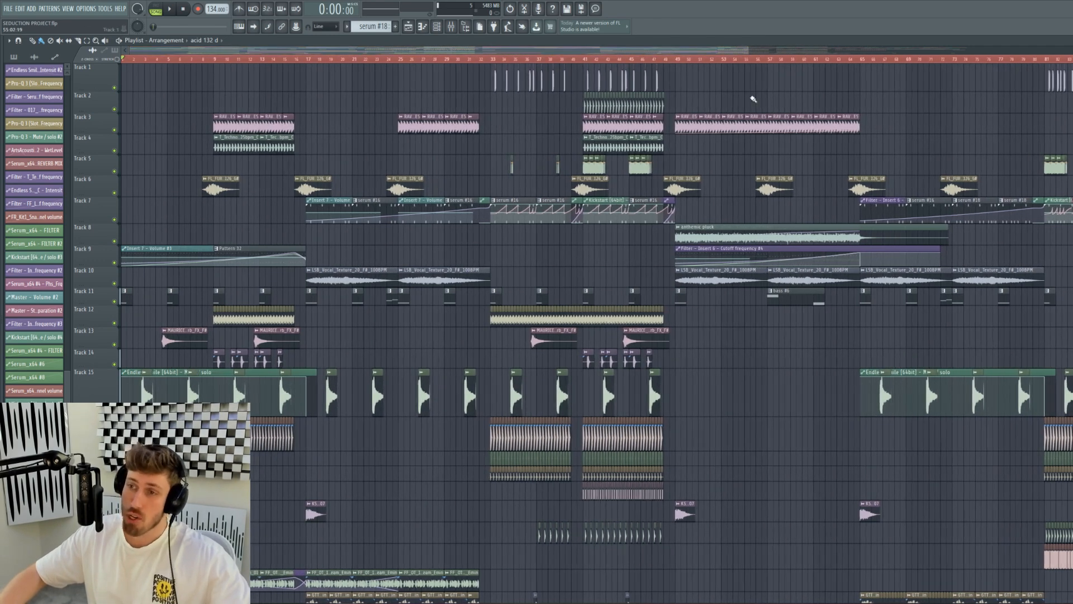
- Audition the arrangement from around bars 32, 57 and 81, and stop playback
click(484, 59)
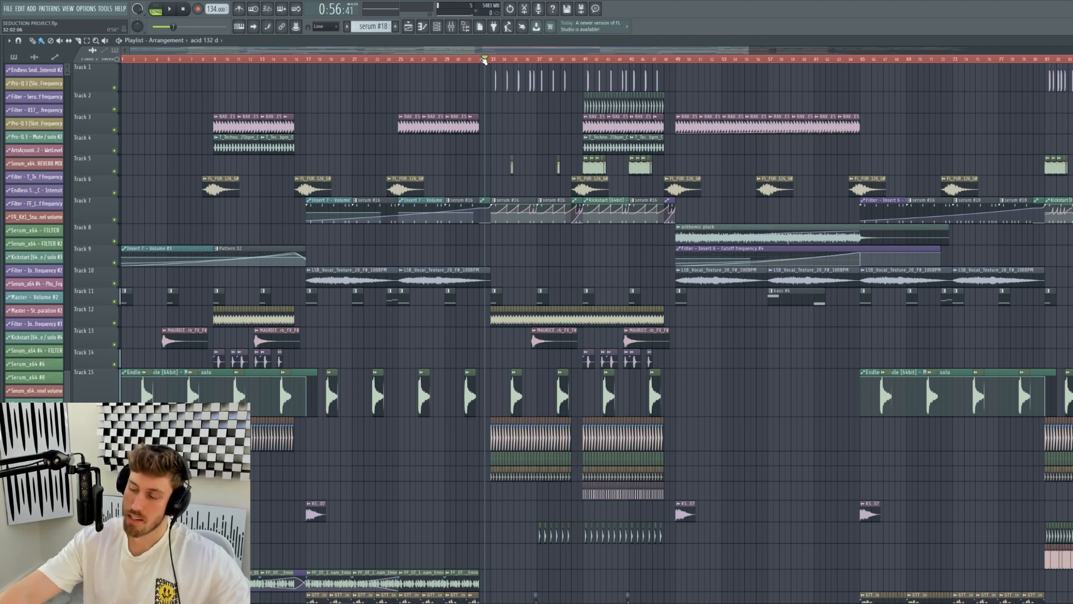
key(space)
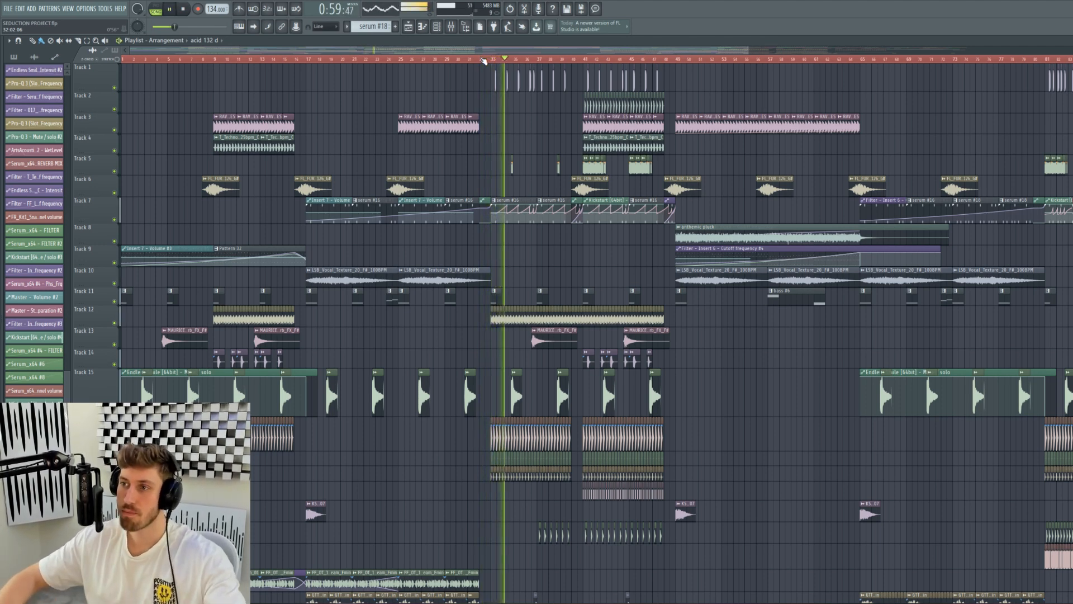
drag(748, 50, 956, 65)
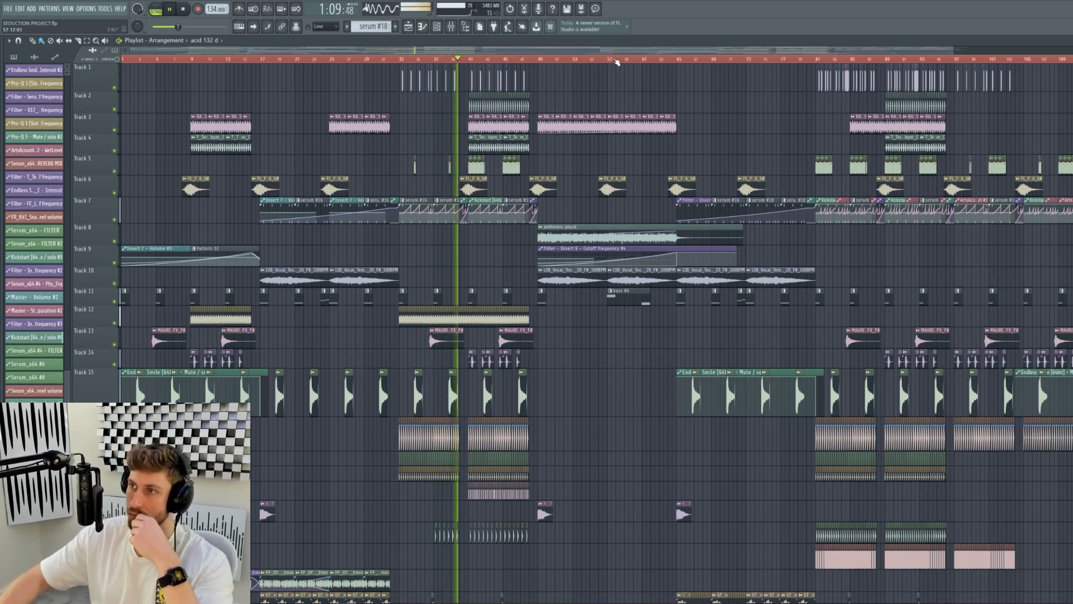
click(609, 60)
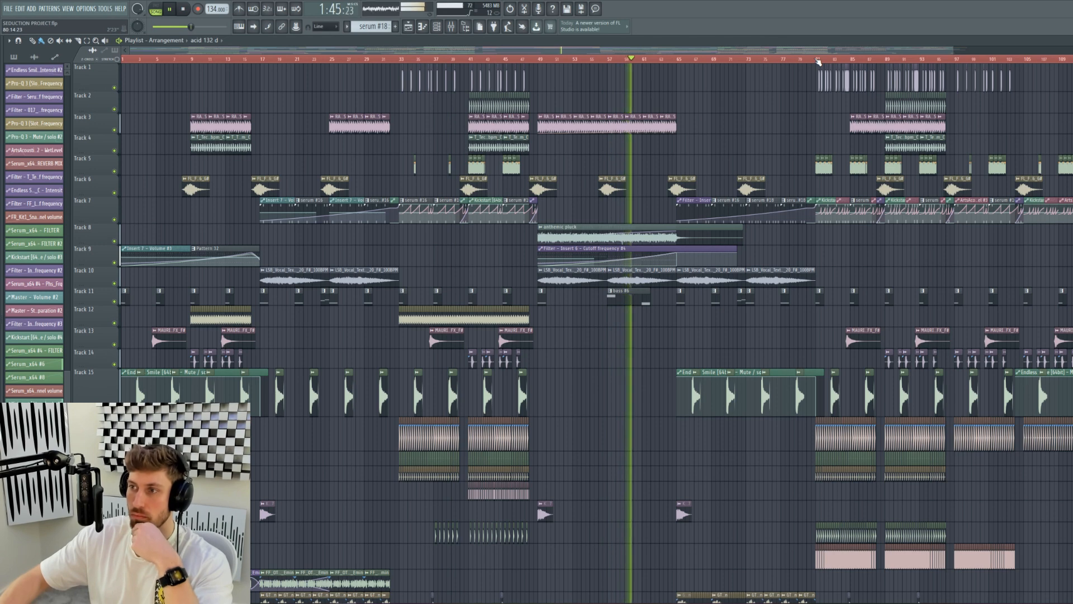
click(816, 59)
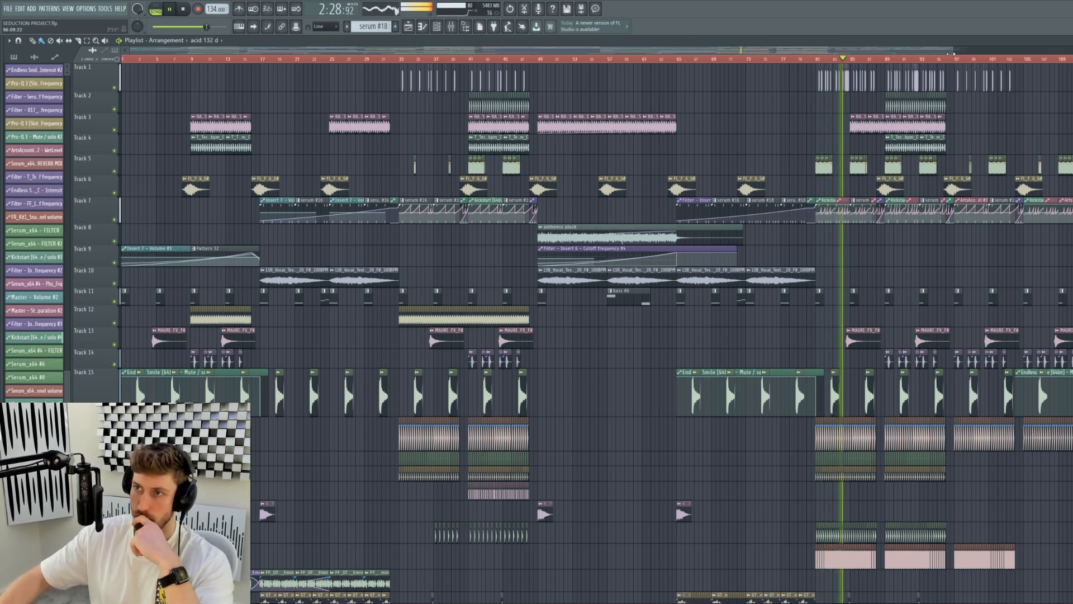
drag(952, 52, 993, 51)
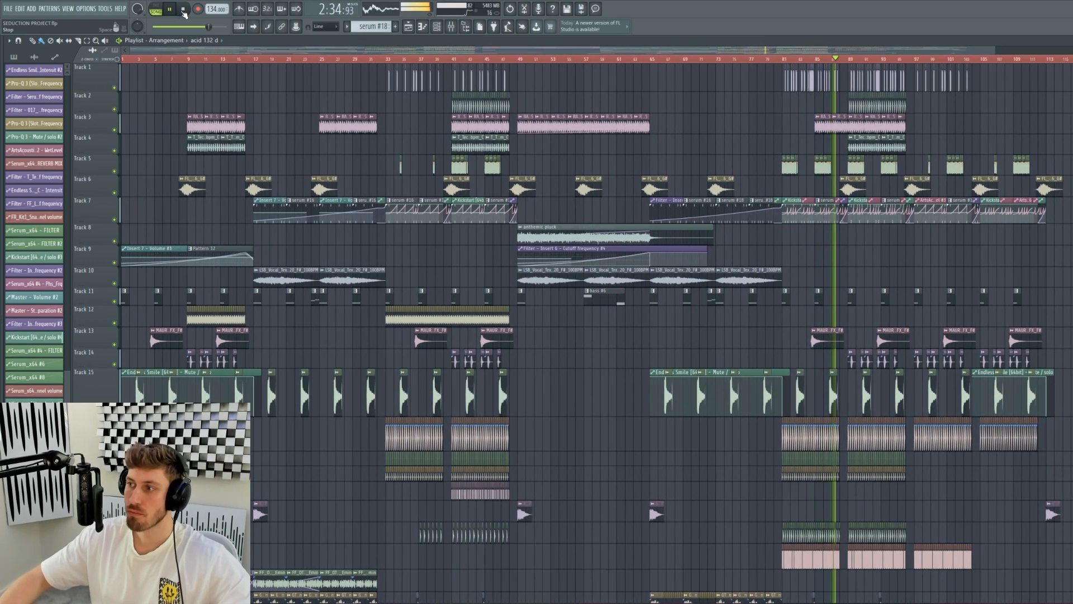
click(185, 10)
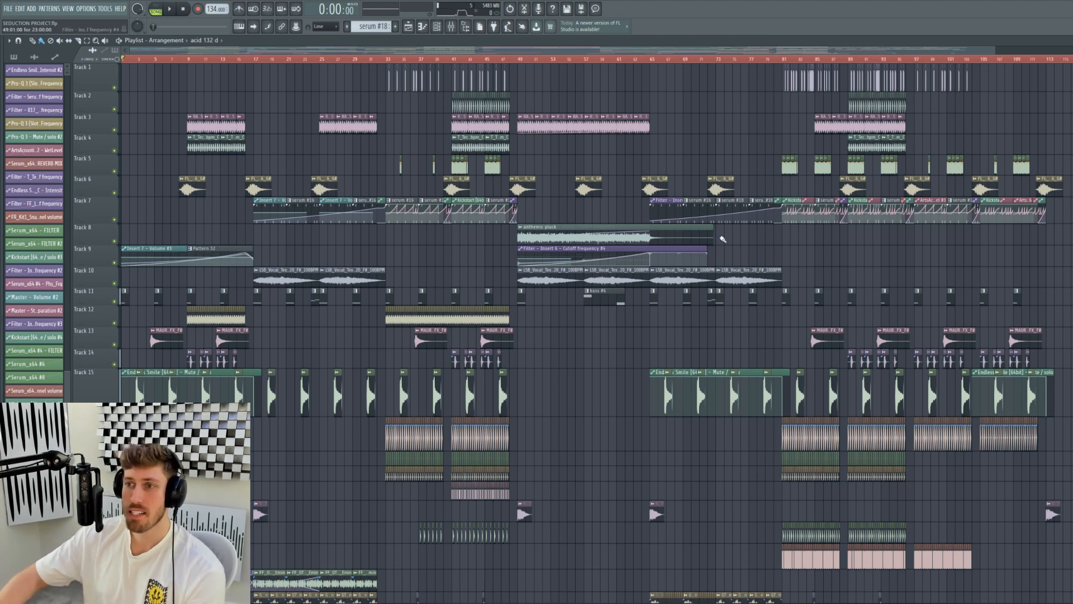
- Open the serum #16 pattern from Track 7 in the piano roll, show the channel rack and play it in pattern mode
drag(995, 50, 668, 71)
double_click(566, 221)
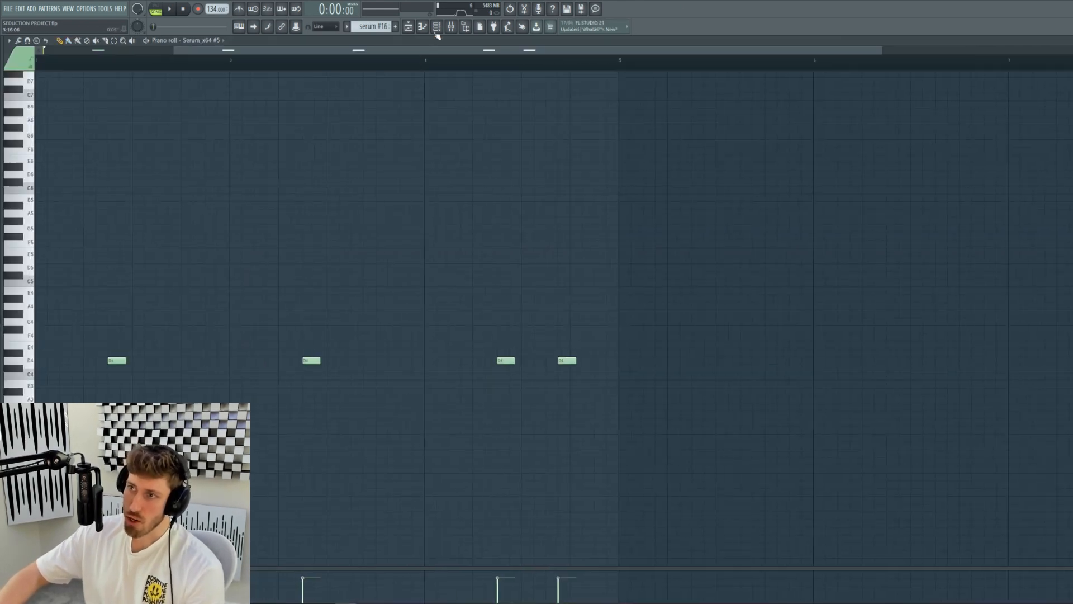
click(437, 26)
click(156, 9)
key(space)
key(space)
click(156, 9)
click(156, 9)
key(space)
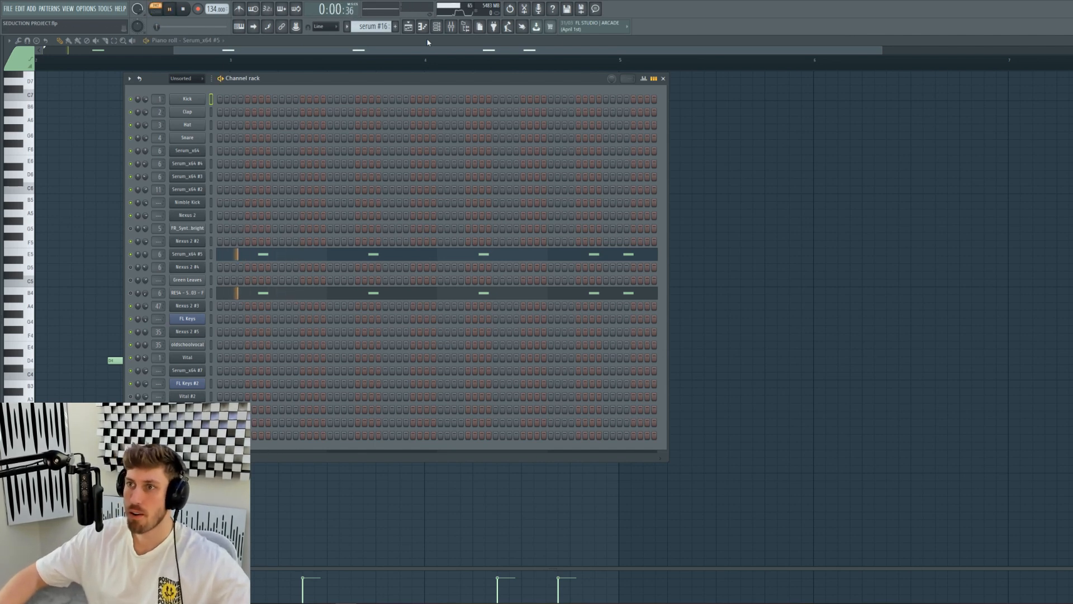
- Show the mixer, turn down the Fruity Filter's mix level on Insert 6 and play the pattern
click(451, 26)
key(space)
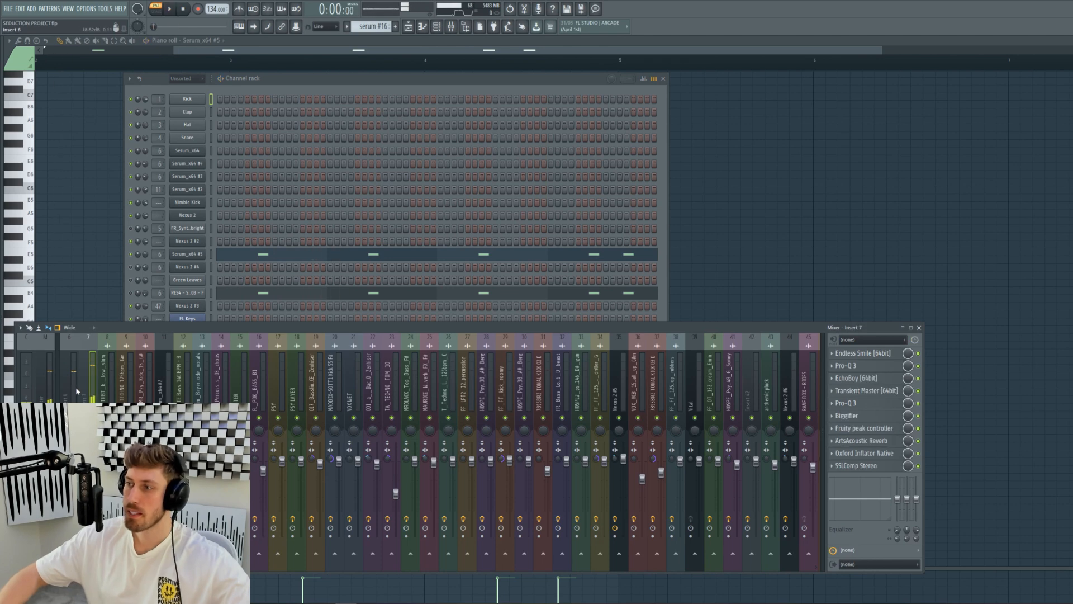
click(65, 362)
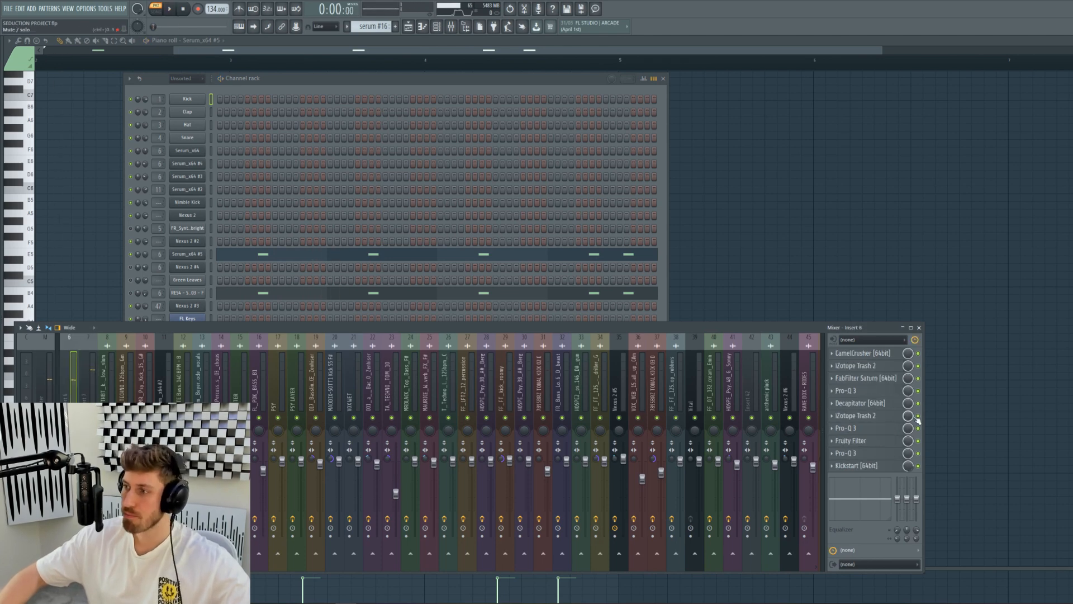
drag(908, 444, 908, 487)
key(space)
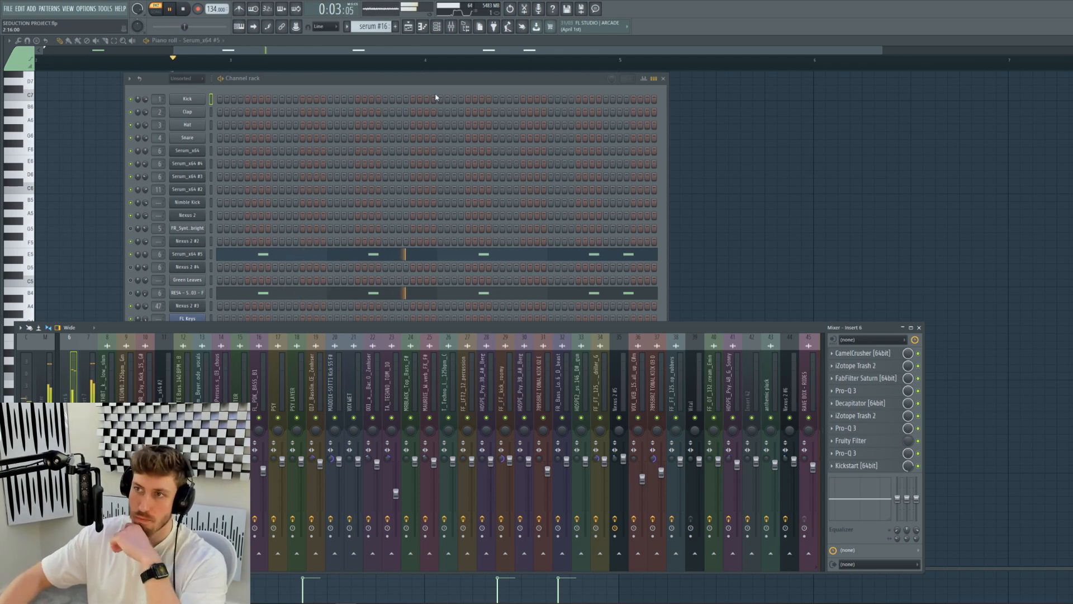
- Stop playback and inspect the Serum_x64 #5 synth's oscillator and filter settings, closing it when done
click(191, 255)
key(space)
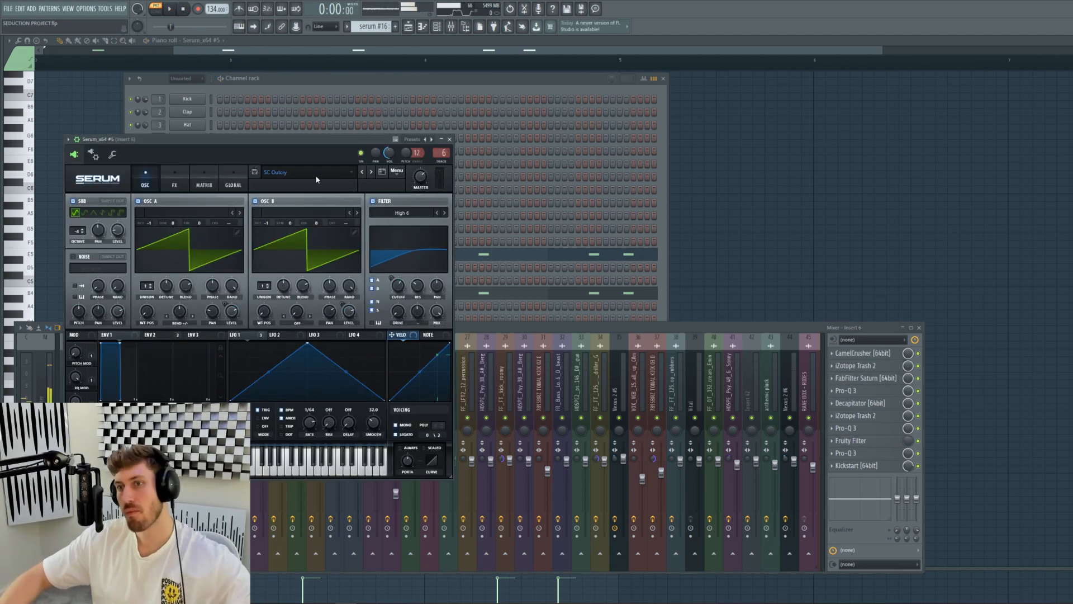
click(329, 85)
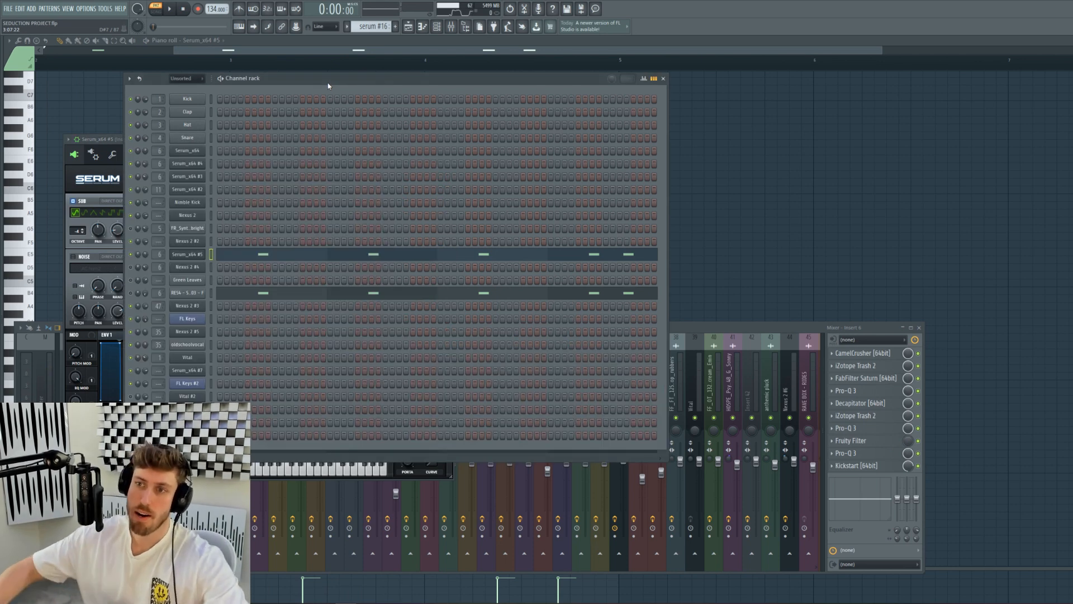
click(186, 258)
- Audition the serum #16 pattern with the mixer in view and look over the effect chains of Inserts 6 and 7
click(107, 335)
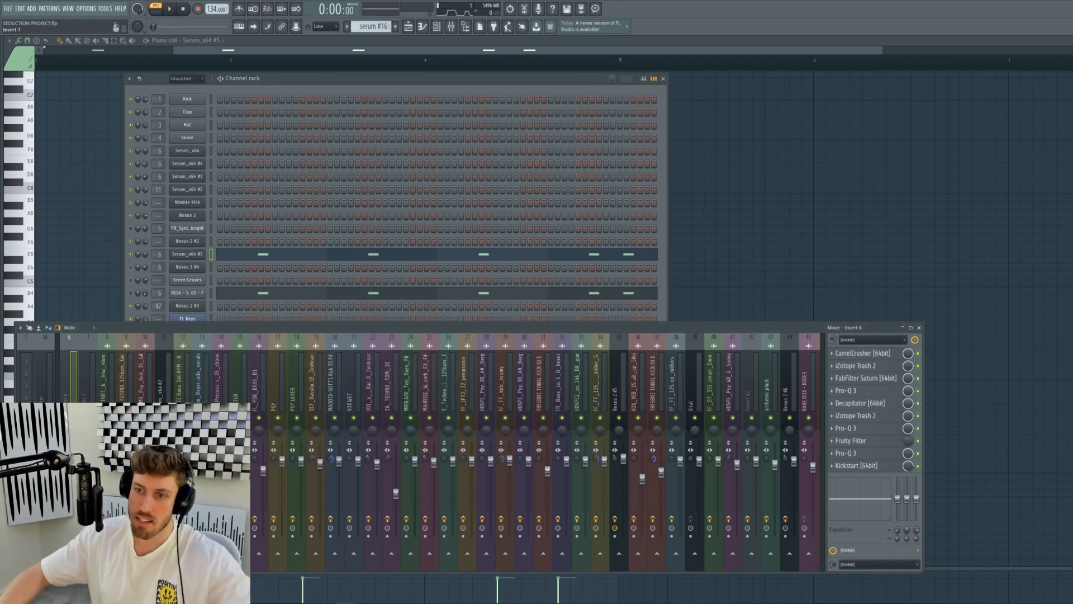
key(space)
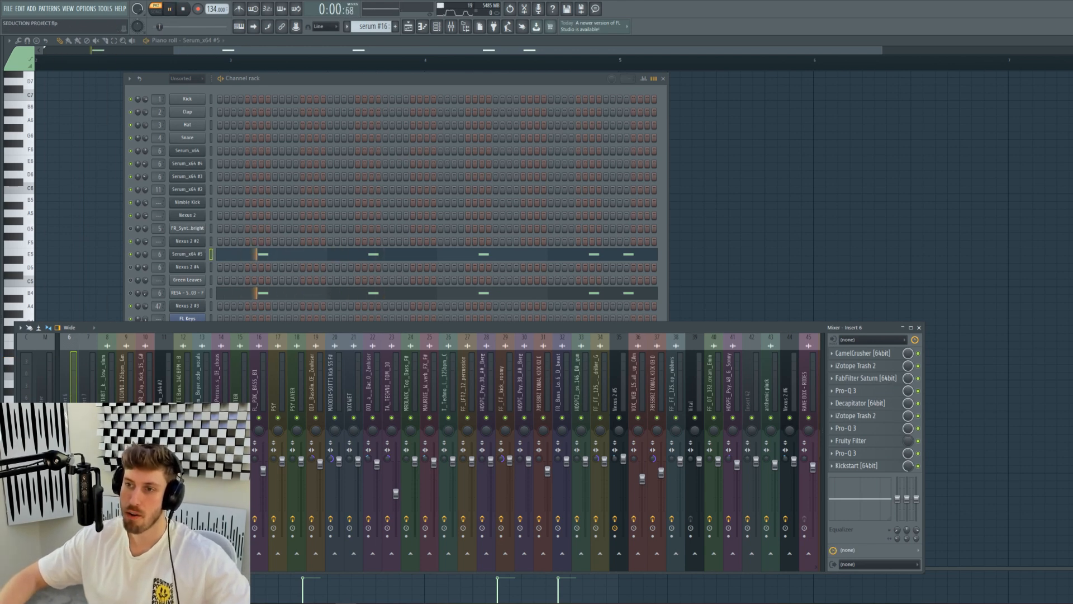
key(space)
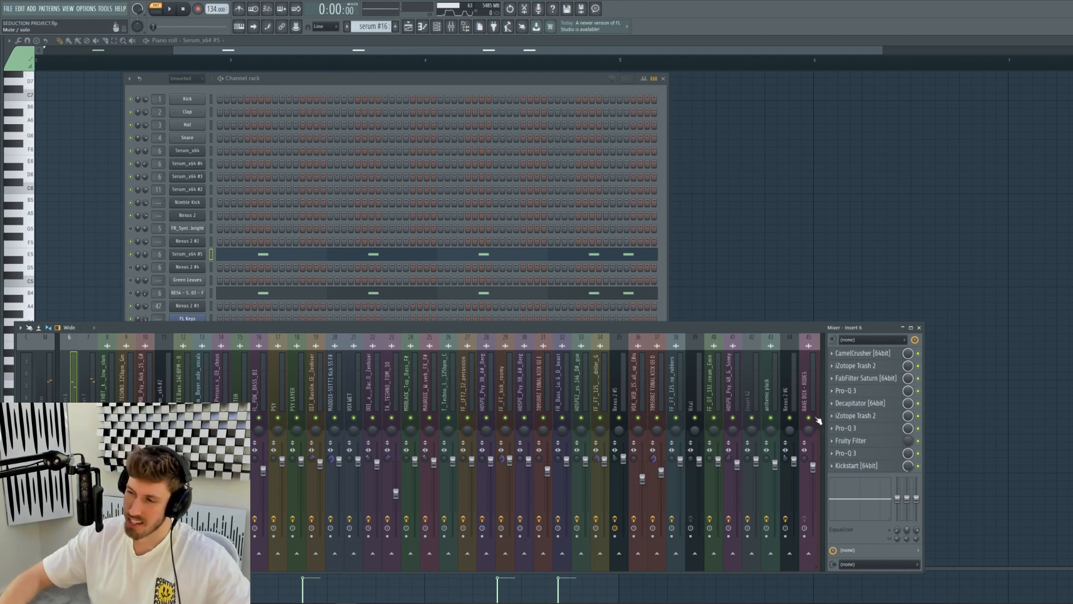
key(Right)
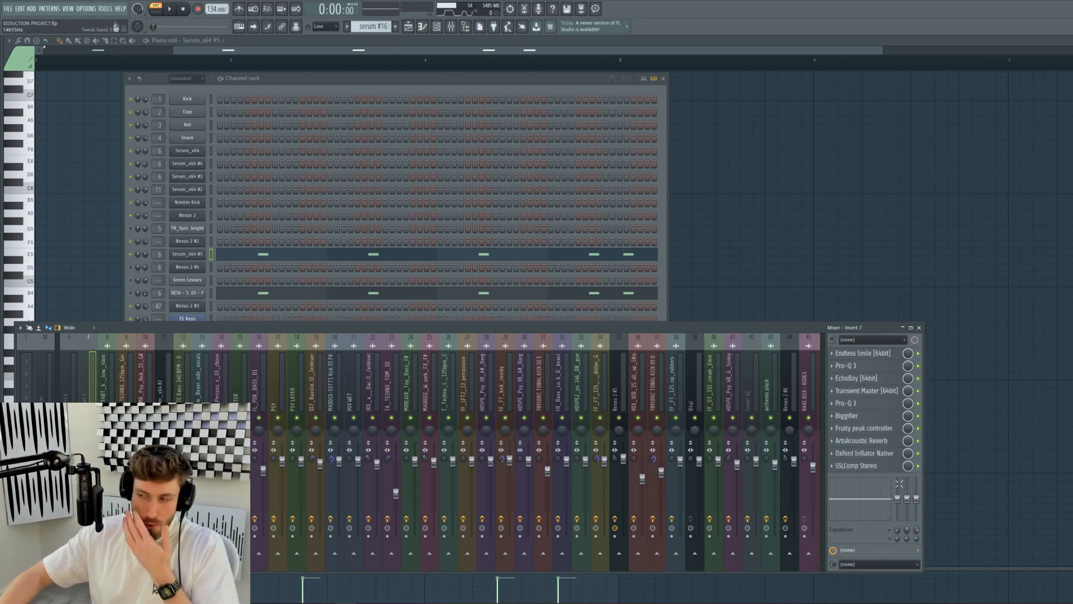
key(Left)
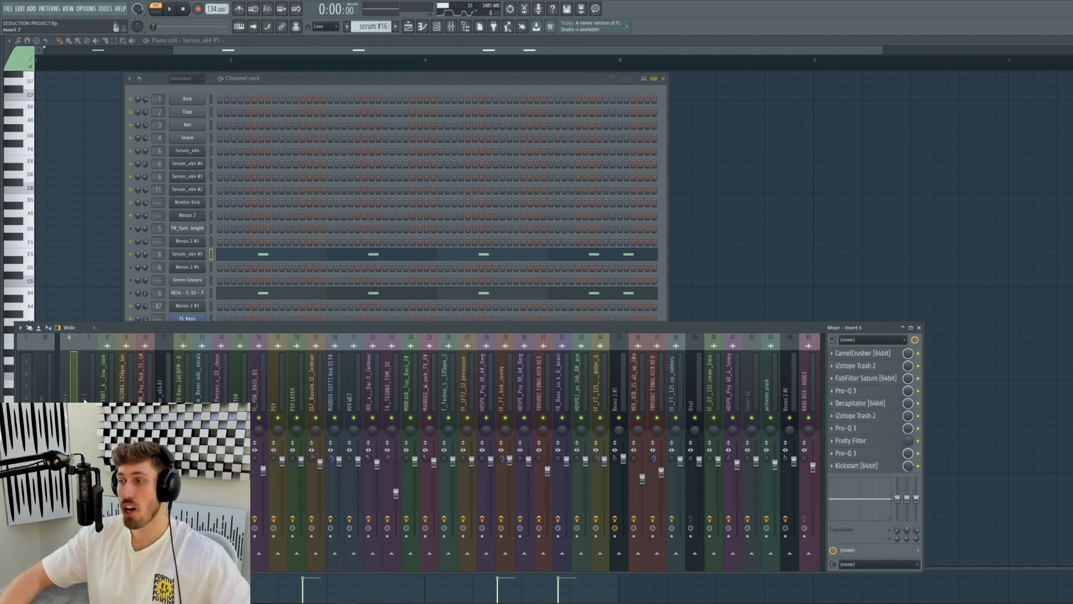
- Bypass all effects on Insert 7 and every effect on Insert 6 except CamelCrusher and Fruity Filter
click(84, 400)
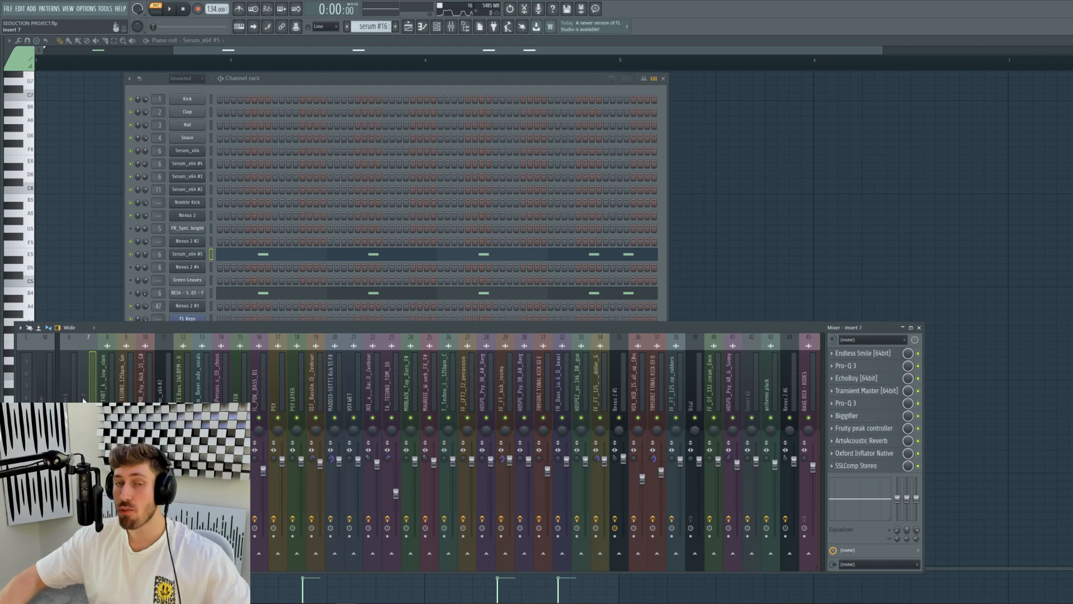
click(79, 354)
click(87, 360)
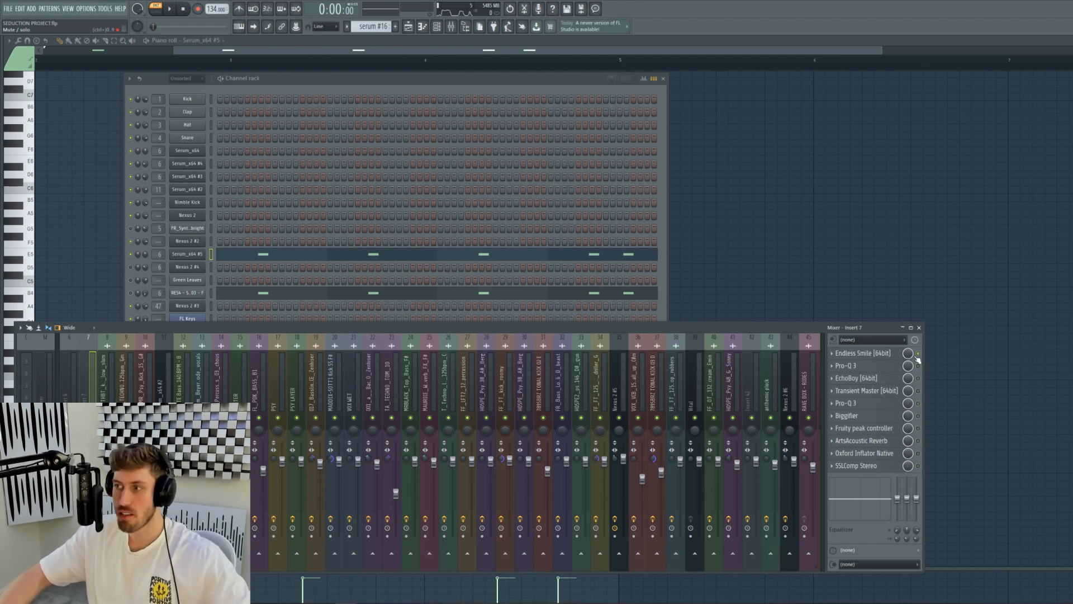
click(63, 363)
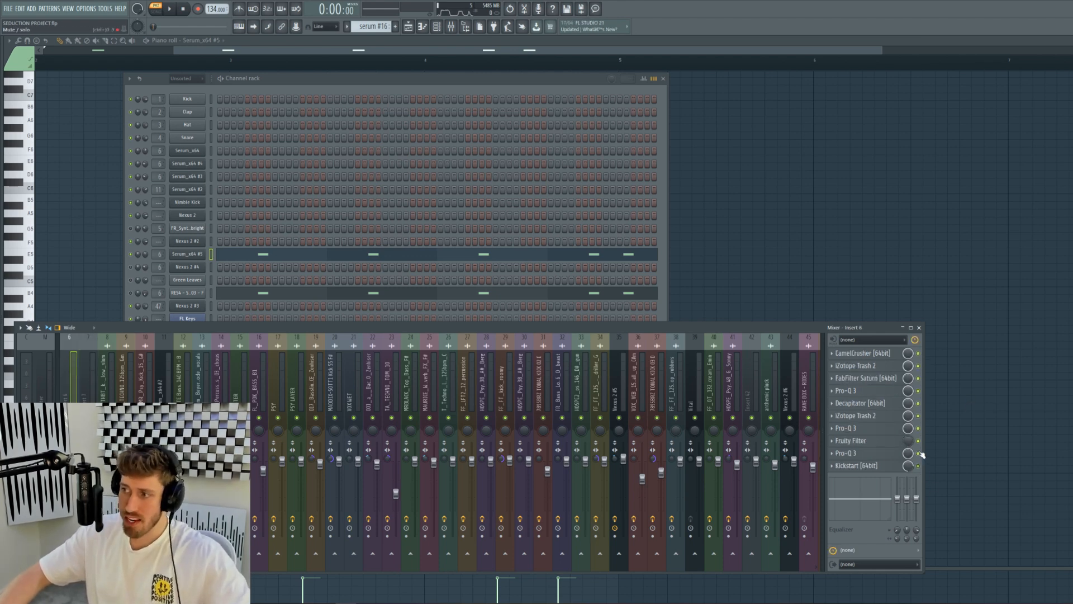
drag(918, 428, 919, 366)
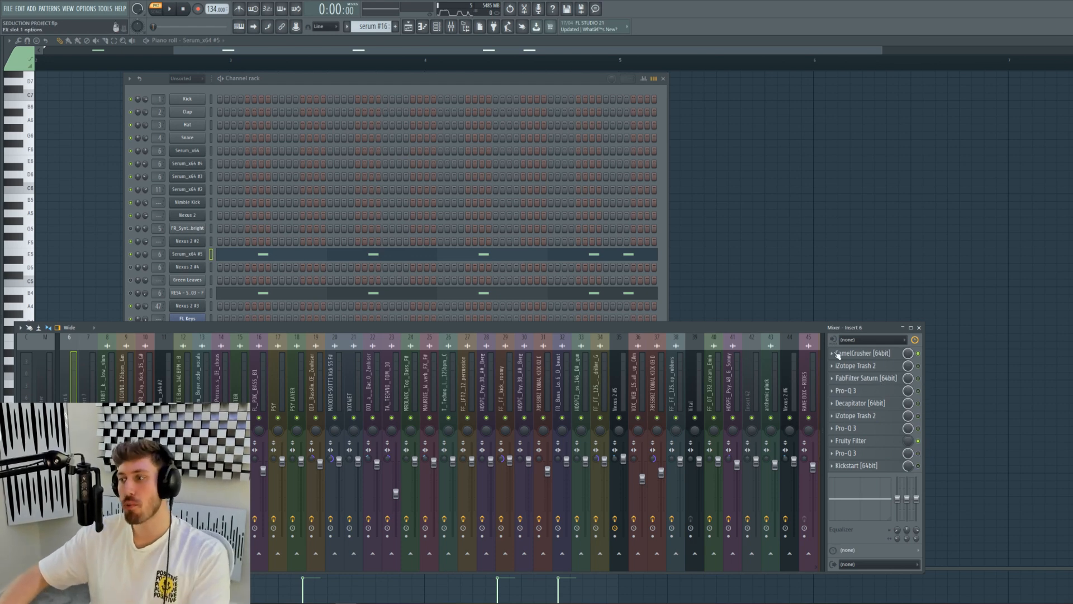
- Inspect the CamelCrusher distortion, filter and compressor settings on Insert 6 and close the plugin
click(886, 353)
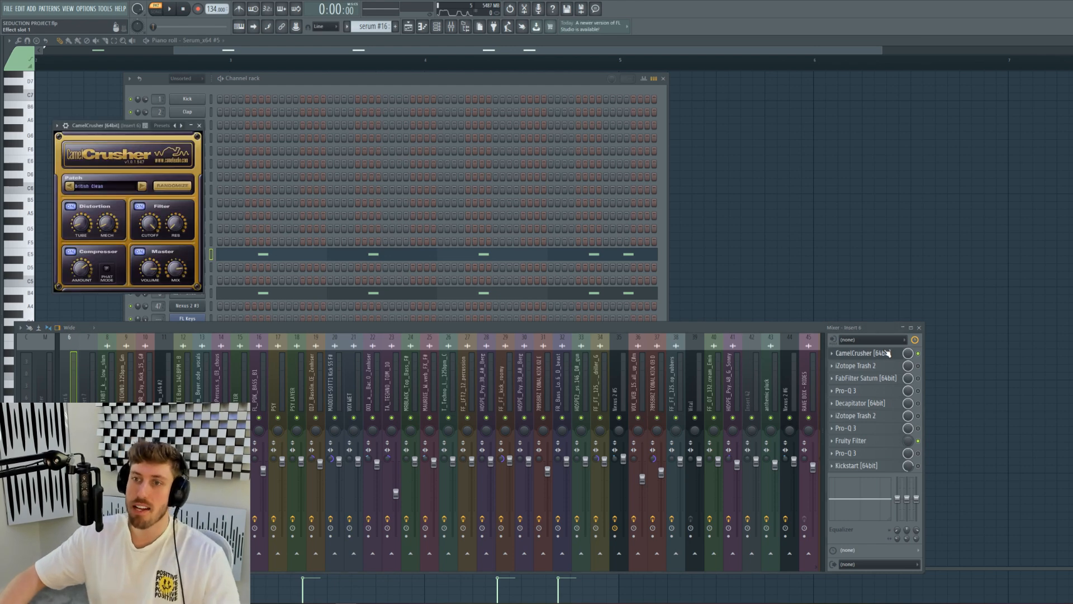
click(884, 353)
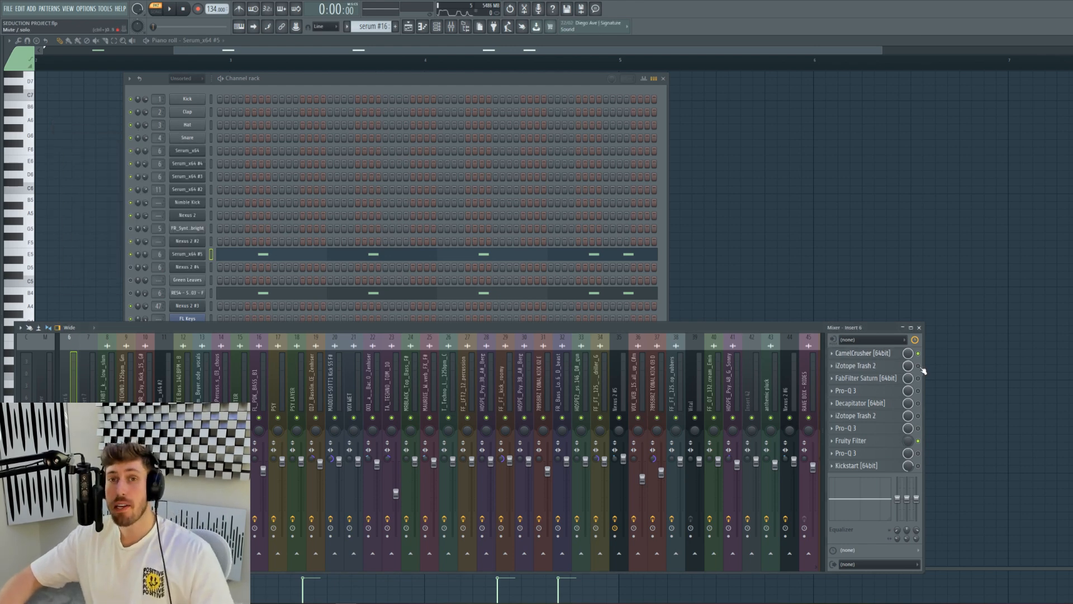
click(879, 353)
click(878, 352)
click(879, 353)
click(879, 353)
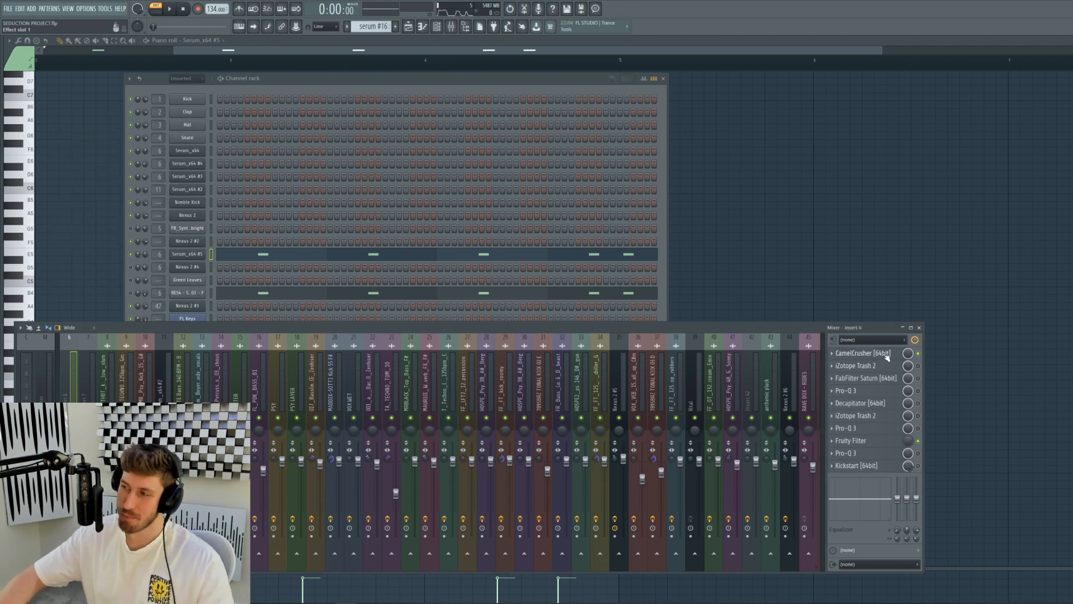
- Inspect the first iZotope Trash 2 on Insert 6, enable it and play the pattern through it
click(888, 366)
click(888, 366)
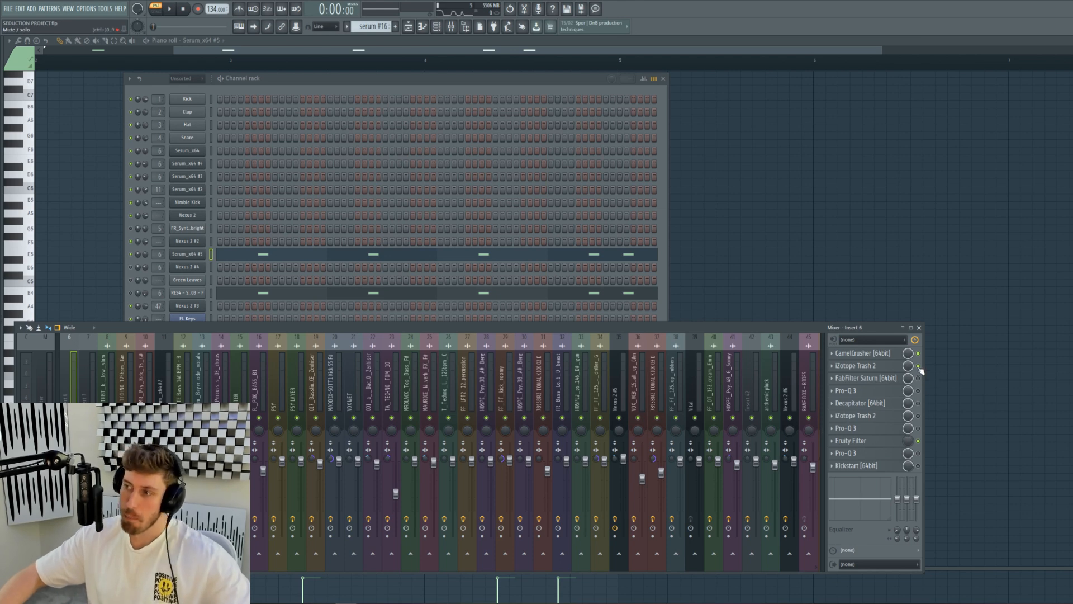
key(space)
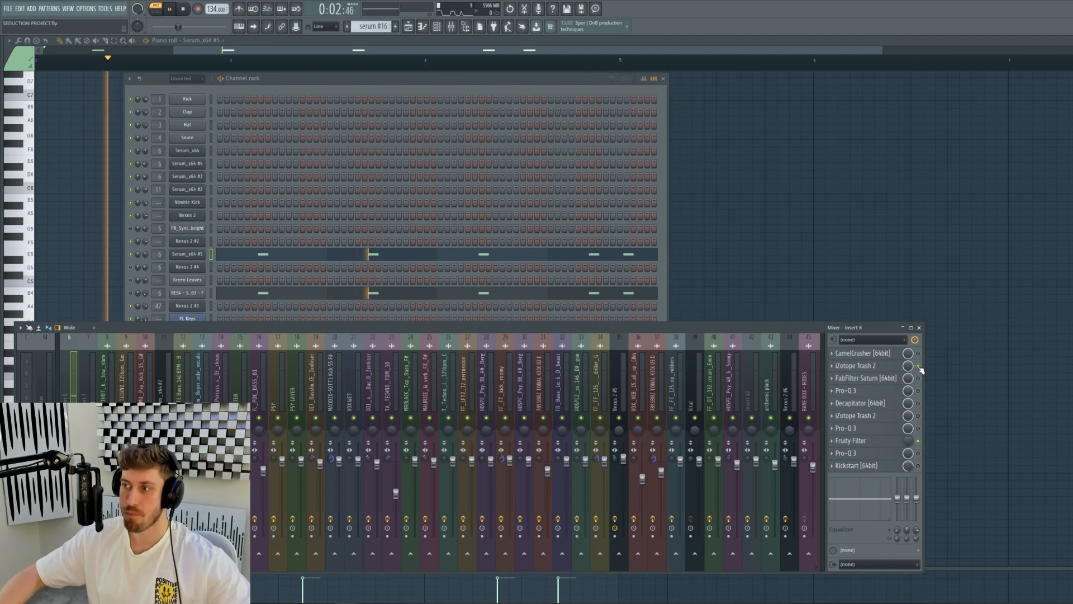
- Enable FabFilter Saturn on Insert 6 and audition the pattern with the plugin's settings in view
key(space)
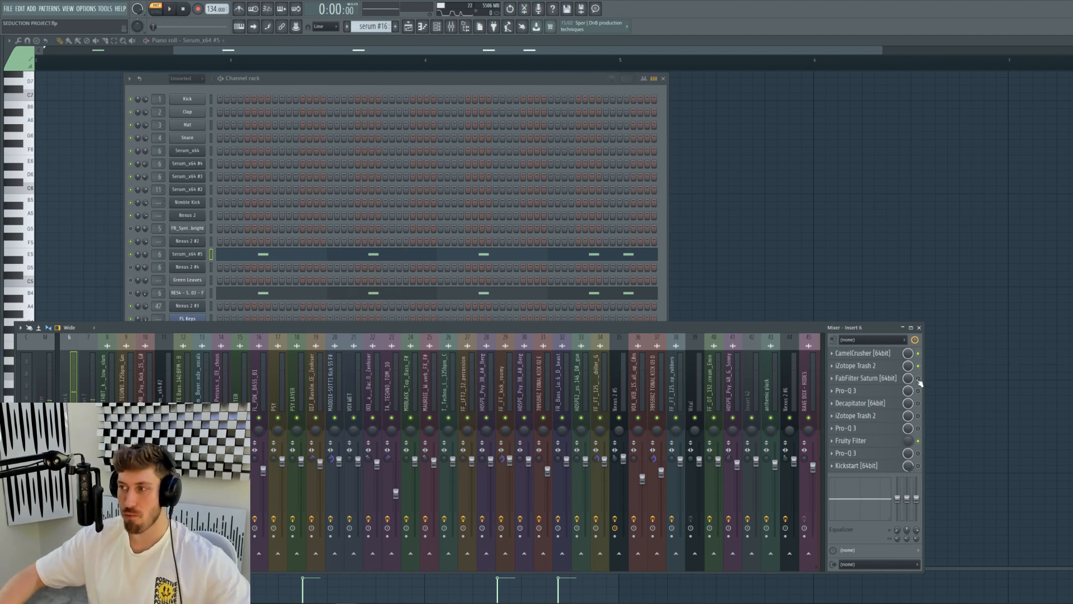
click(893, 379)
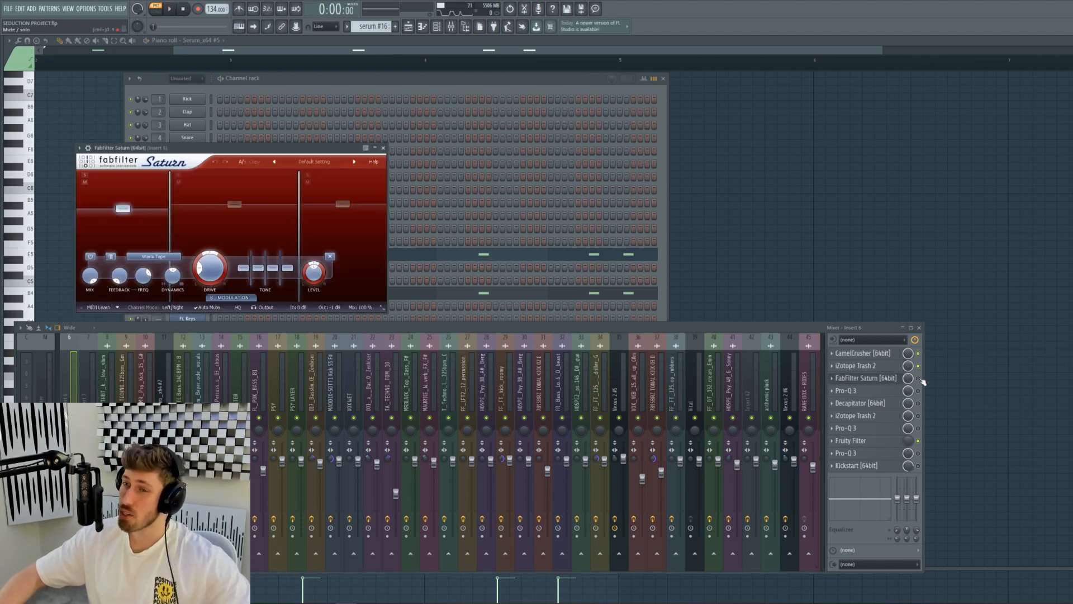
key(space)
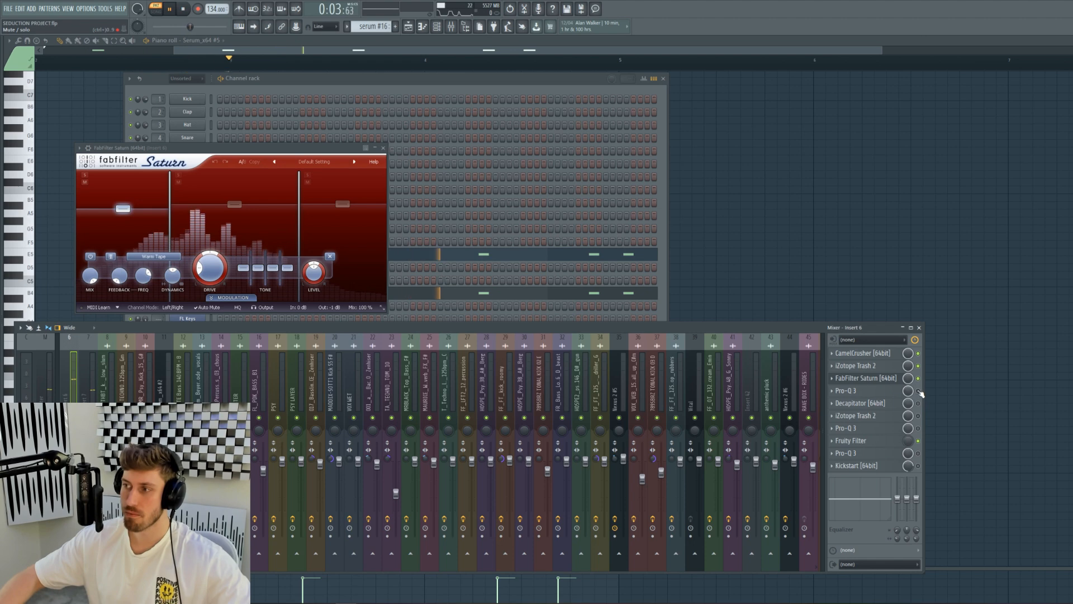
key(space)
- Enable the first Pro-Q 3 and Decapitator on Insert 6, inspecting both plugins while auditioning the pattern
click(867, 392)
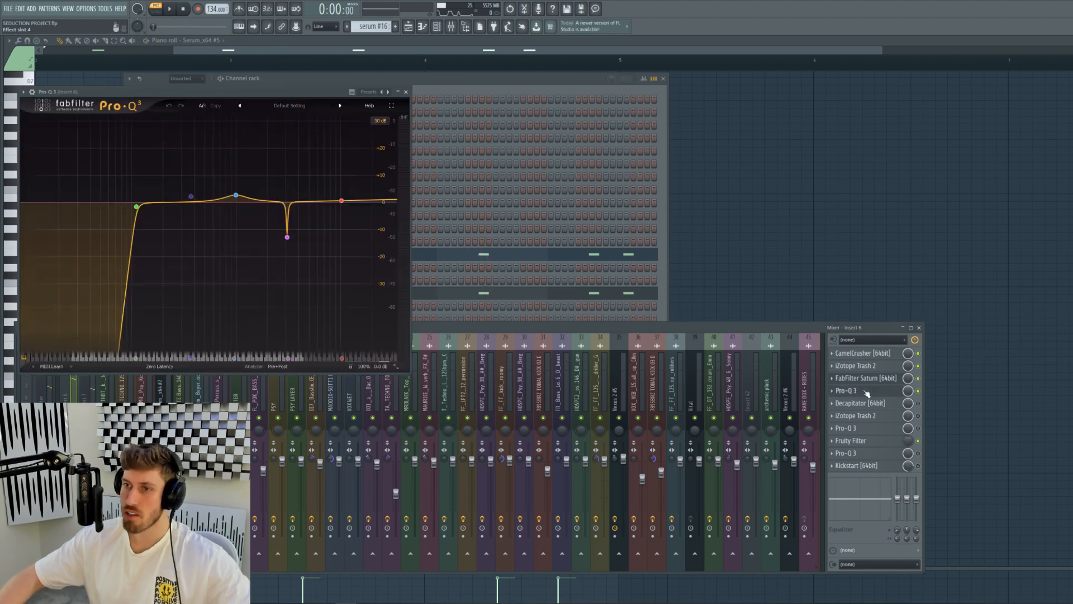
key(space)
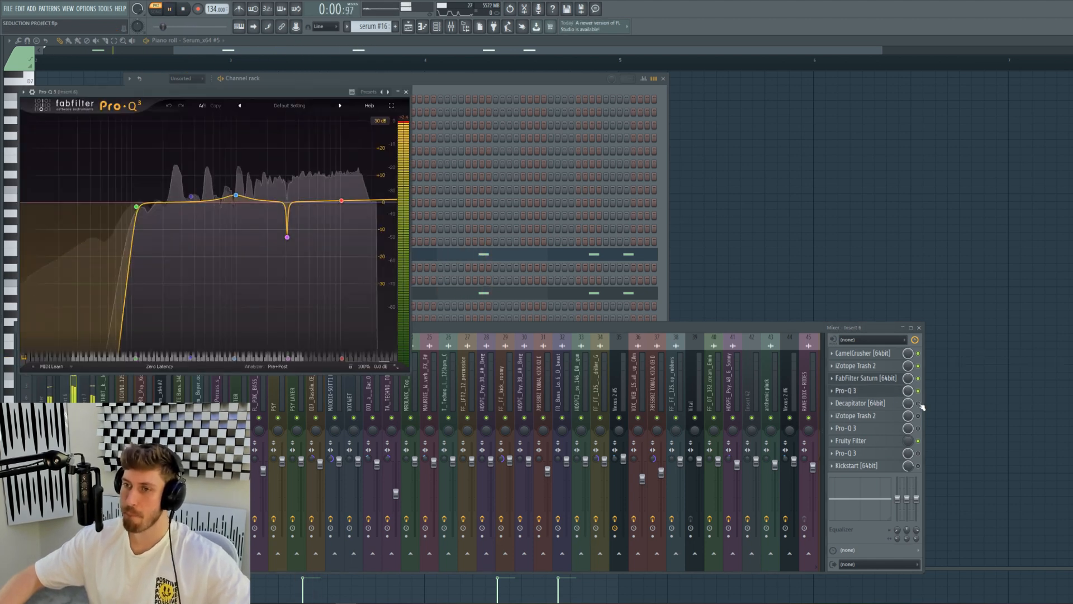
click(921, 407)
key(space)
click(884, 406)
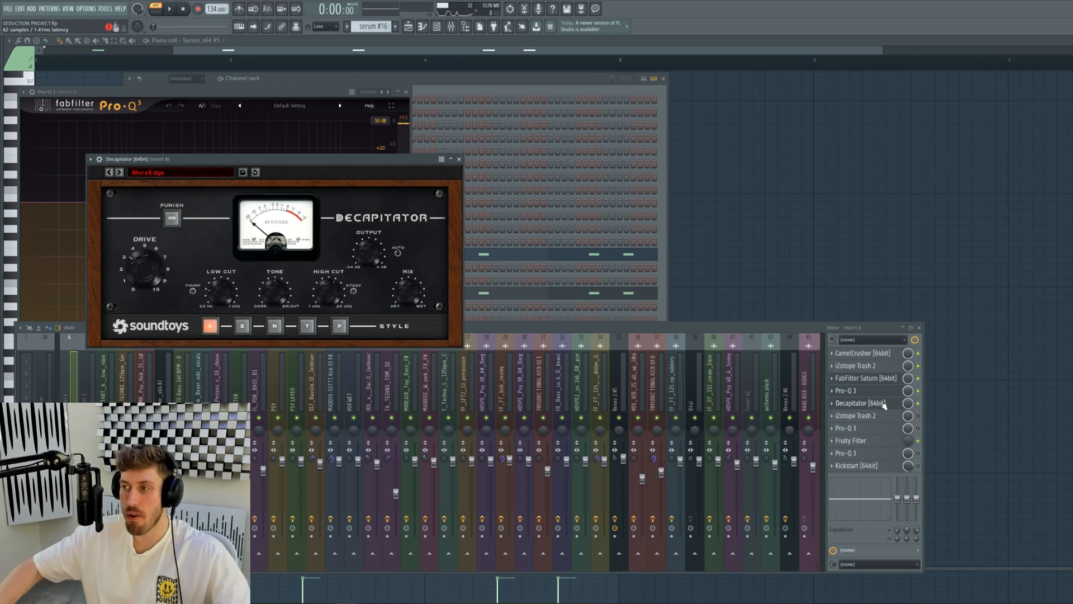
- Enable the second iZotope Trash 2 on Insert 6, audition it and compare its settings with the first Trash 2
click(922, 421)
key(space)
key(space)
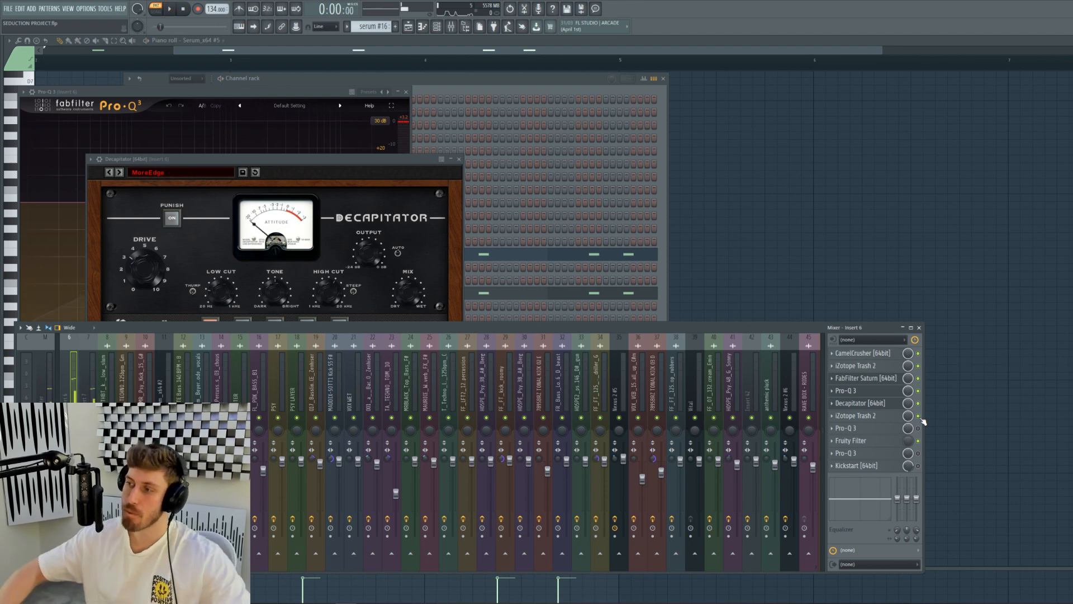
click(886, 419)
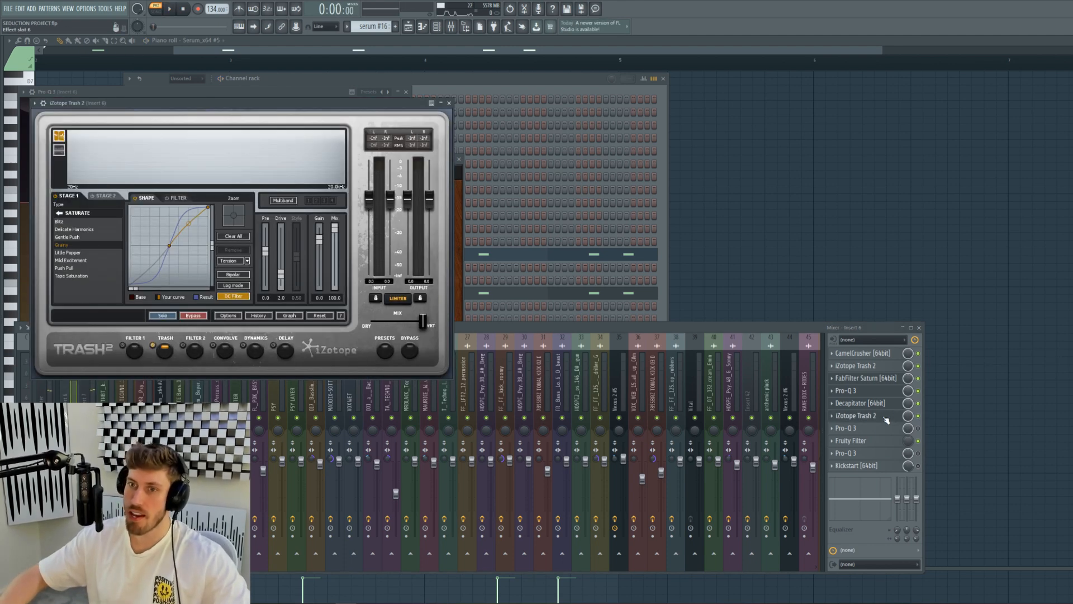
click(868, 367)
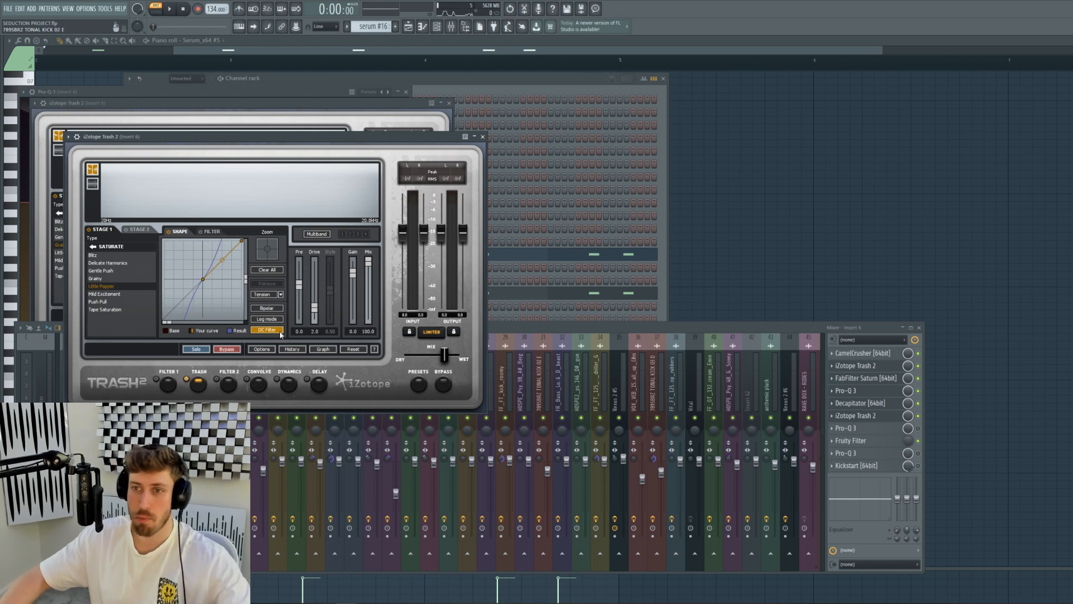
- Enable the last two Pro-Q 3 equalizers and Kickstart on Insert 6, auditioning the pattern and inspecting both EQ curves
click(881, 430)
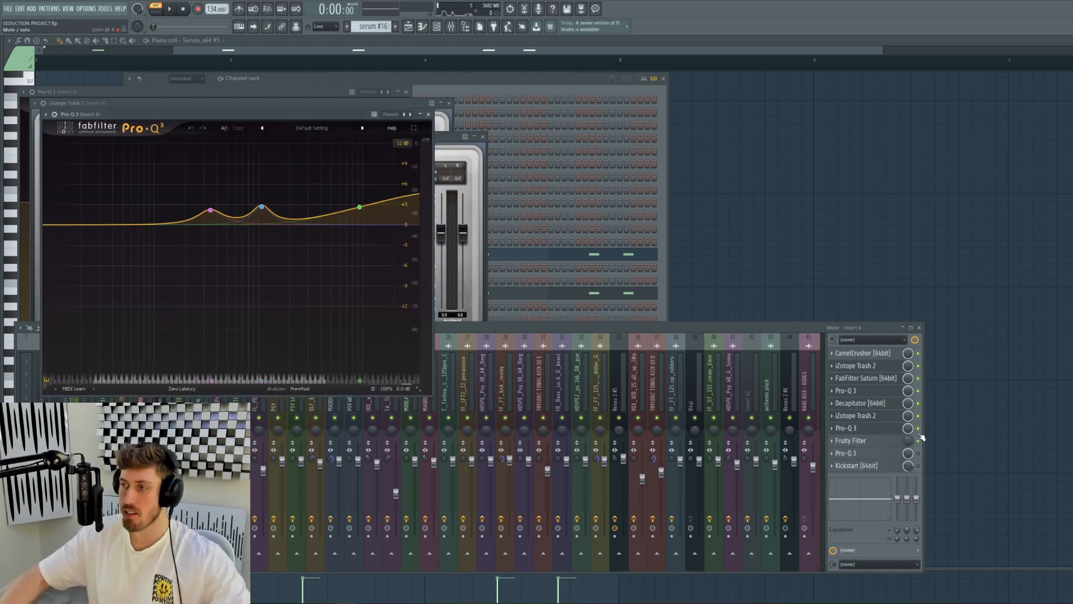
key(space)
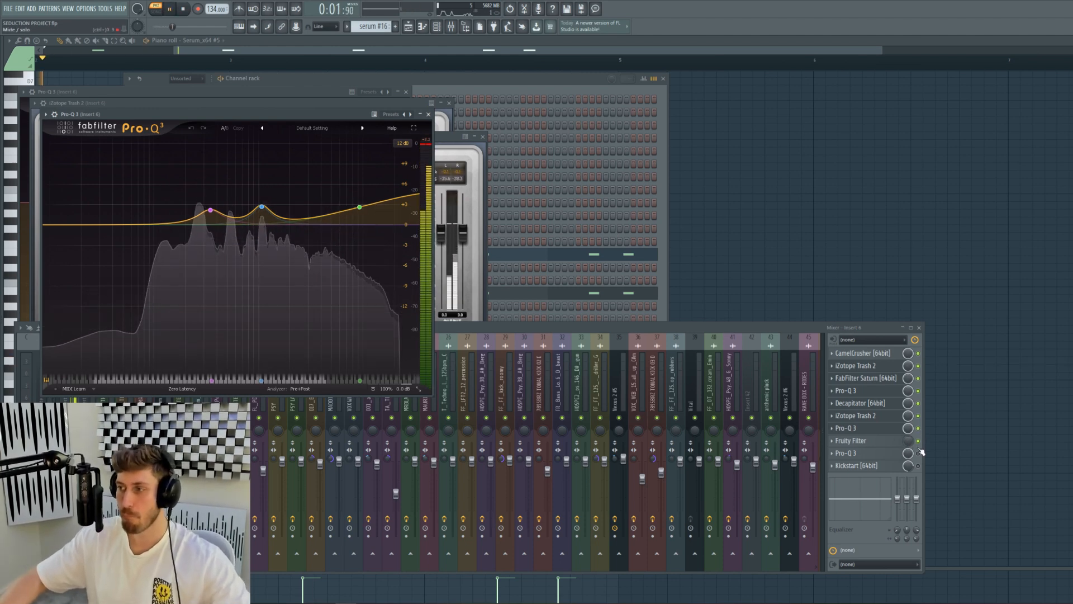
click(918, 454)
key(space)
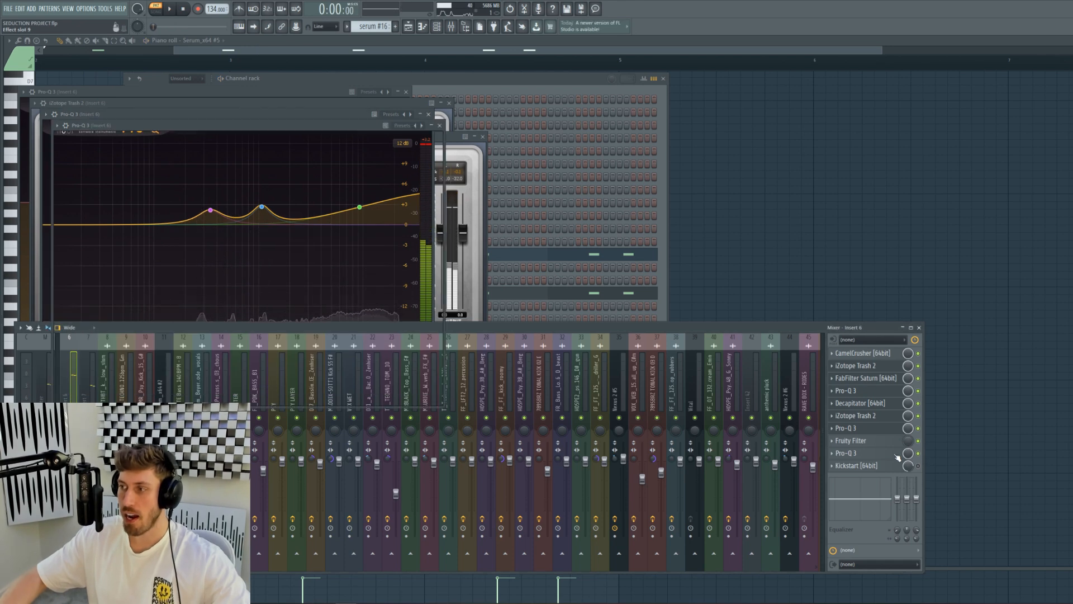
click(898, 455)
click(899, 455)
click(894, 455)
click(892, 455)
click(891, 456)
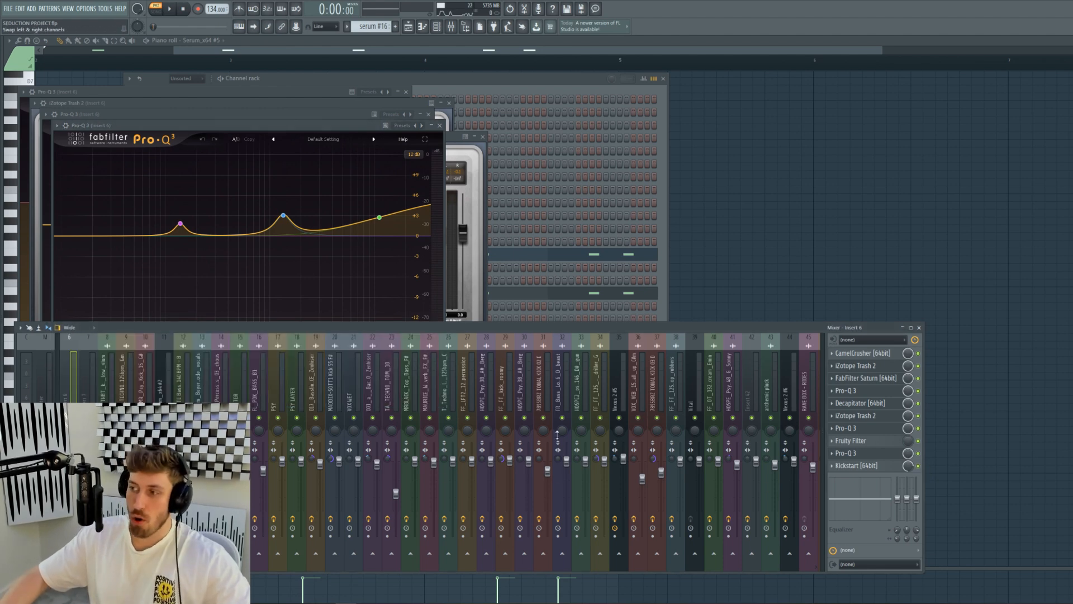
- Enable Endless Smile and the first Pro-Q 3 on Insert 7, inspect the EQ curve and play the pattern
click(91, 368)
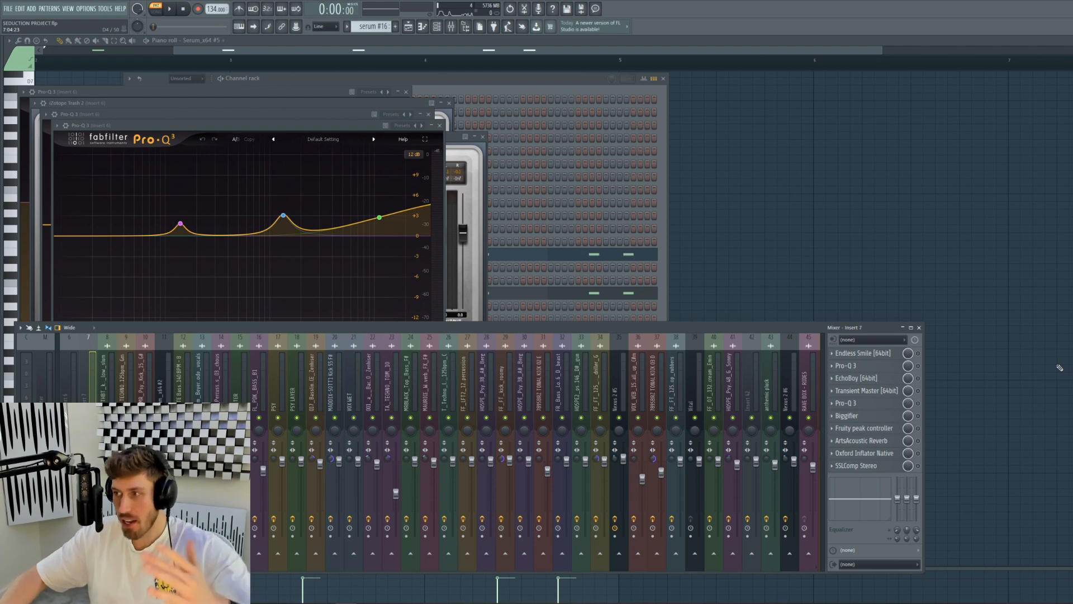
click(919, 353)
click(918, 366)
click(886, 369)
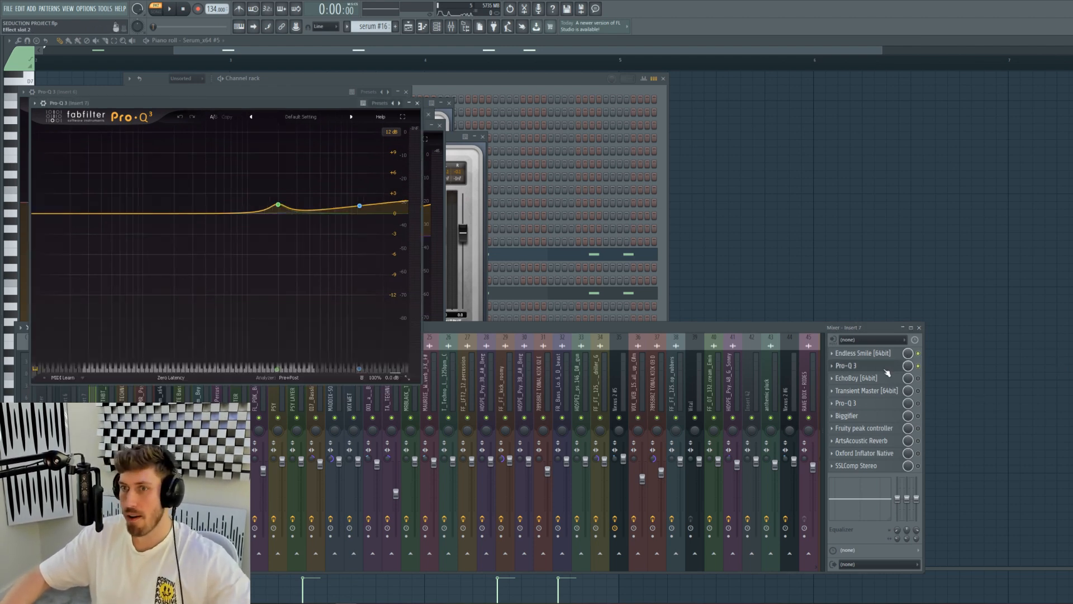
key(space)
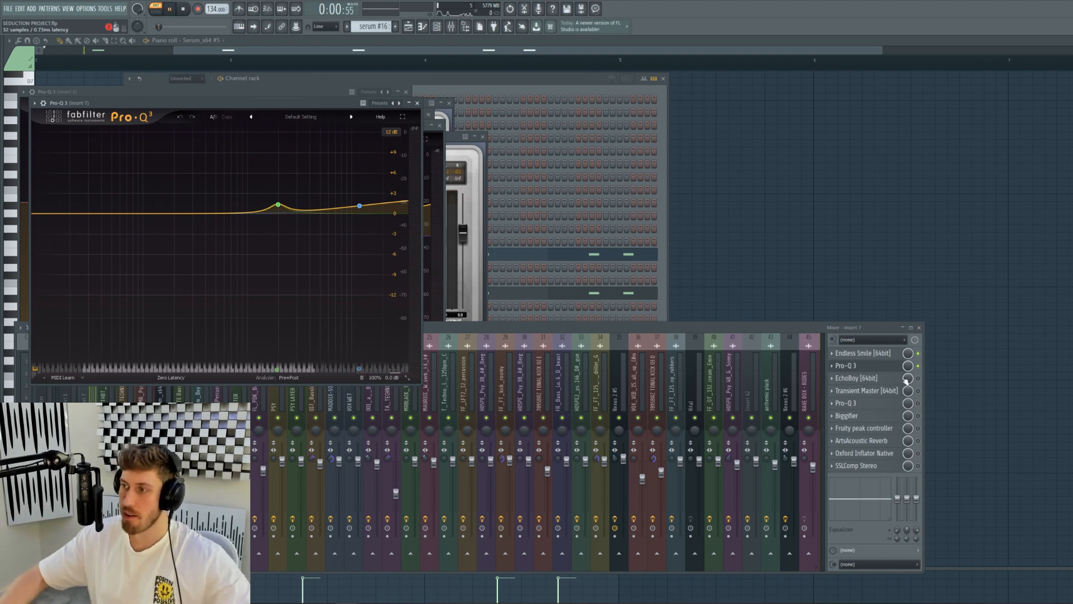
- Enable EchoBoy on Insert 7, inspect its delay settings and play the pattern through it
click(919, 379)
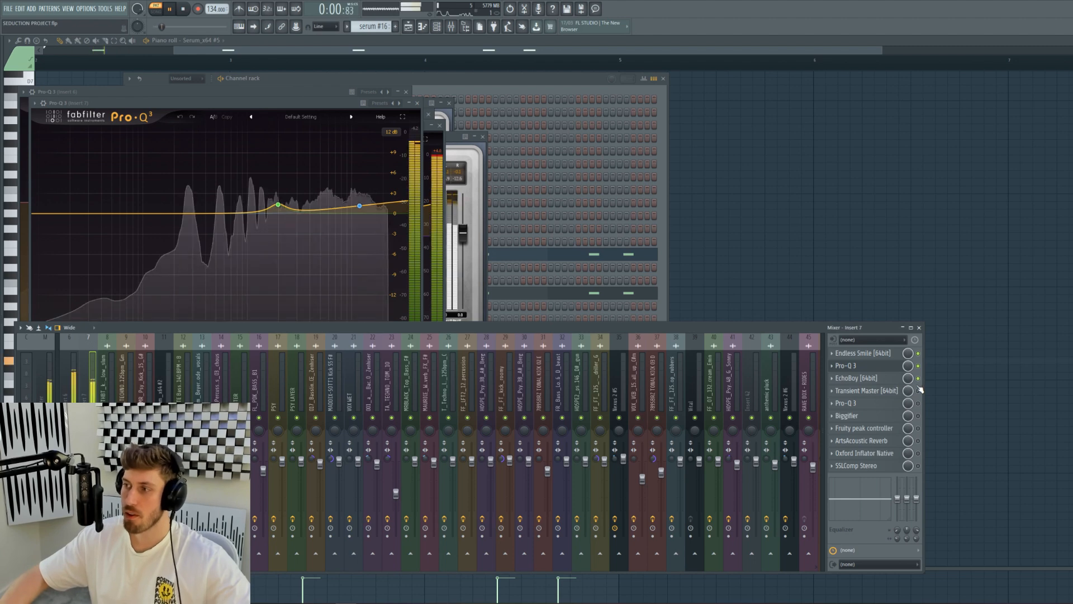
key(space)
click(889, 378)
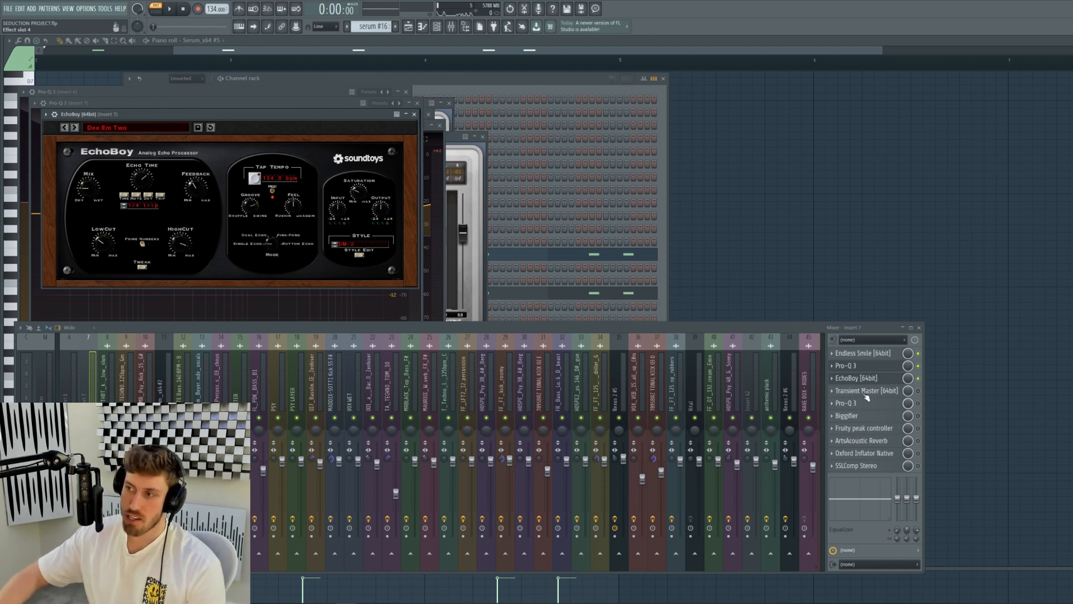
click(171, 13)
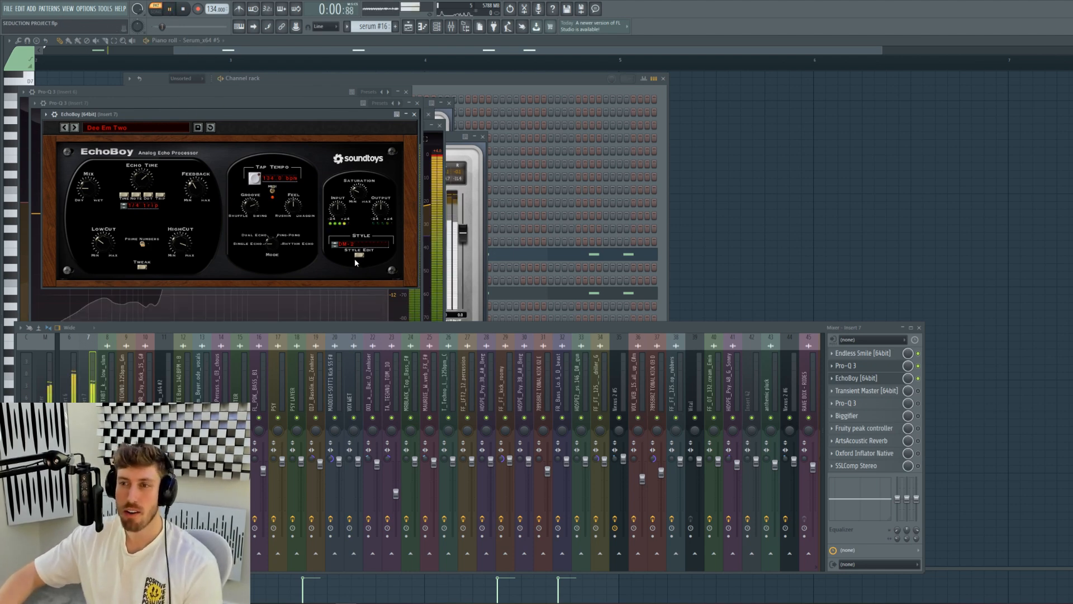
- Compare the pattern with Transient Master on and off on Insert 7, leaving the effect enabled
click(917, 392)
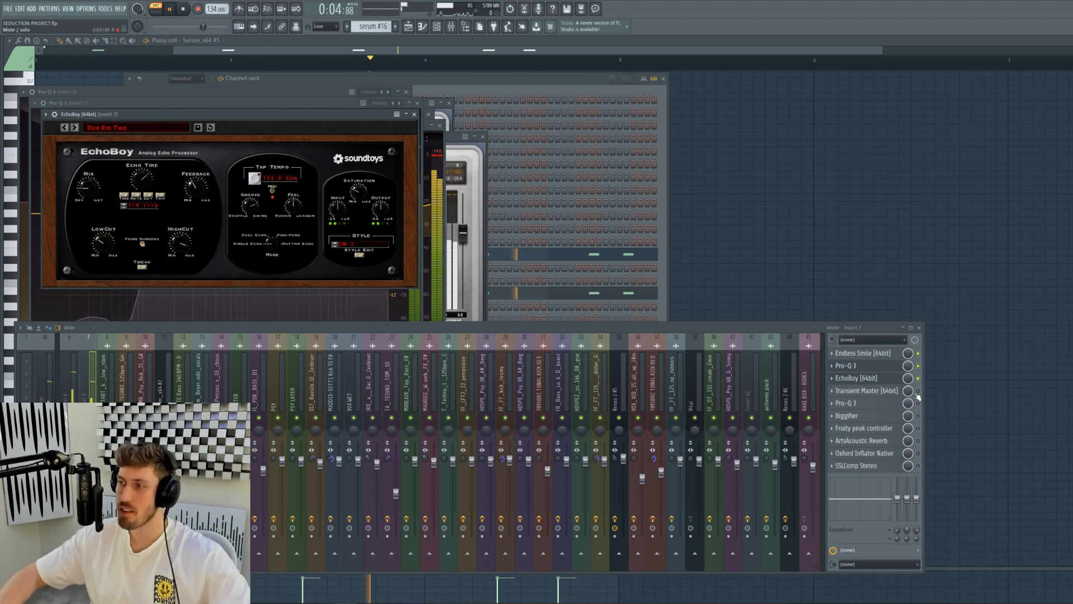
key(space)
key(space)
click(919, 392)
click(918, 392)
key(space)
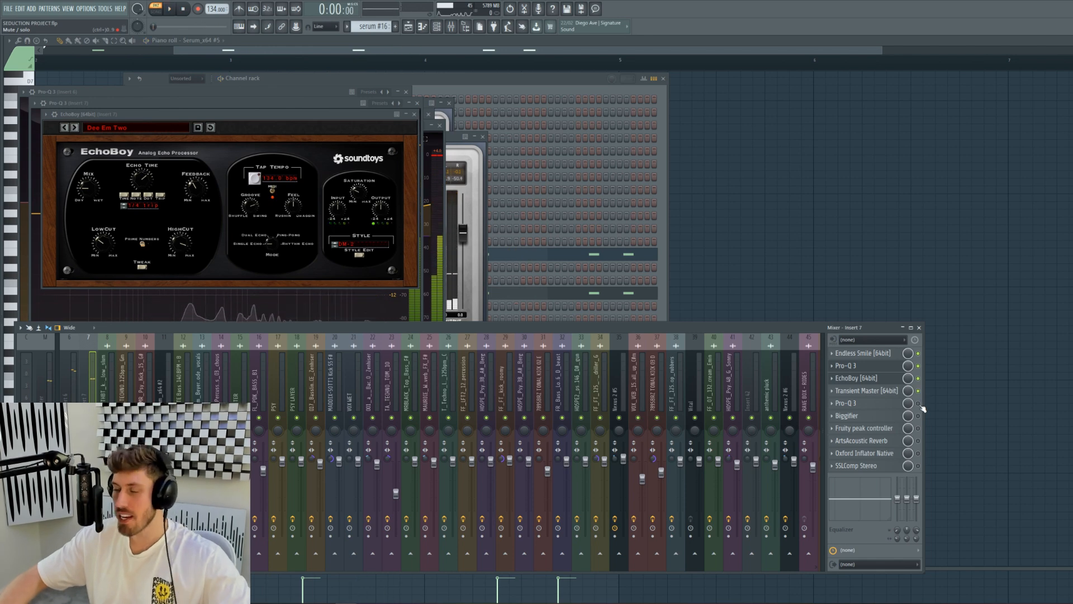
- Enable the second Pro-Q 3 on Insert 7, inspect its curve and compare the sound with Biggifier on and off
click(877, 404)
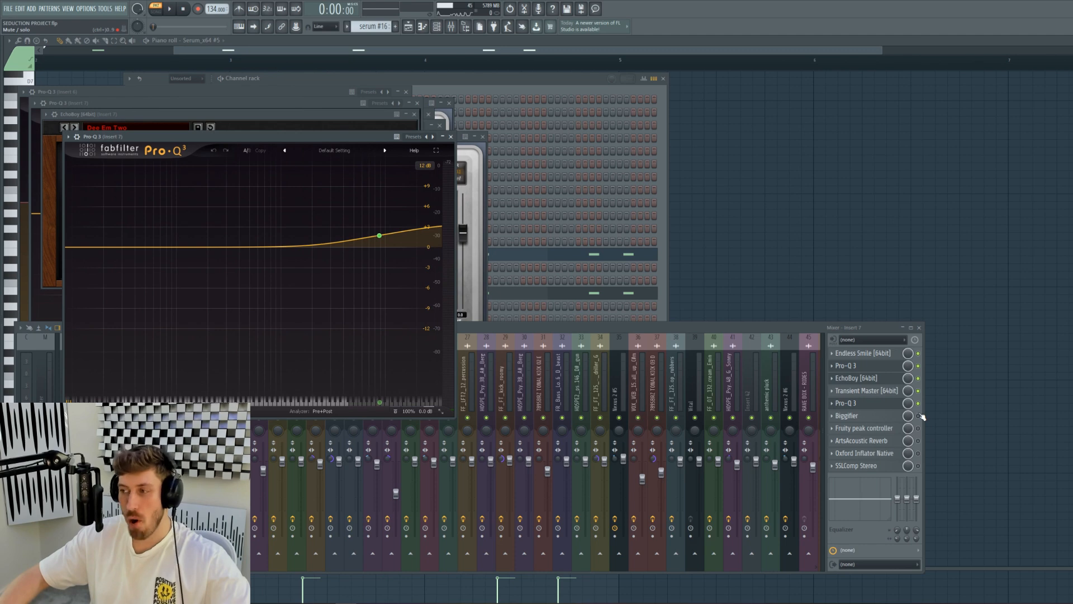
click(920, 416)
click(889, 418)
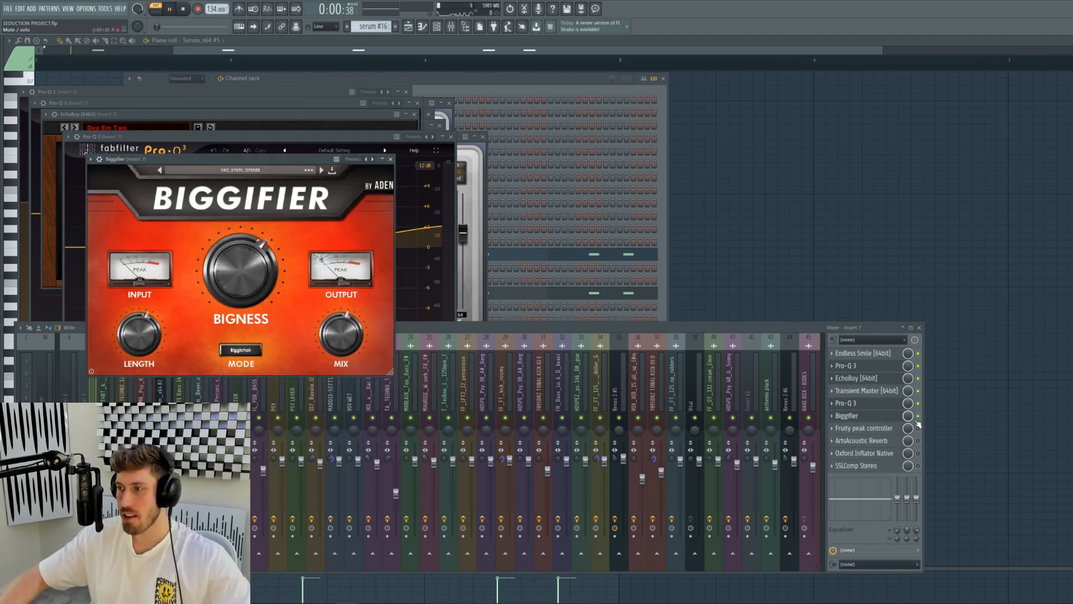
click(919, 423)
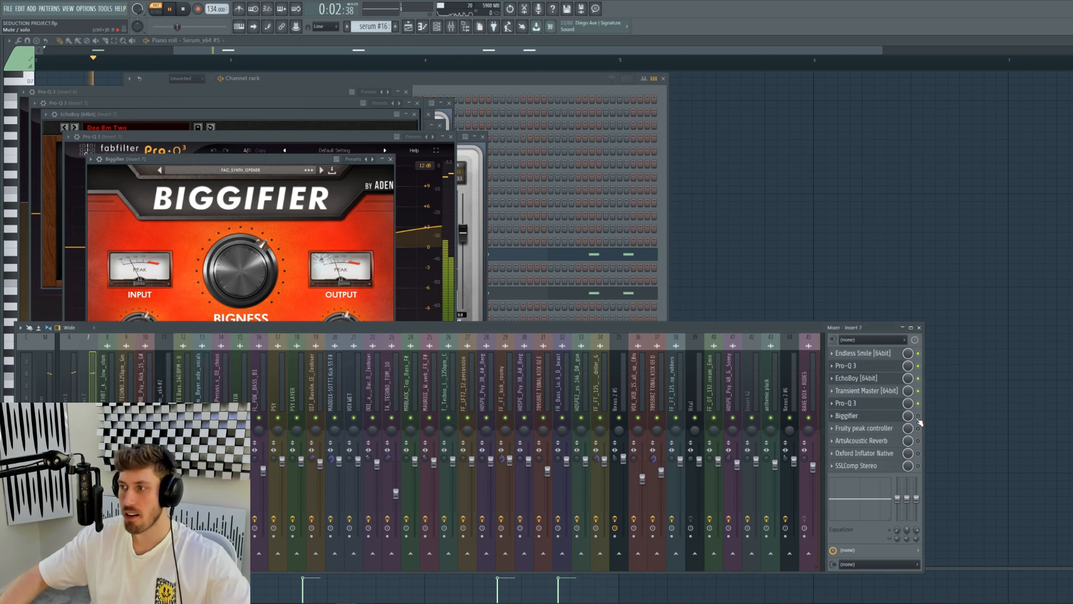
- Audition Insert 7 with Biggifier, Fruity peak controller and ArtsAcoustic Reverb enabled, and inspect the Transient Master settings
key(space)
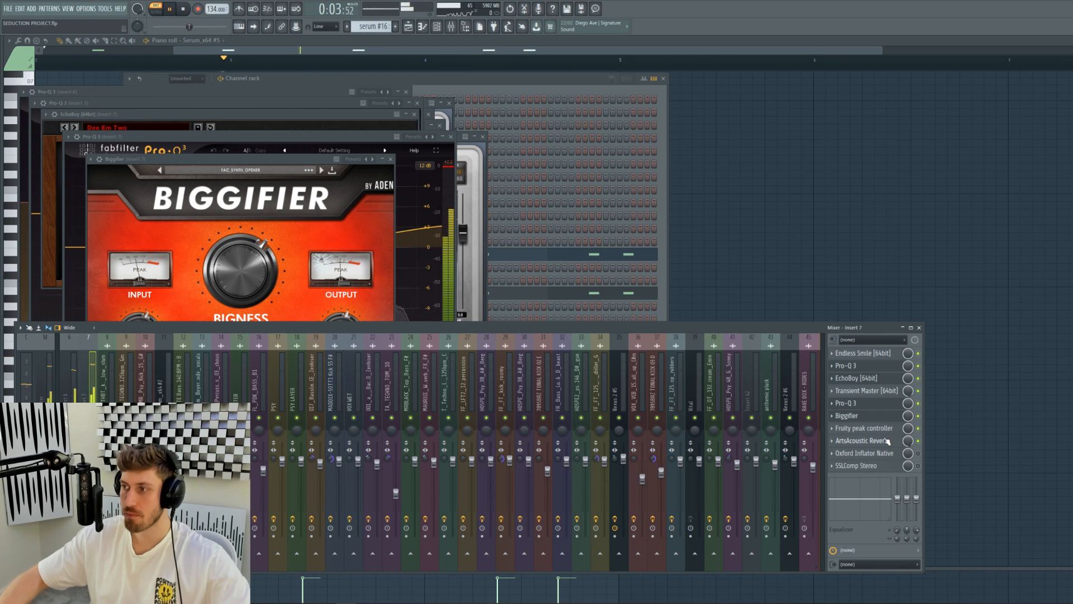
key(space)
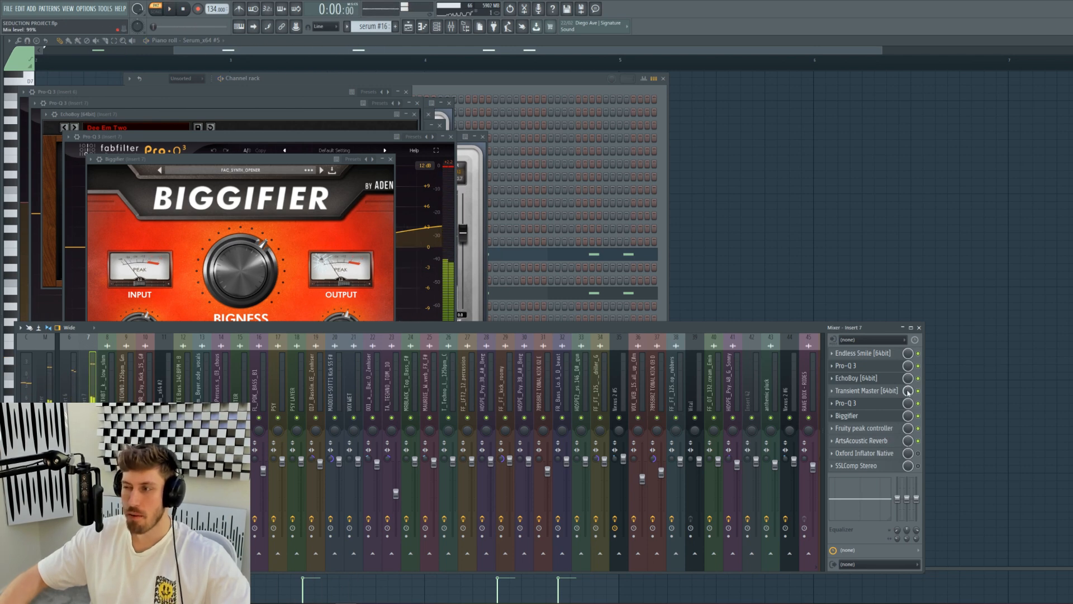
click(899, 391)
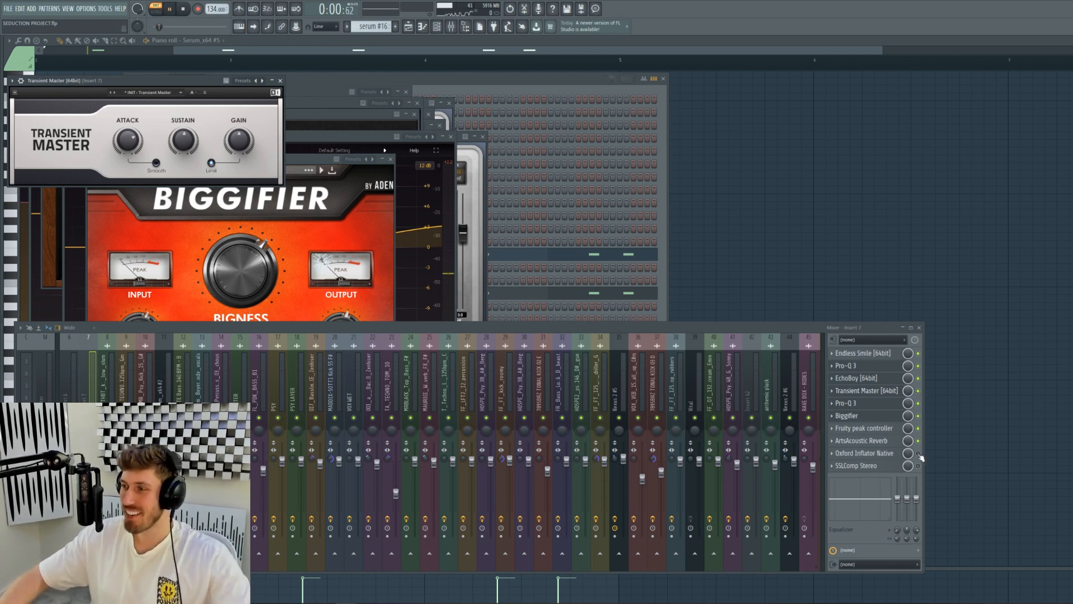
key(space)
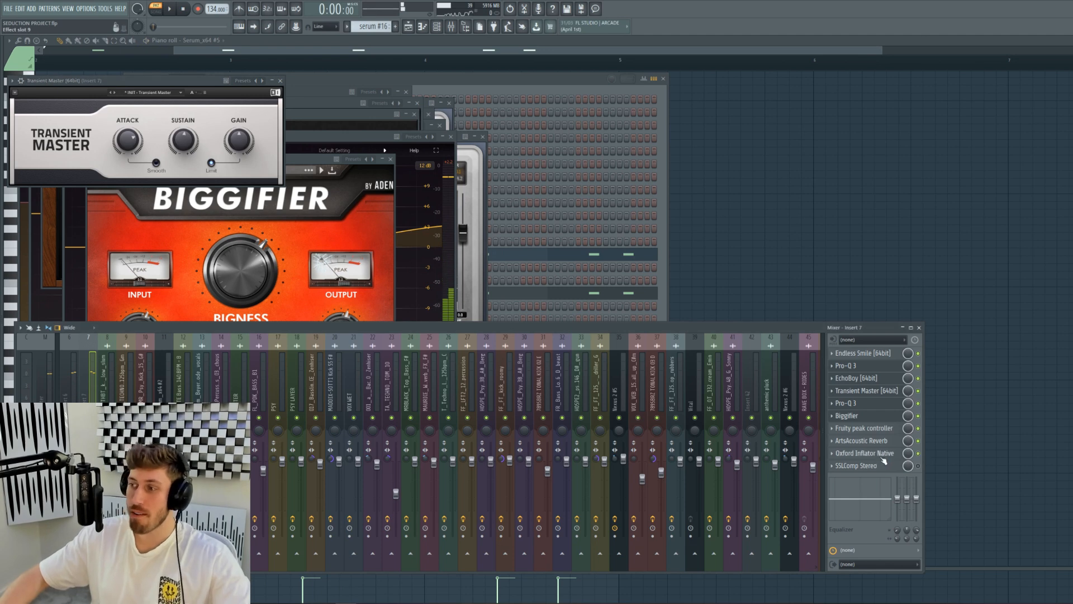
- Inspect Oxford Inflator and SSLComp Stereo on Insert 7 and audition the pattern with both enabled
click(901, 454)
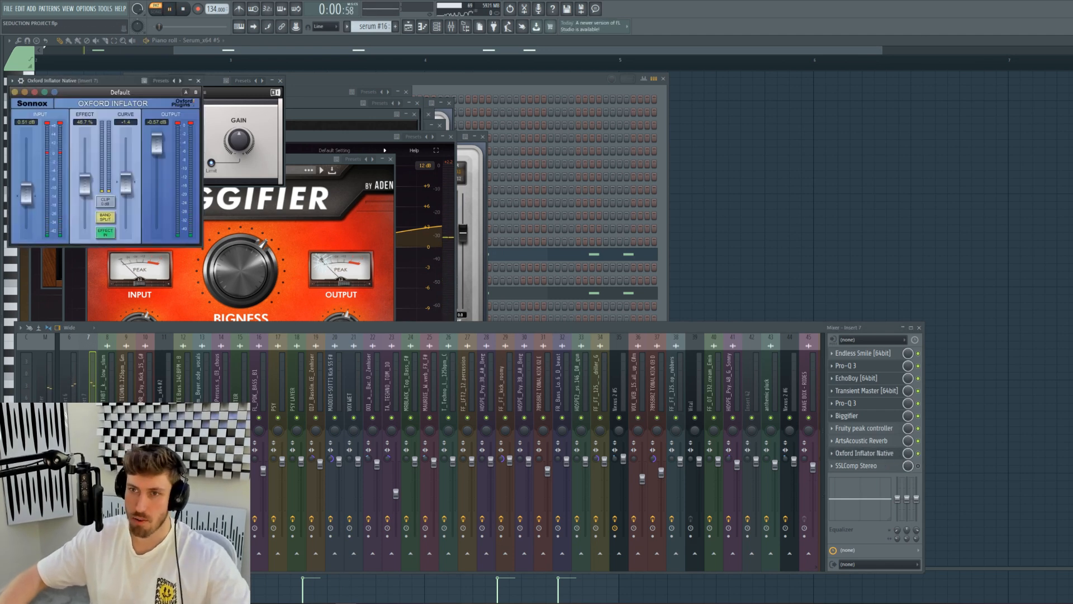
key(space)
click(876, 466)
click(877, 468)
click(877, 468)
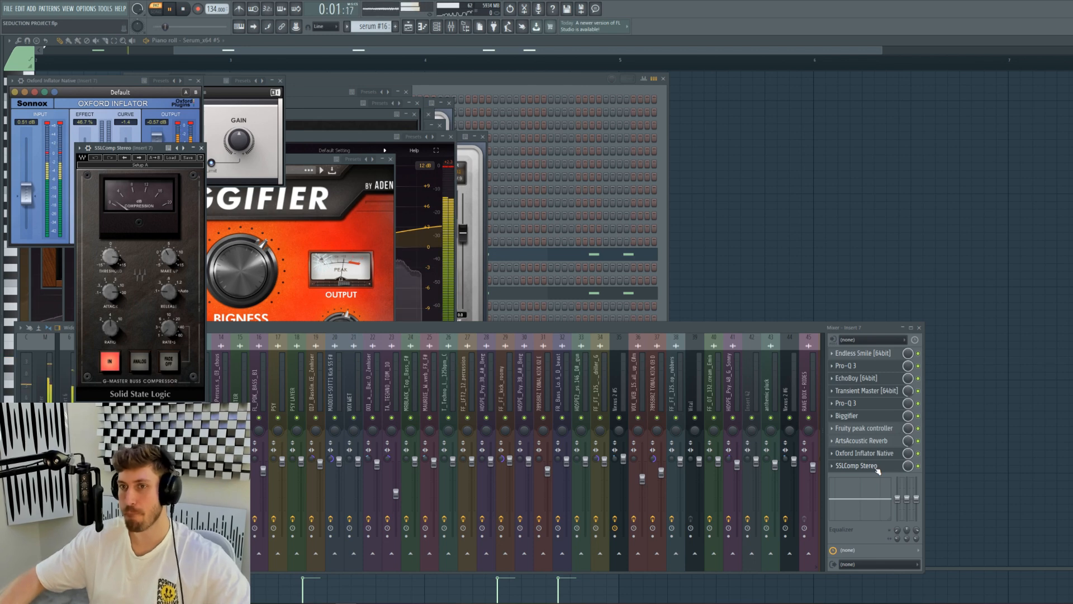
key(space)
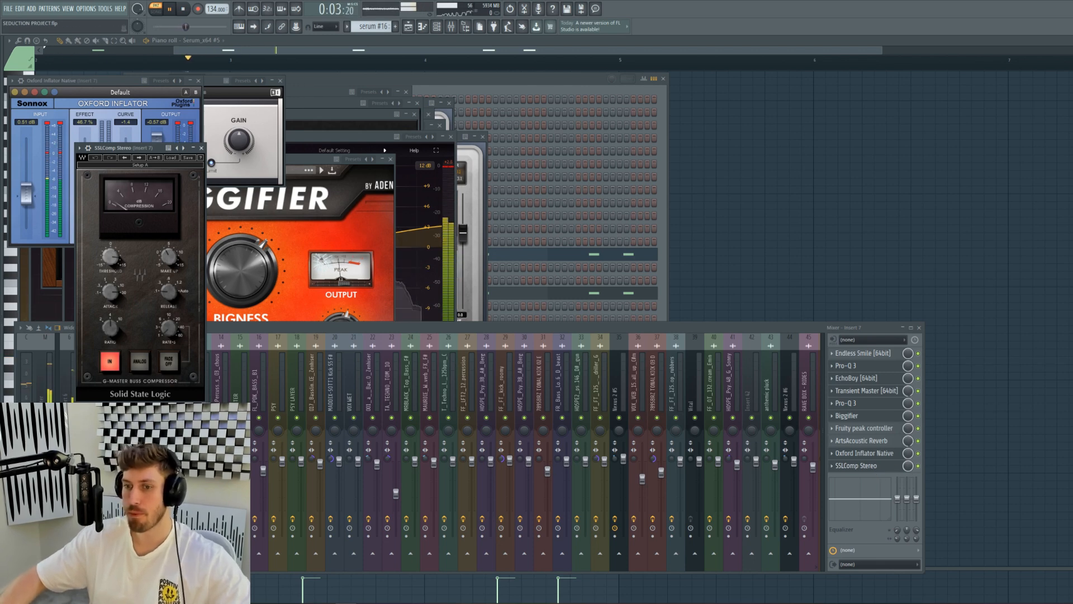
- Open the playlist, solo Track 7 with the serum #16 clips and place the playhead at bar 33
click(409, 26)
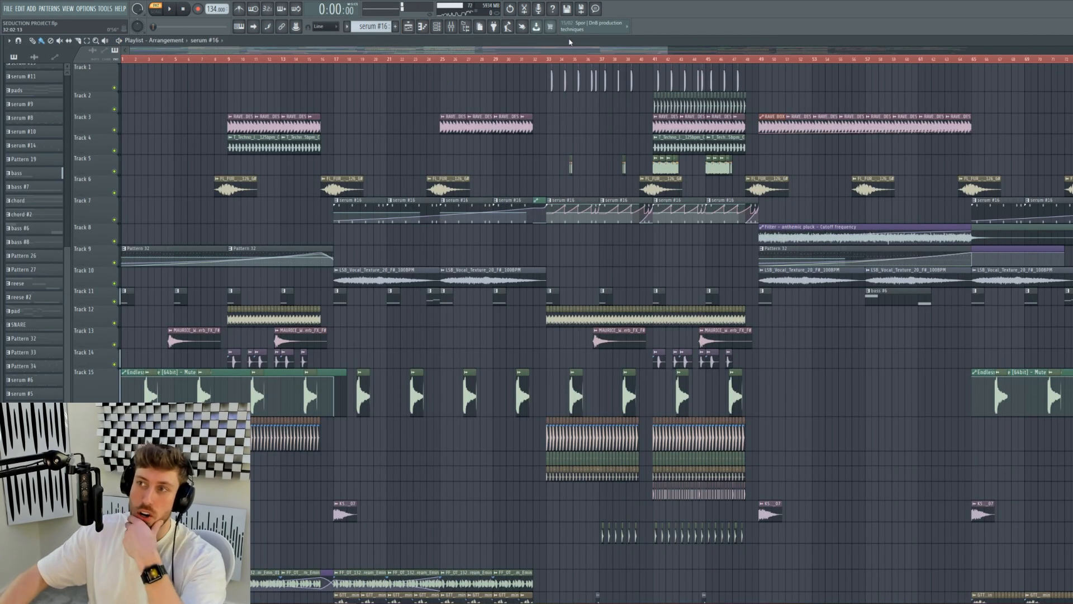
mouse_move(573, 47)
mouse_down()
mouse_move(811, 49)
mouse_move(578, 48)
mouse_up()
drag(272, 53, 354, 54)
right_click(115, 220)
click(169, 58)
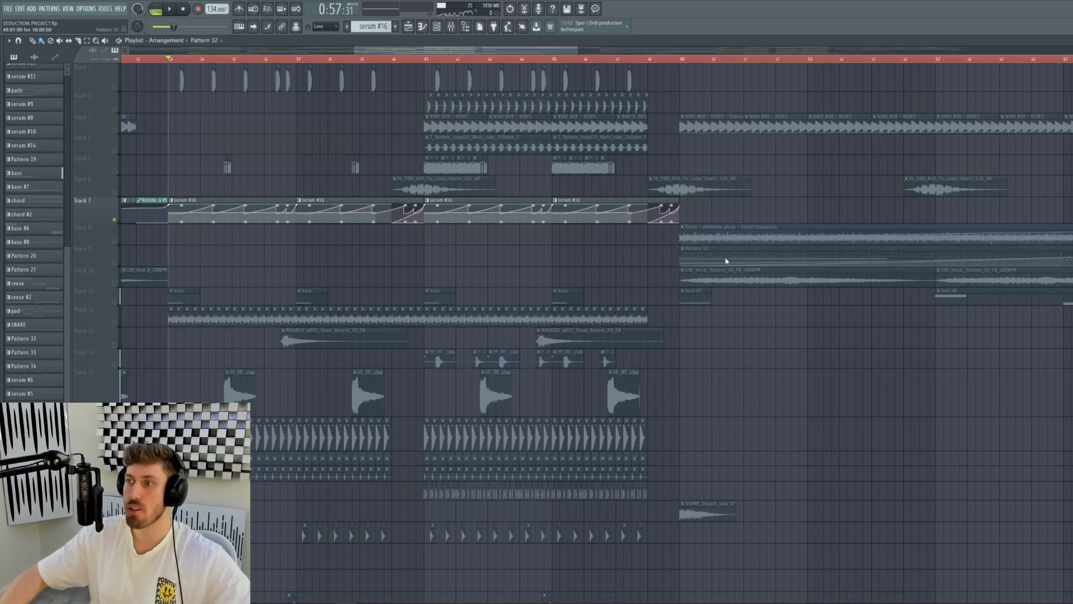
- List the automation clips in the picker and move the ArtsAcoustic Reverb WetLevel #3 clip from Track 7 to Track 8 at bar 33
click(559, 469)
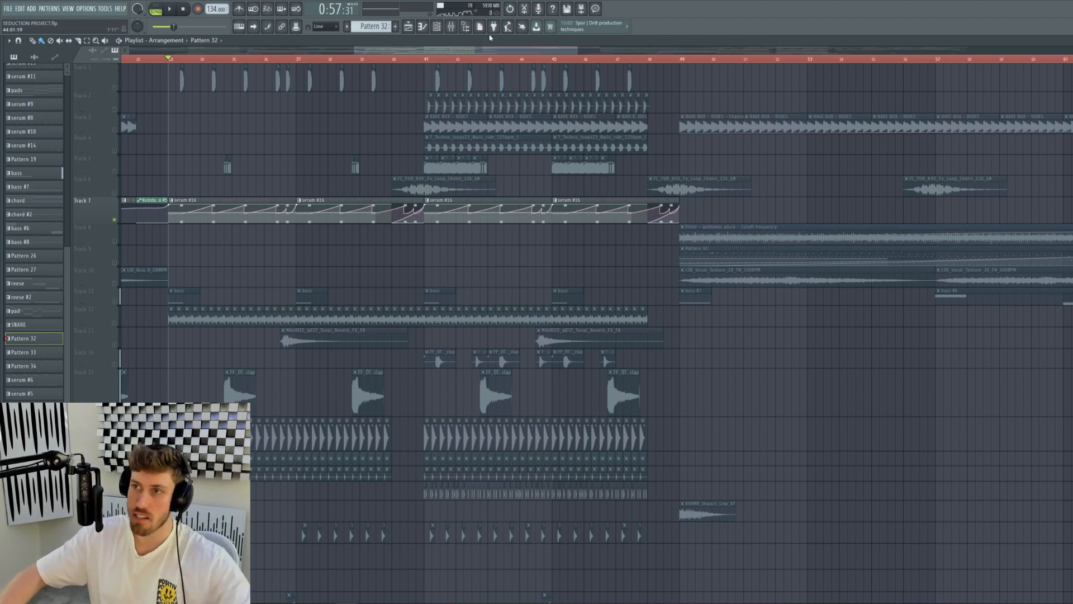
click(56, 57)
click(55, 85)
drag(269, 201, 169, 244)
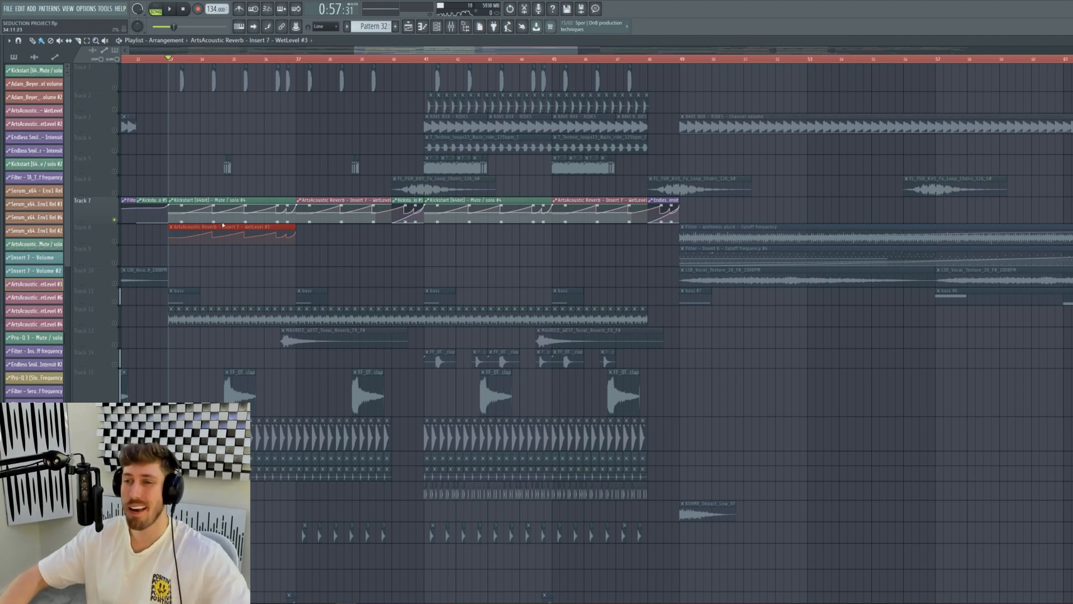
- Undo the last edit to the ArtsAcoustic Reverb WetLevel #3 clip and enlarge Track 8 to show its automation curve
right_click(241, 227)
key(ctrl+z)
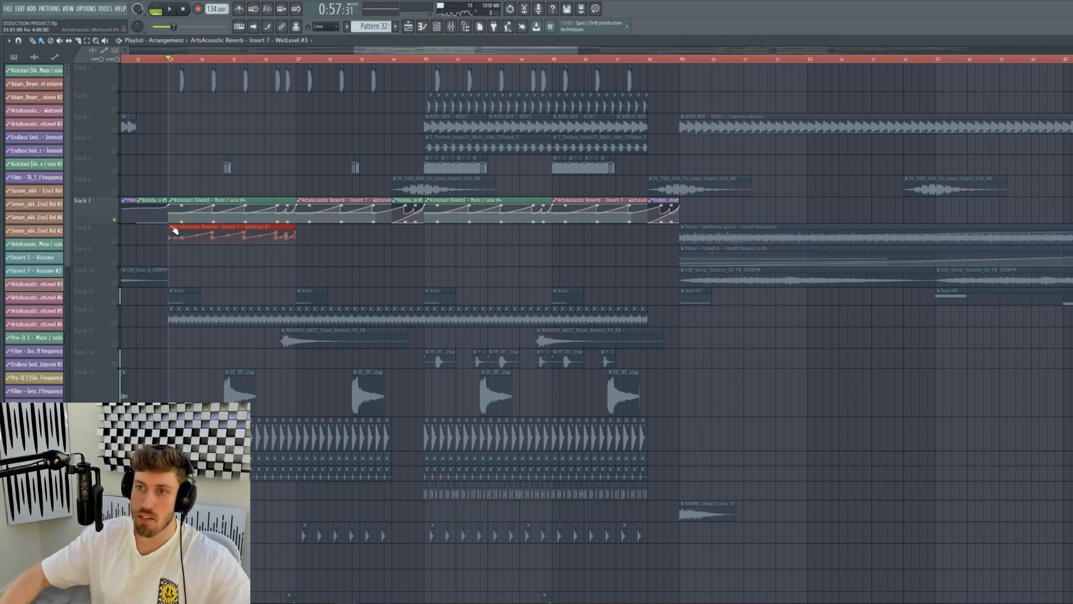
drag(100, 244, 99, 287)
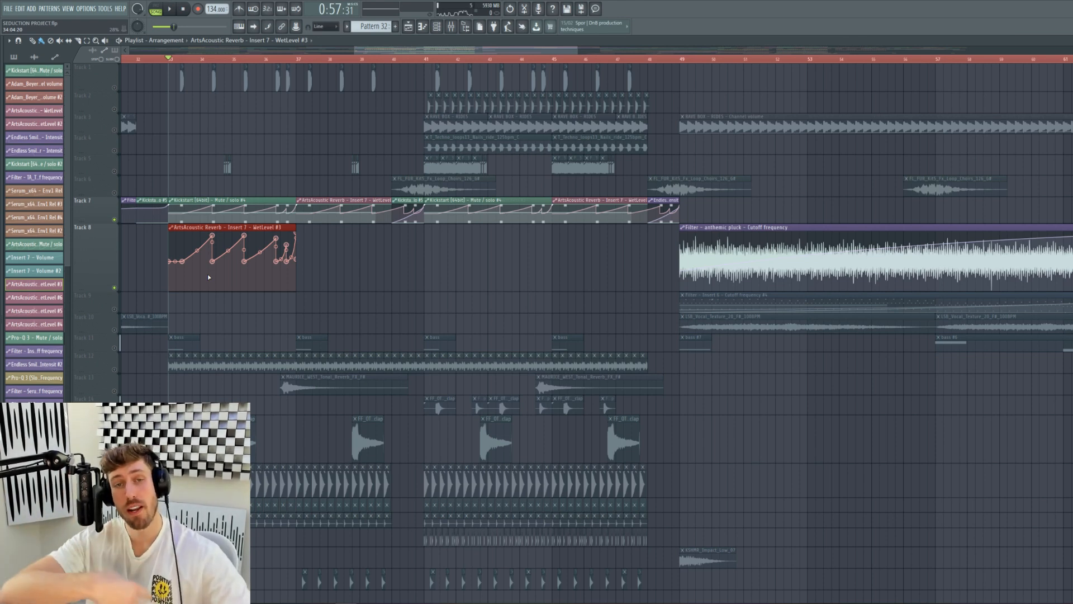
- Inspect the ArtsAcoustic Reverb settings on Insert 7 and audition the WetLevel #3 automation from bar 33
click(451, 26)
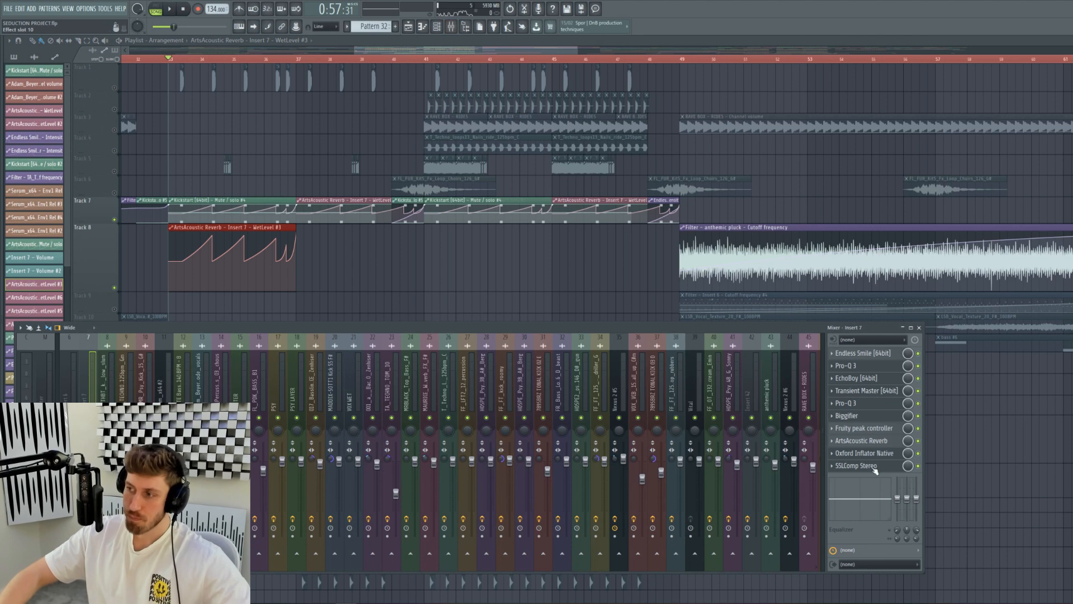
click(877, 443)
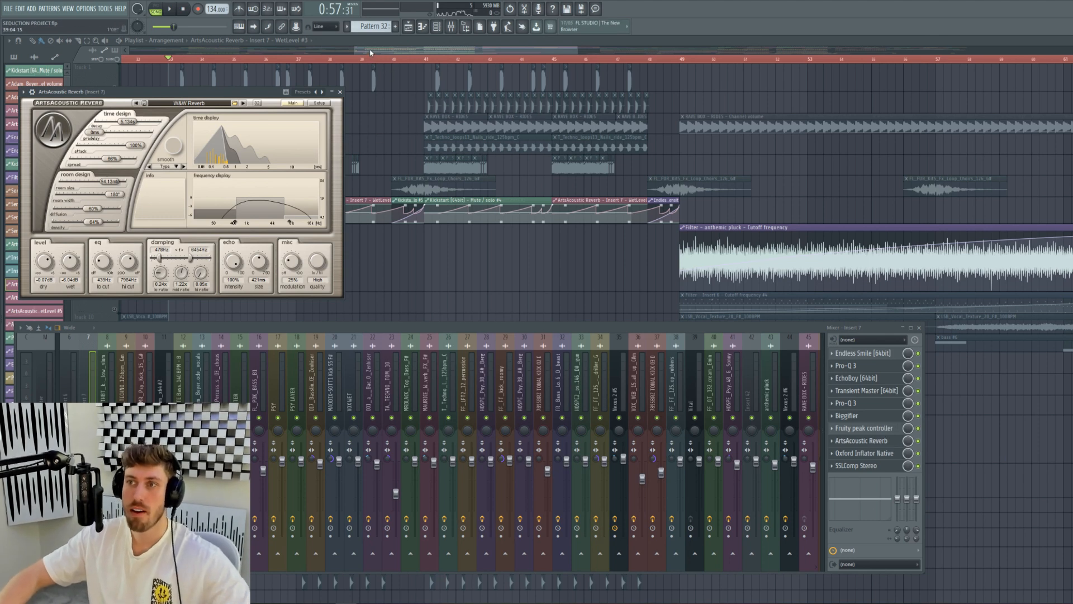
key(F12)
key(space)
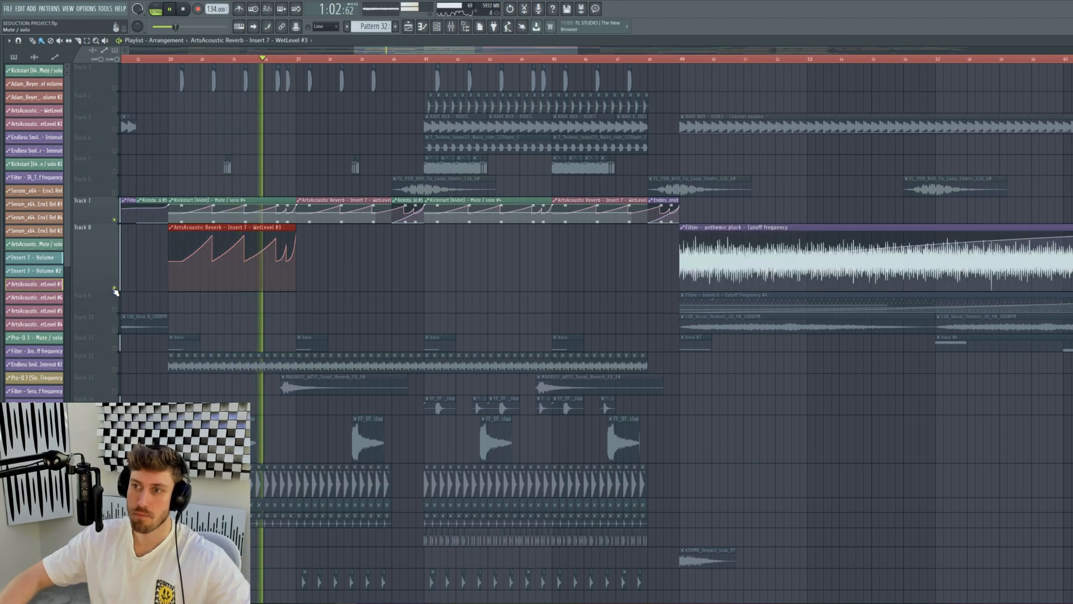
- Stop playback, restore all soloed-out tracks and move the ArtsAcoustic Reverb WetLevel #3 clip back to Track 7 at bar 33
drag(577, 50, 695, 49)
key(space)
right_click(112, 193)
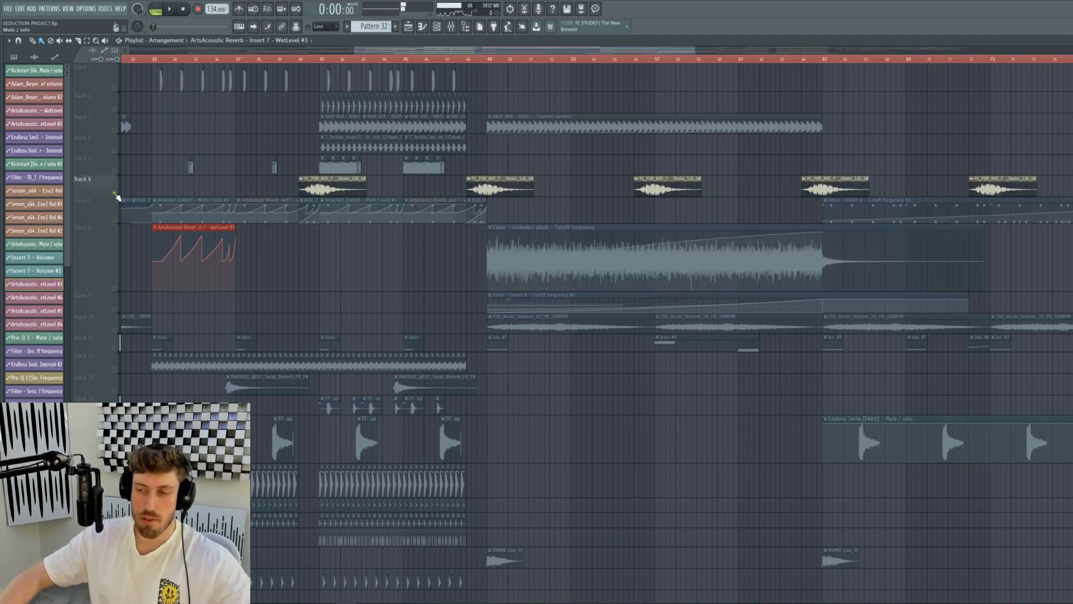
right_click(113, 194)
drag(194, 222, 195, 194)
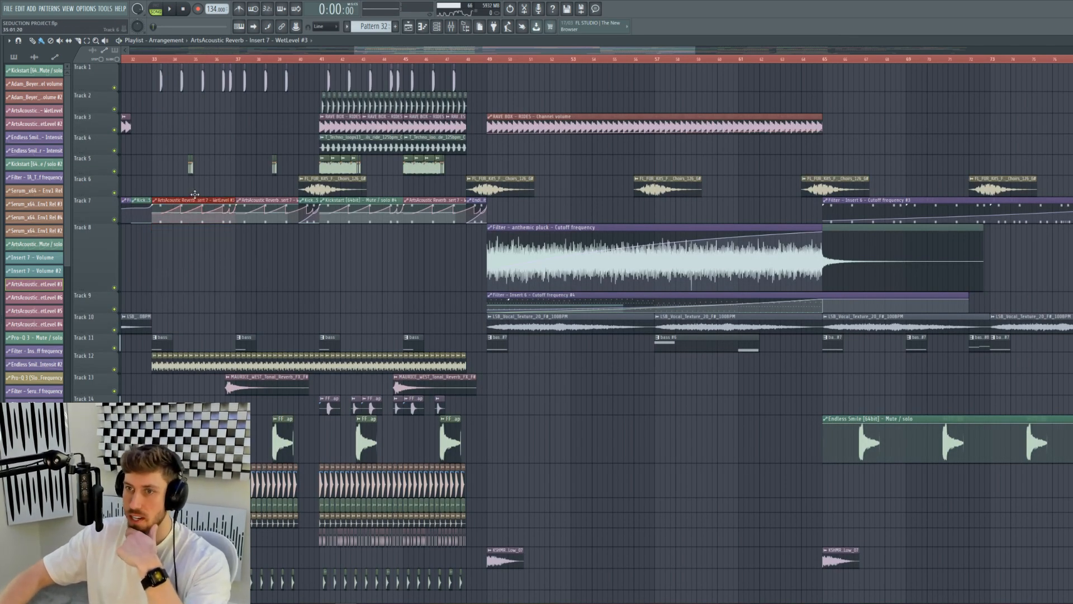
- Look over the arrangement's lower tracks, then solo Track 16 and audition its clips from bar 33
scroll(227, 298, down, 5)
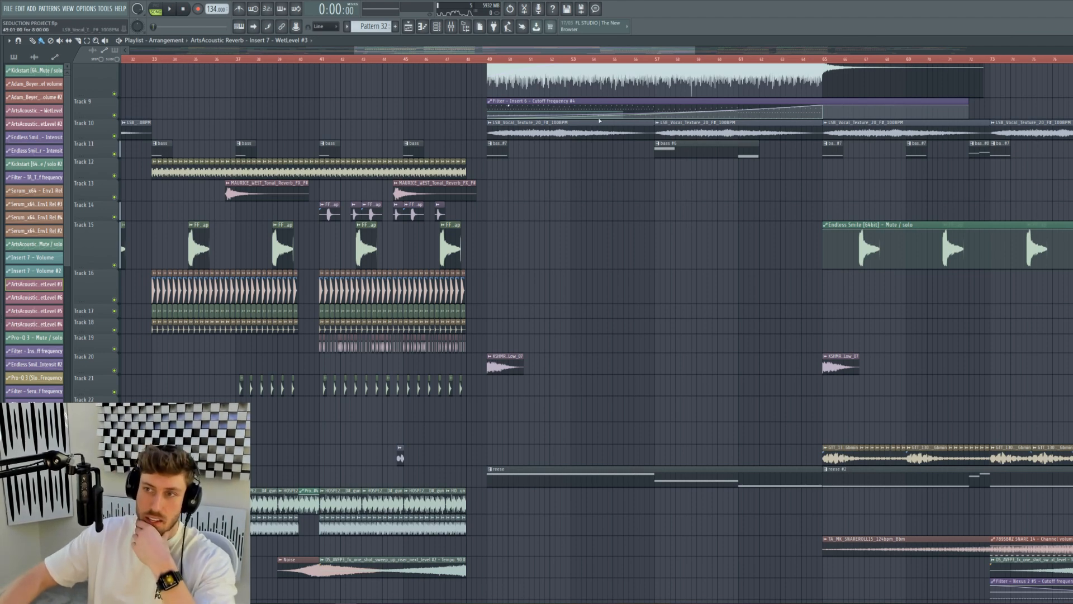
drag(694, 49, 620, 49)
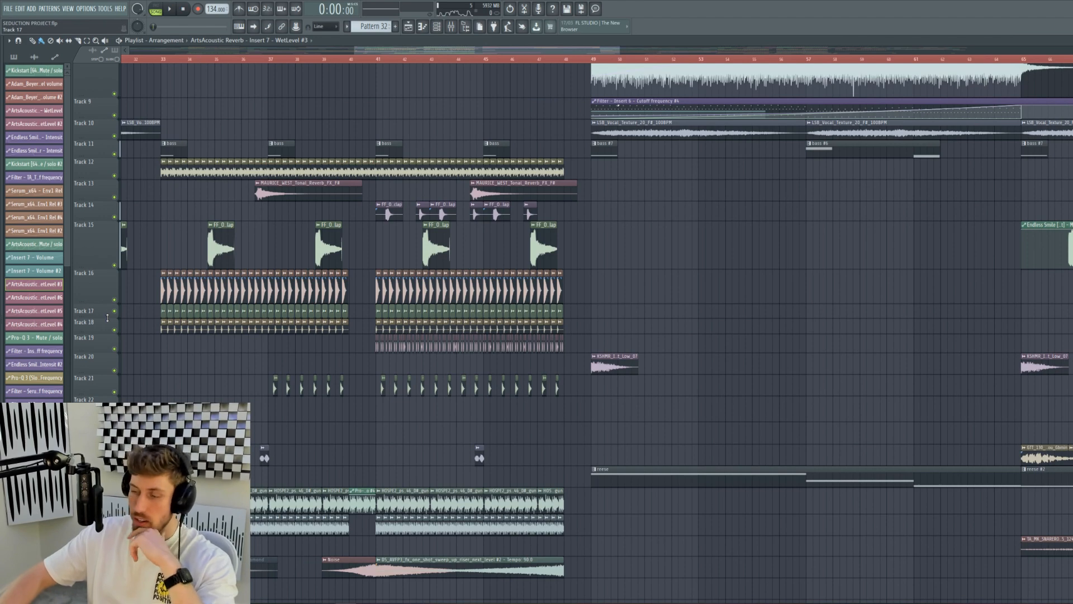
scroll(352, 333, down, 10)
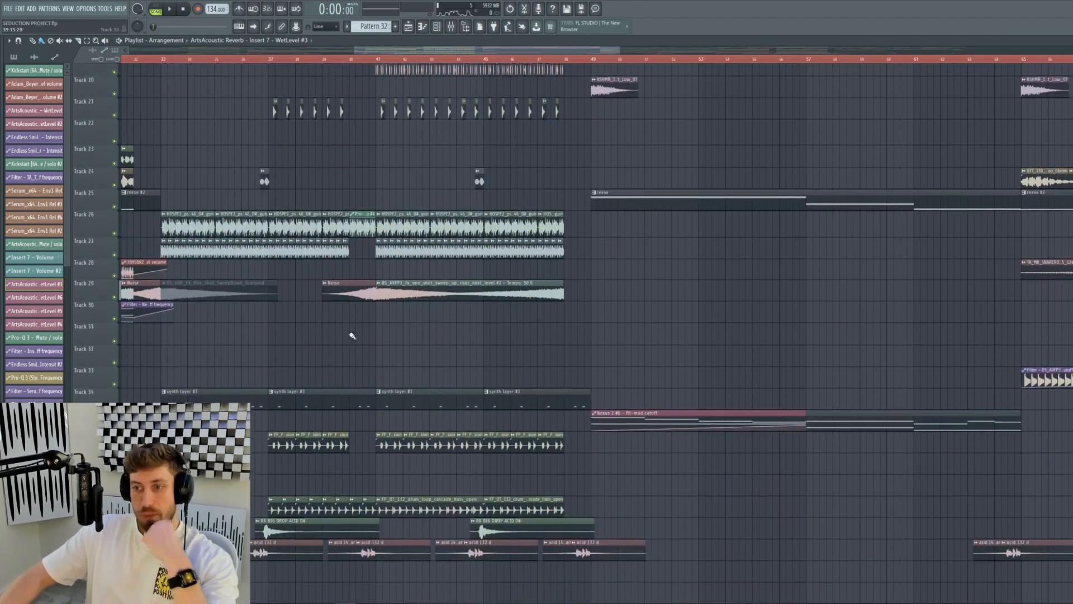
scroll(354, 335, up, 3)
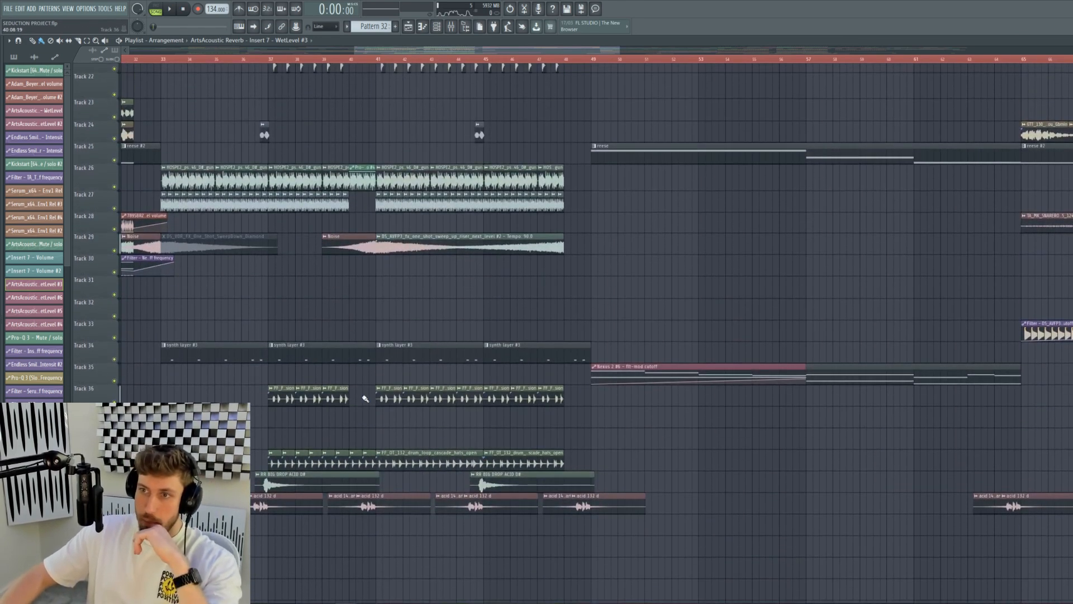
scroll(366, 399, up, 15)
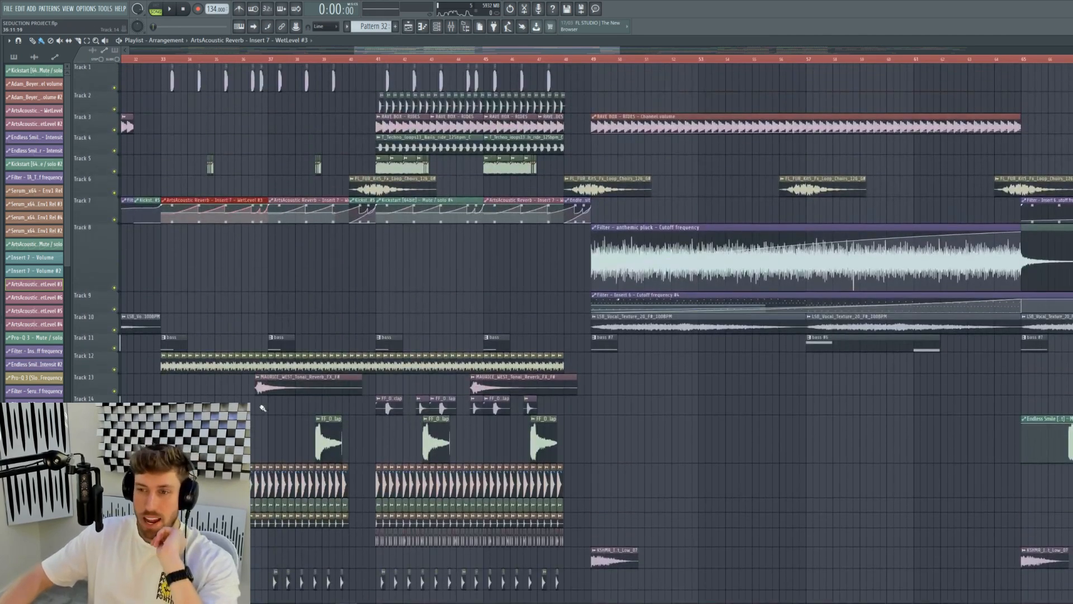
scroll(174, 370, down, 4)
right_click(116, 366)
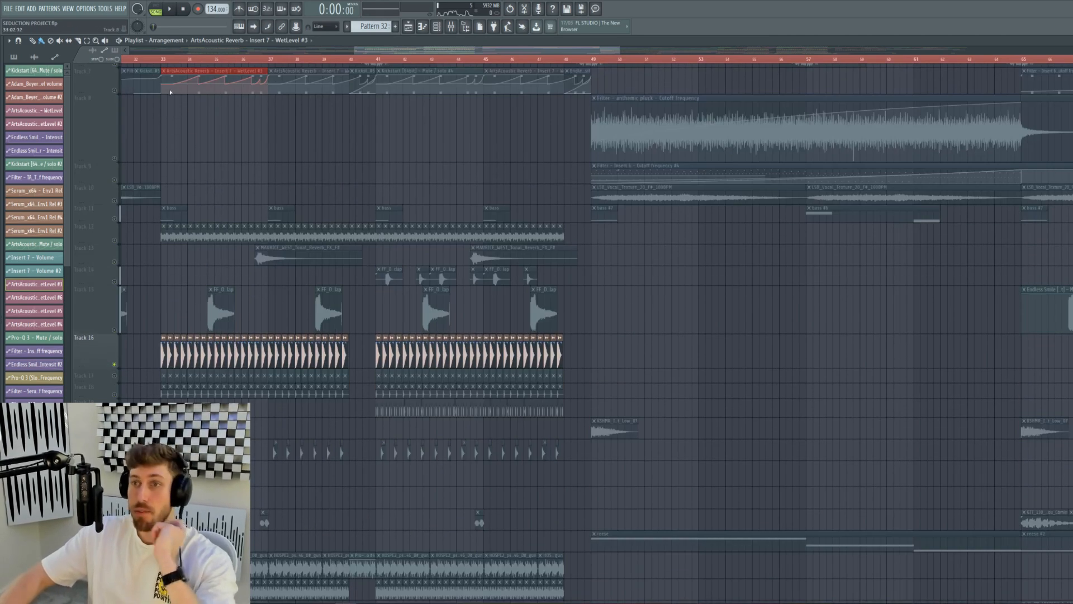
click(166, 60)
key(space)
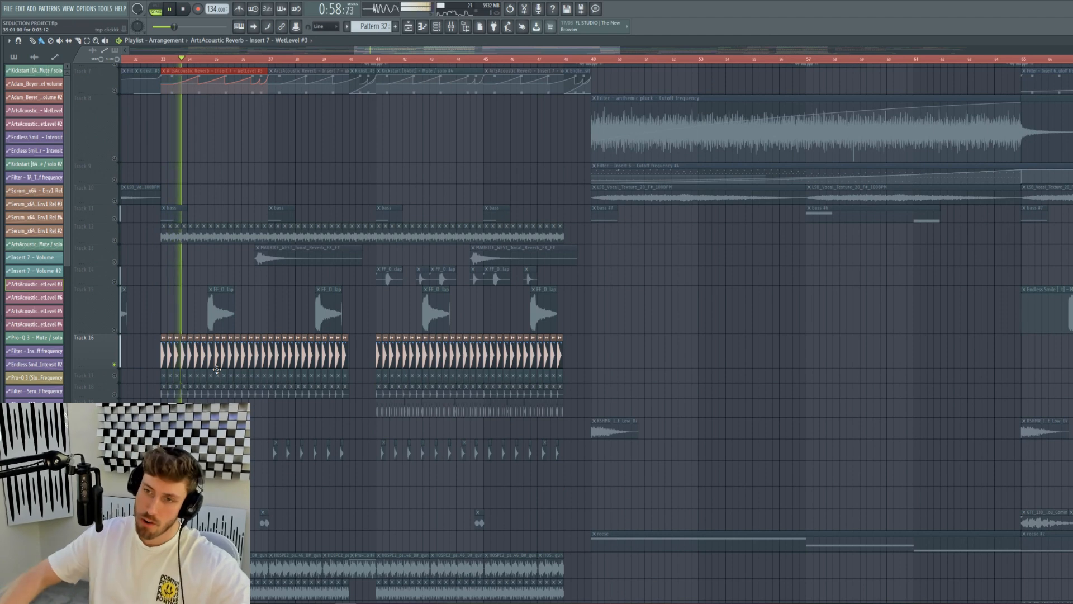
key(space)
- Enable Tracks 17 and 18 alongside Track 16, enlarge Track 17 and audition the layers from bar 33
click(115, 376)
drag(110, 383, 111, 436)
click(162, 59)
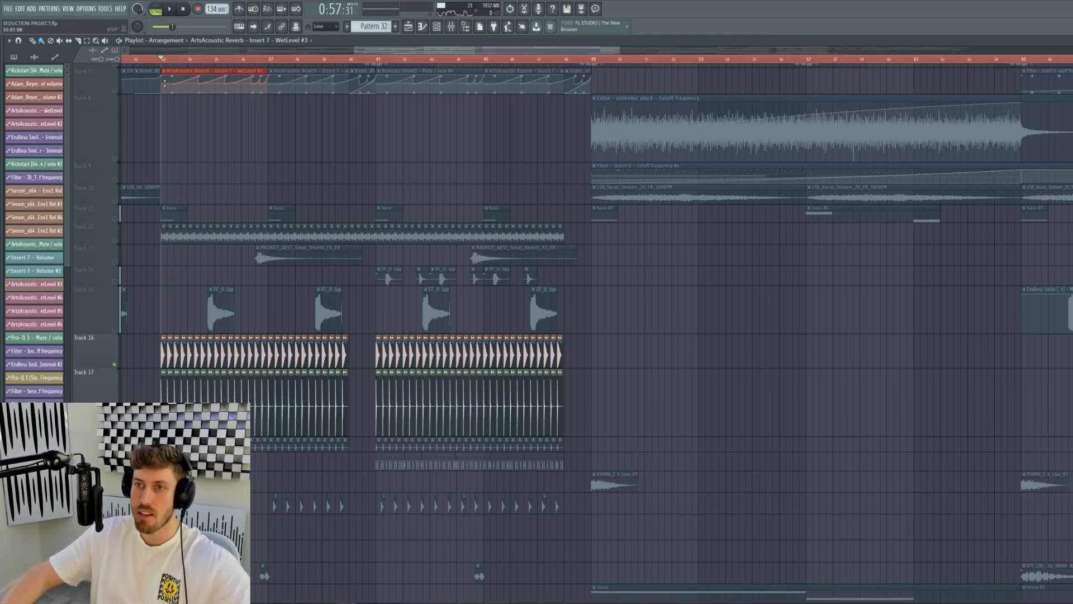
key(space)
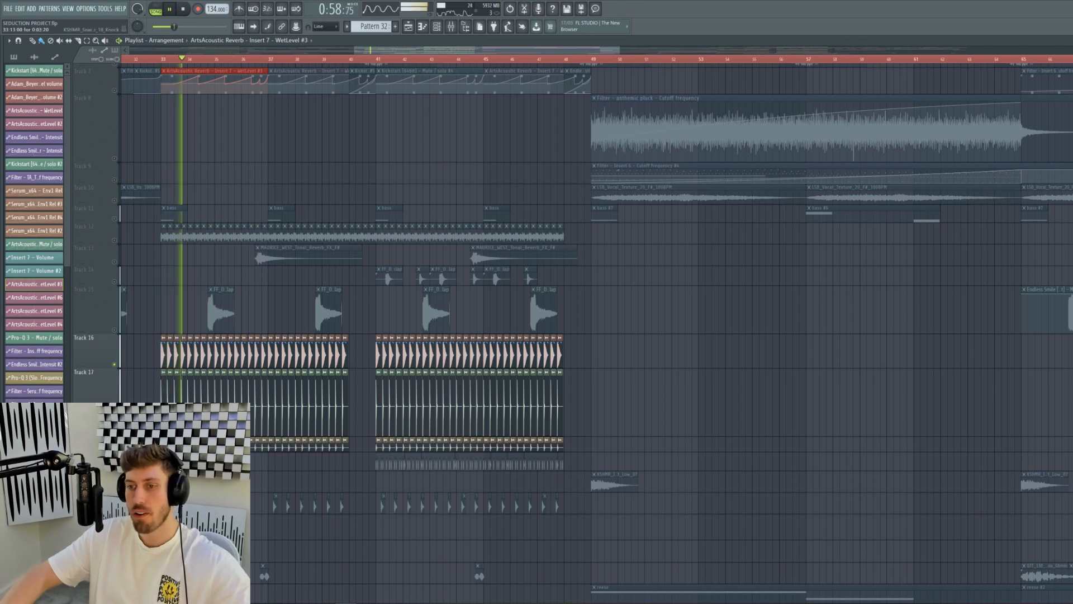
- List the audio clips in the picker and inspect the KSHMR_Snare_Enhancer_18_Knock sample on Track 18
click(34, 56)
double_click(183, 445)
key(Escape)
key(space)
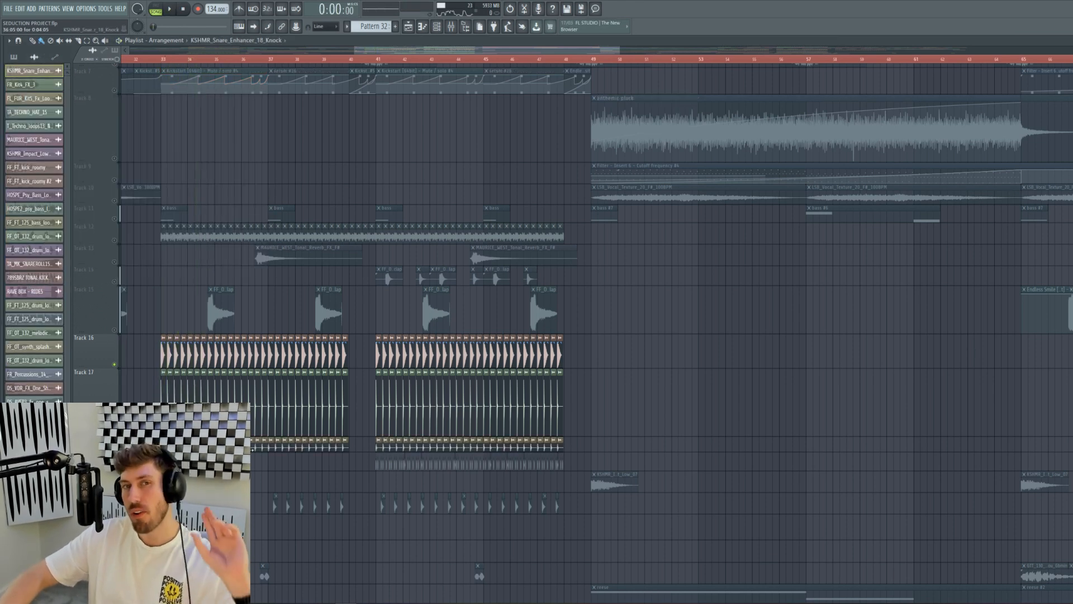
- Solo Track 12, audition it from bar 33 and inspect its FF_FT_125_bass_loop_driller_G sample settings
scroll(198, 313, up, 5)
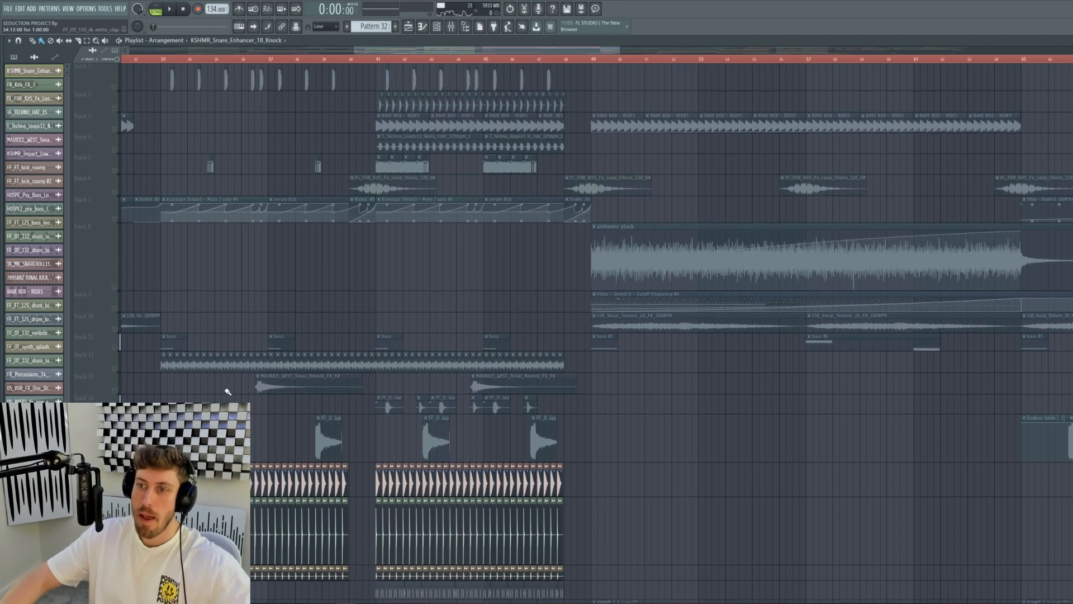
click(117, 370)
click(164, 61)
scroll(192, 314, down, 5)
double_click(210, 259)
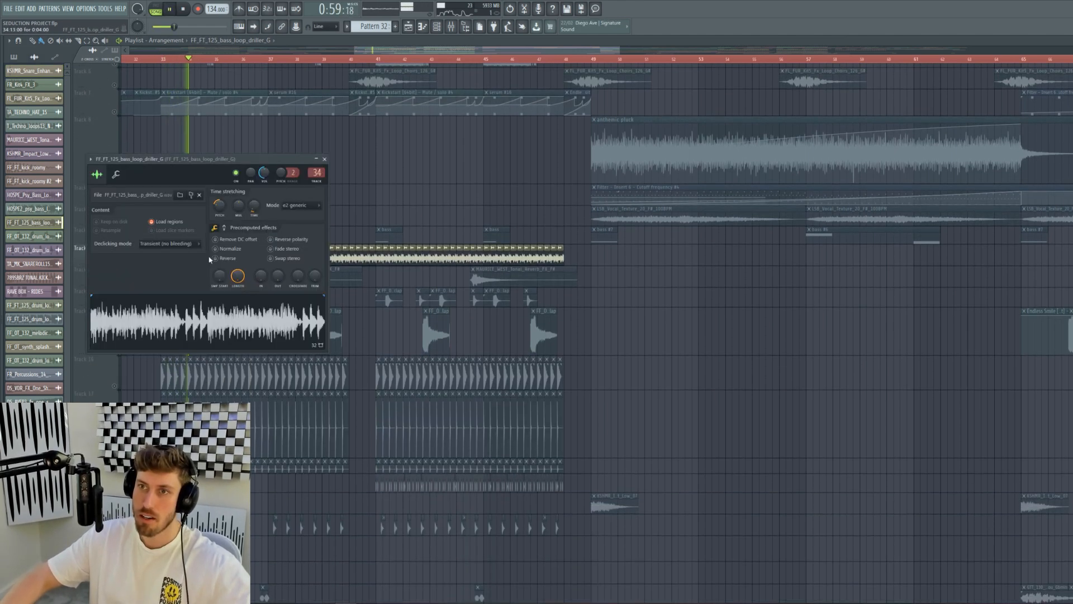
click(338, 264)
key(space)
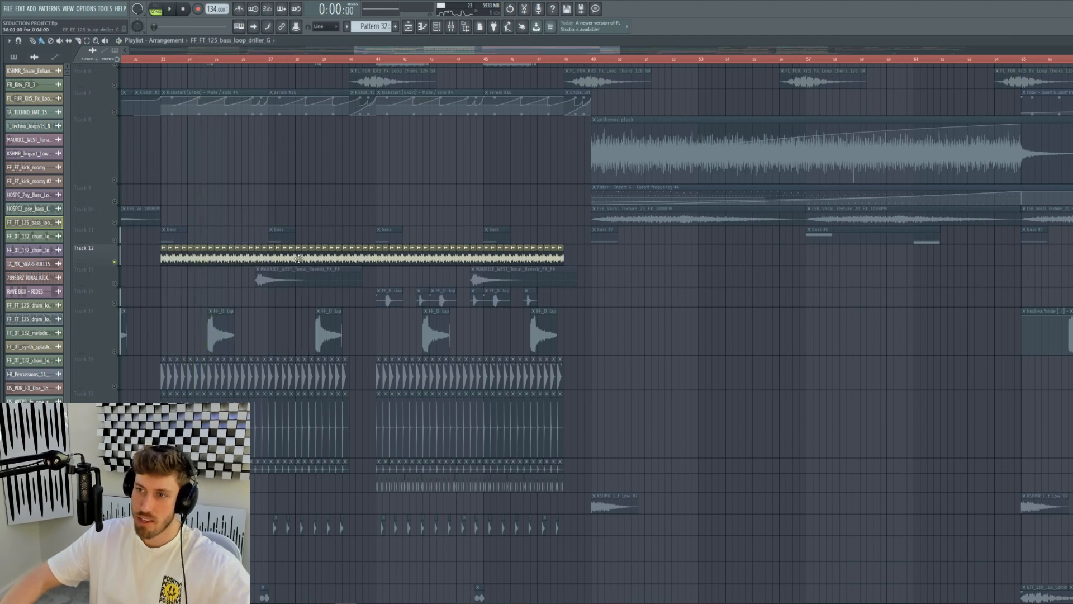
double_click(299, 259)
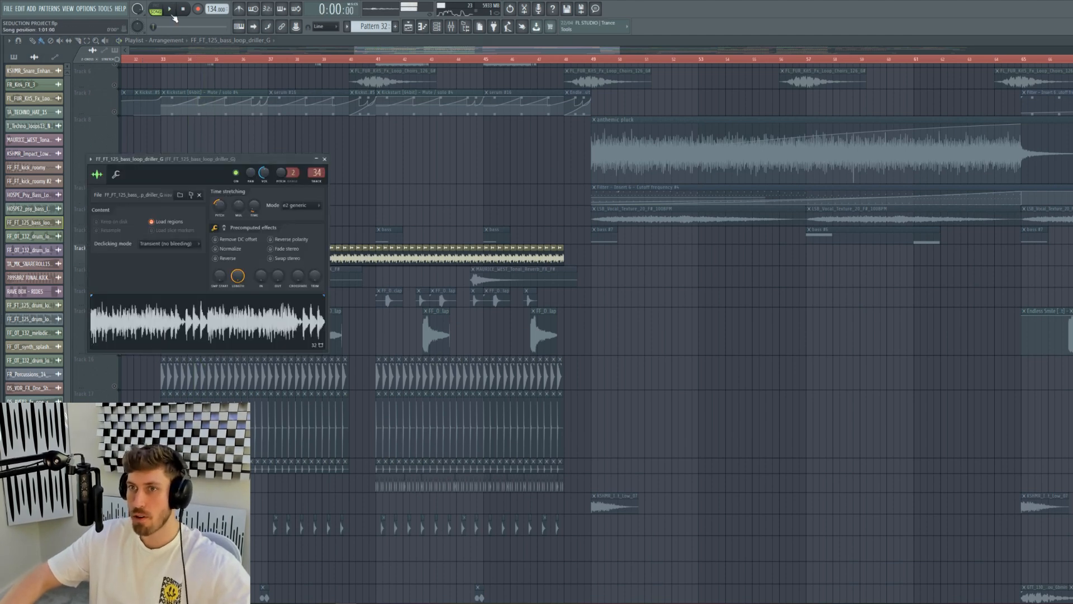
- Solo Track 26 and audition its loop clips from bar 33
click(161, 59)
scroll(246, 307, down, 6)
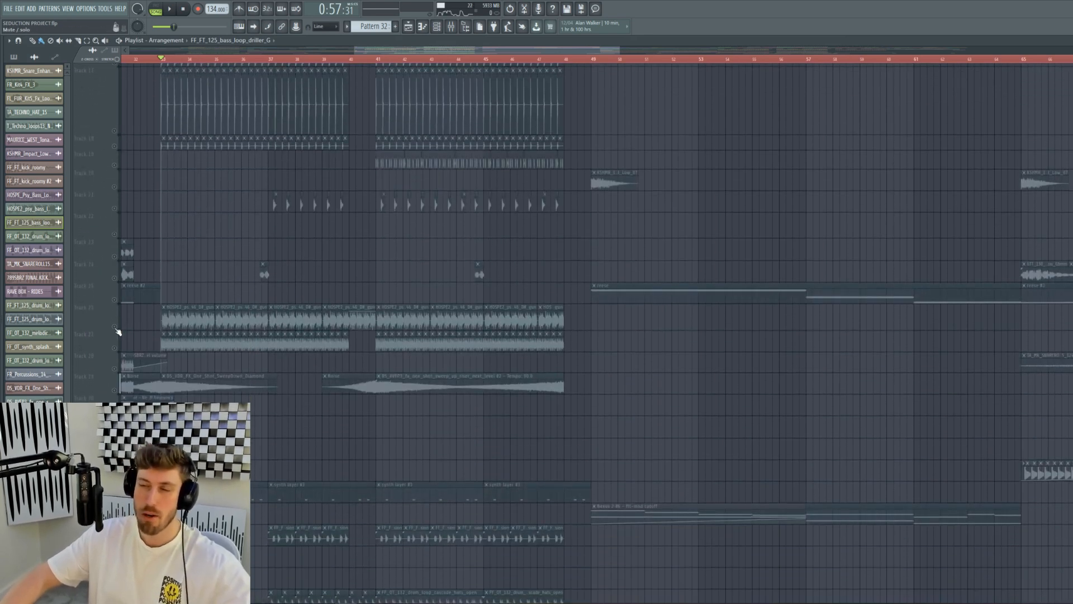
click(114, 326)
key(space)
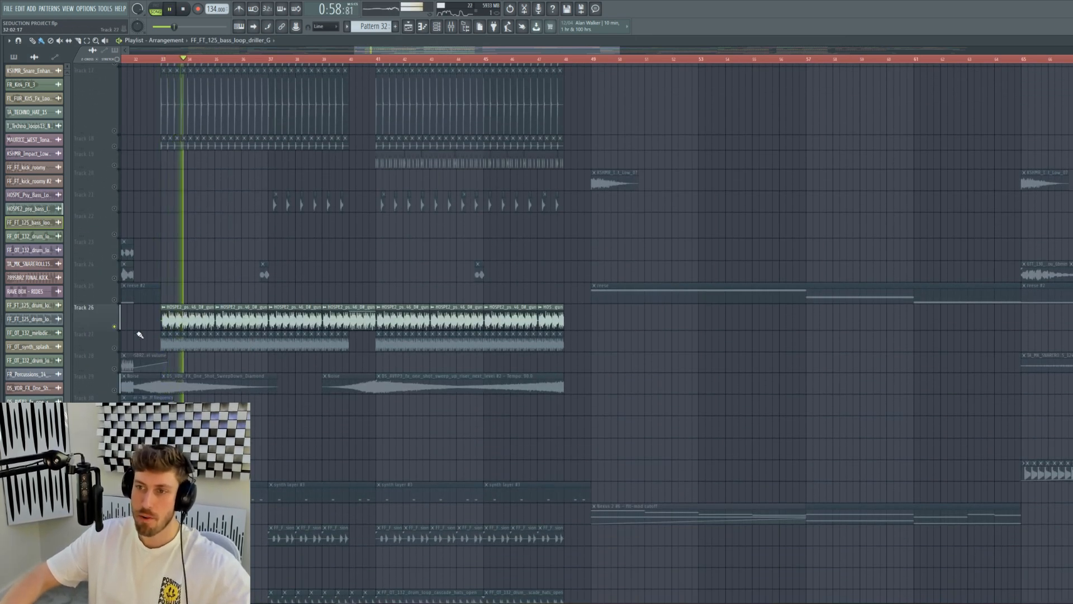
key(space)
- Solo Track 27, audition it and inspect its FF_FT_125_drum_loop_rubbers sample
right_click(114, 347)
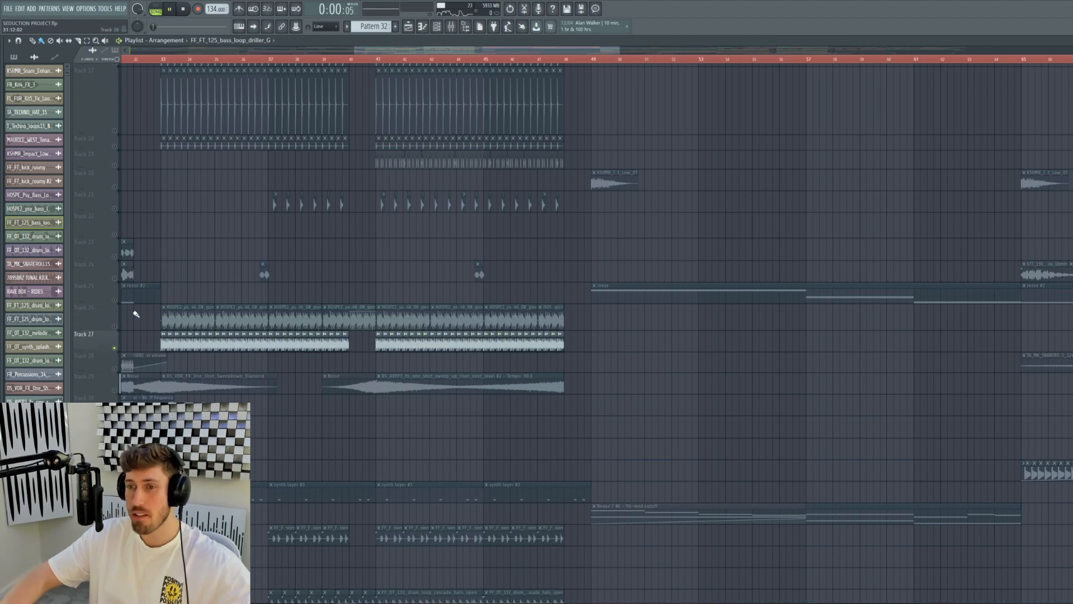
key(space)
double_click(181, 344)
key(Escape)
key(space)
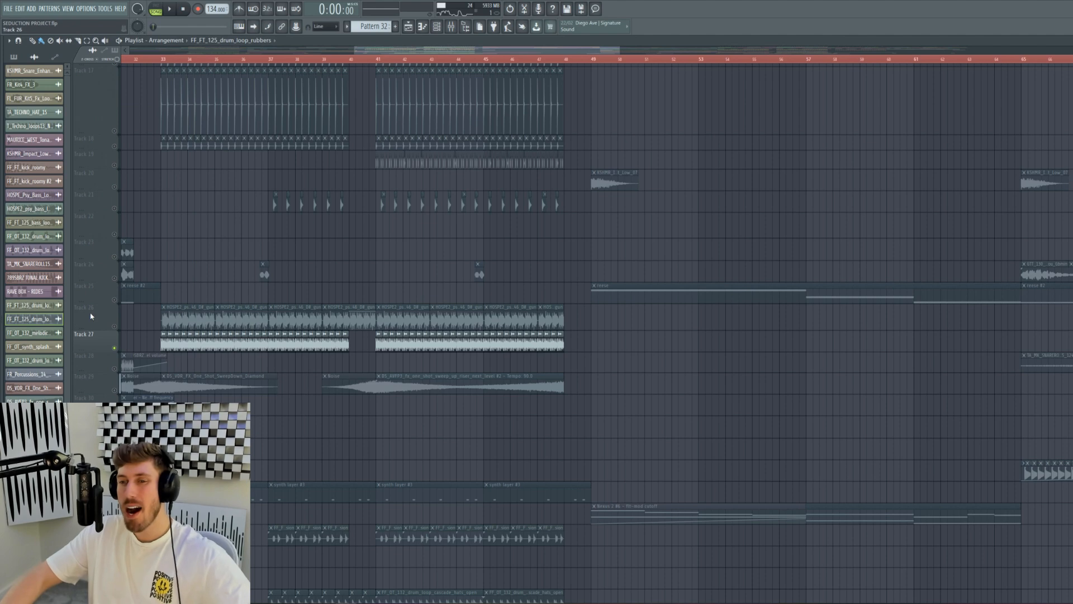
- Enable only Tracks 12, 16, 17, 18, 26 and 27 together and audition them from bar 33
right_click(114, 327)
click(114, 348)
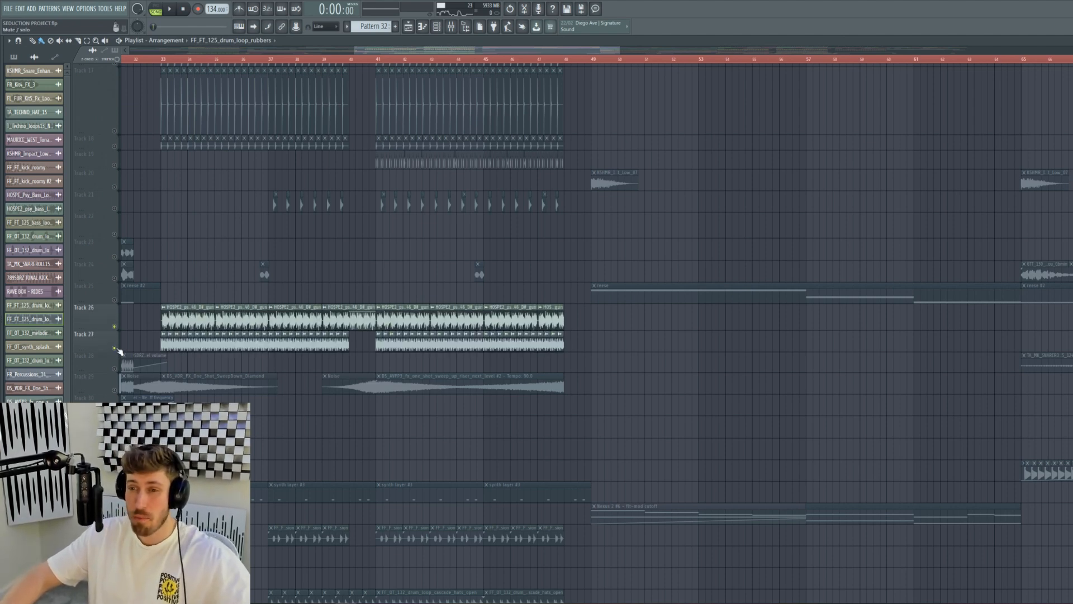
scroll(149, 161, up, 4)
scroll(142, 154, up, 5)
click(114, 218)
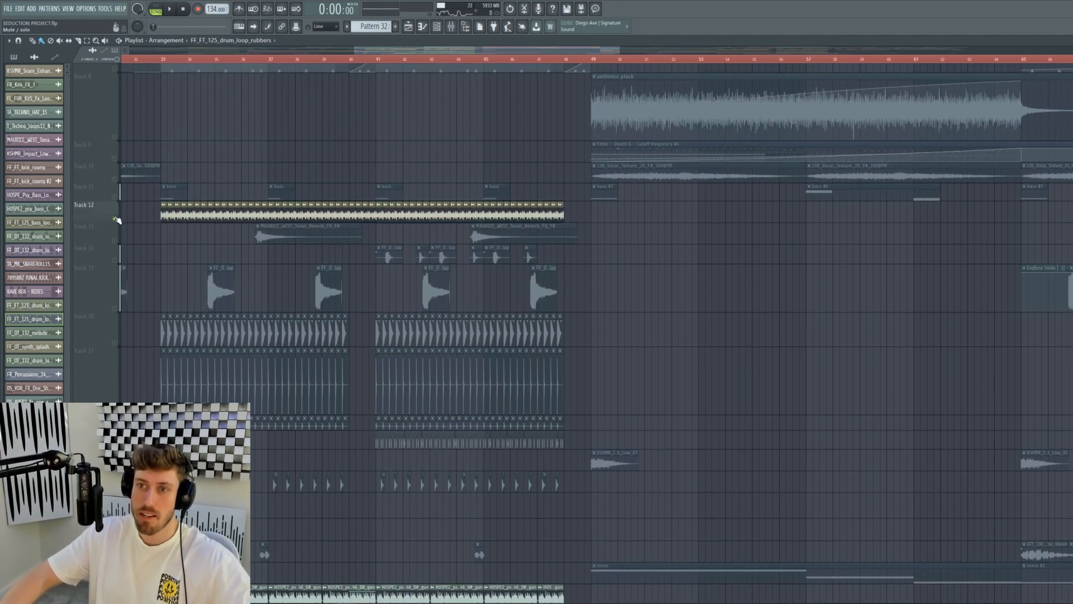
scroll(121, 329, down, 1)
click(114, 321)
click(114, 389)
click(114, 408)
click(160, 59)
key(space)
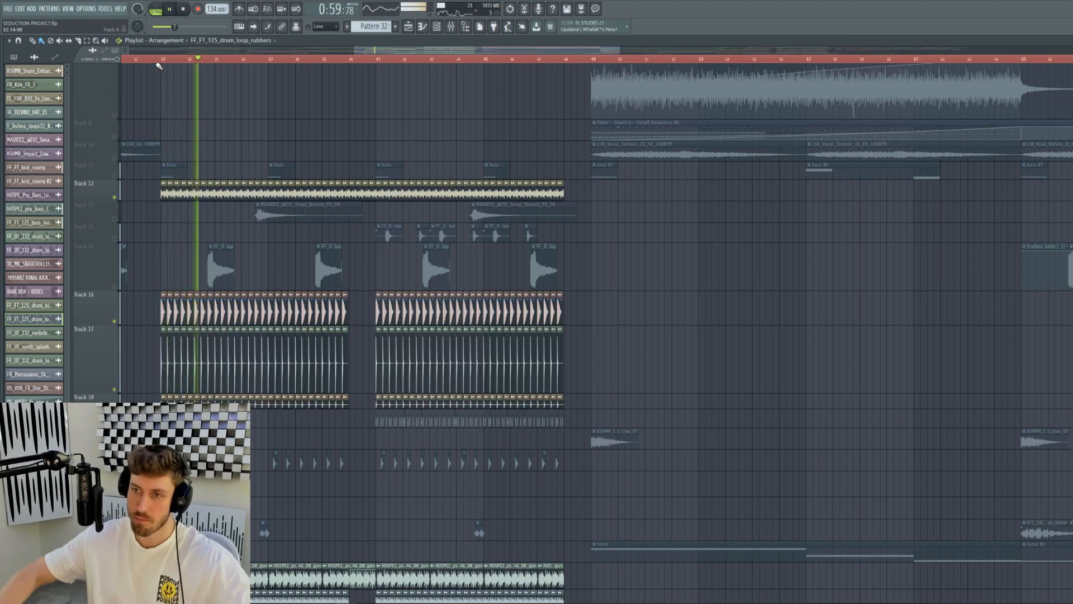
- Compare the combined layers with Track 12 muted and unmuted during playback, then stop
click(114, 197)
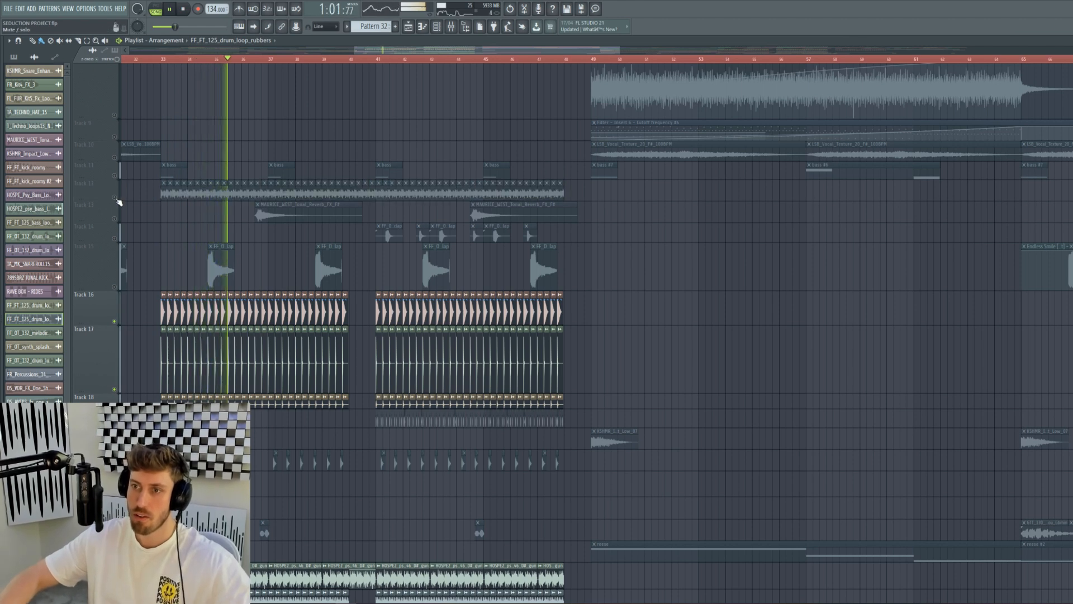
click(114, 198)
click(115, 197)
click(114, 198)
key(space)
- Turn off the solo selection so that every playlist track is active again
scroll(214, 298, down, 8)
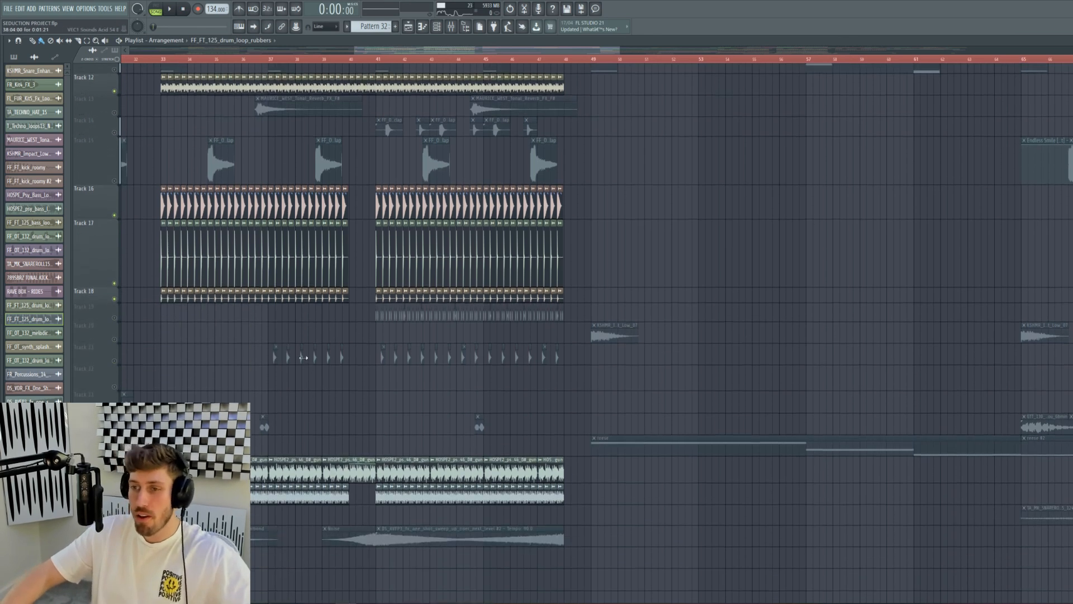
scroll(213, 300, down, 7)
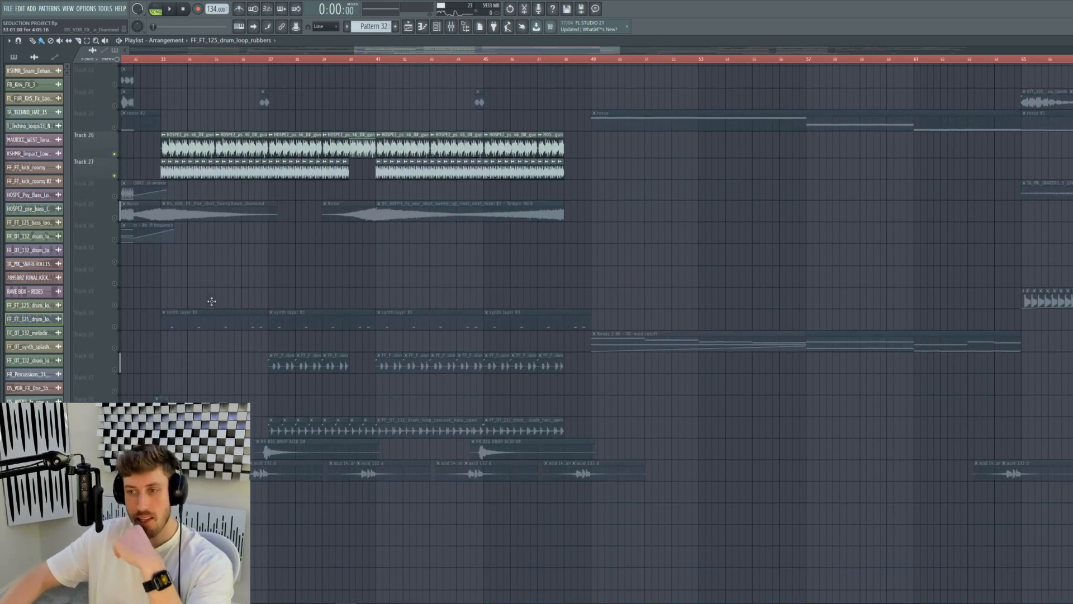
right_click(116, 369)
right_click(116, 369)
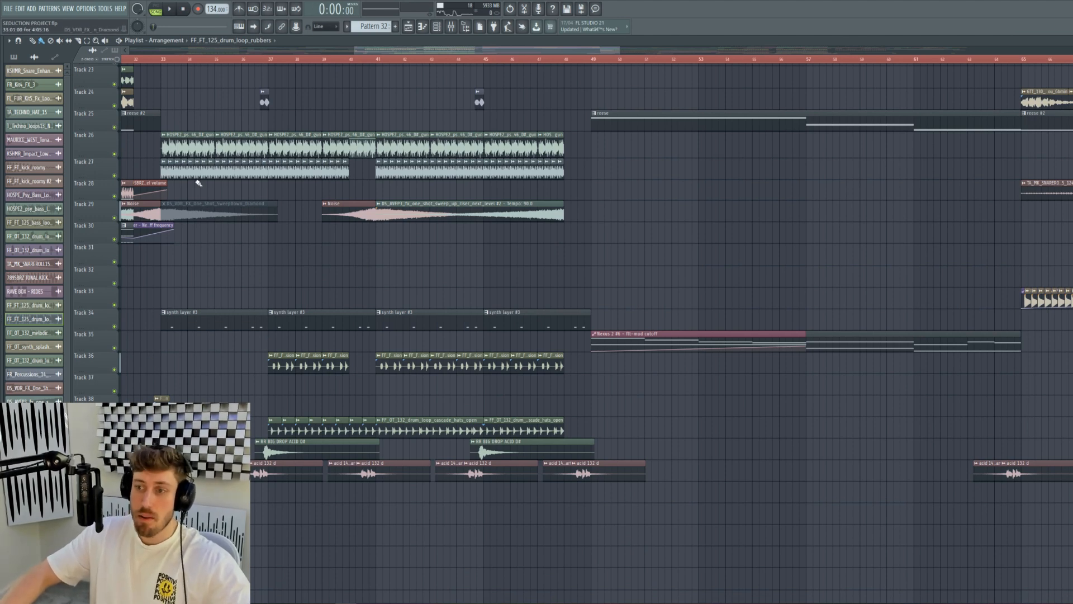
- Solo Track 40 and audition its RR BIG DROP ACID D# clip from just before bar 37
right_click(115, 455)
click(256, 60)
key(space)
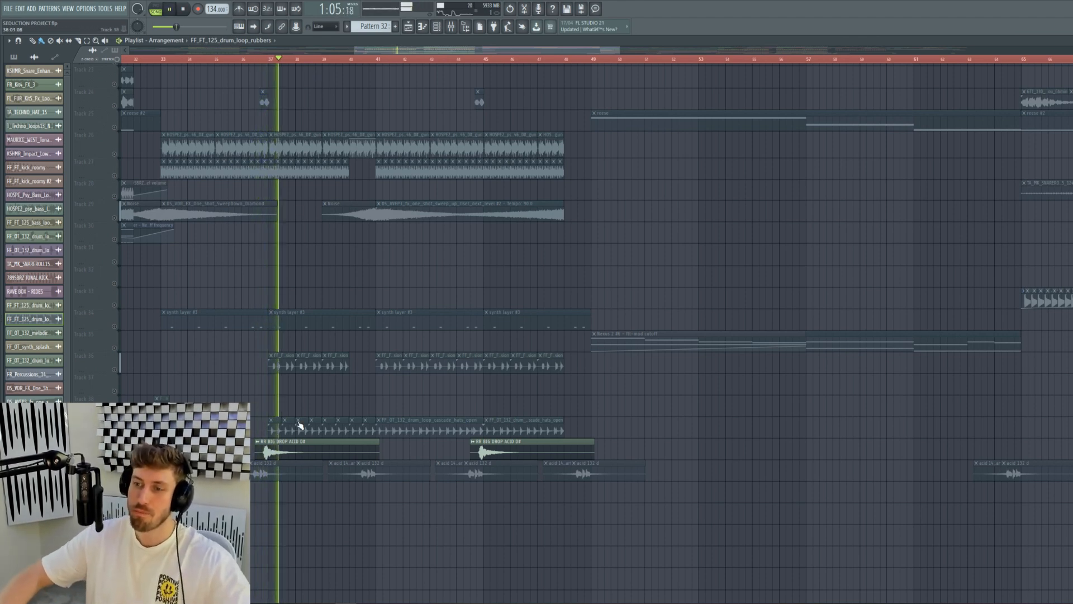
key(space)
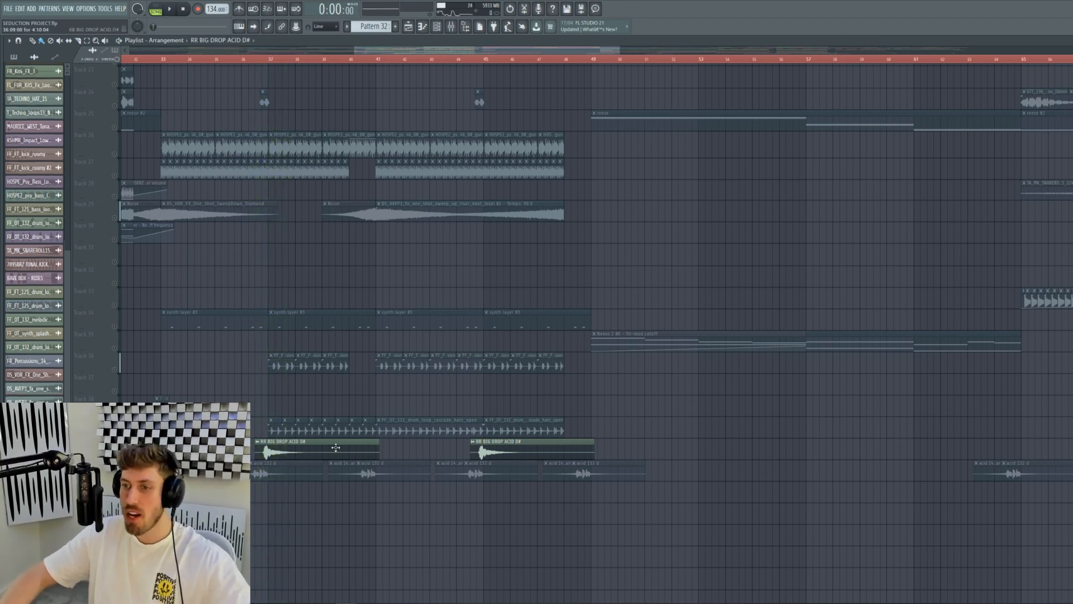
- Audition the open cascade hats loop on Track 39 from bar 37 and solo the percussion loops on Track 36
right_click(114, 434)
key(space)
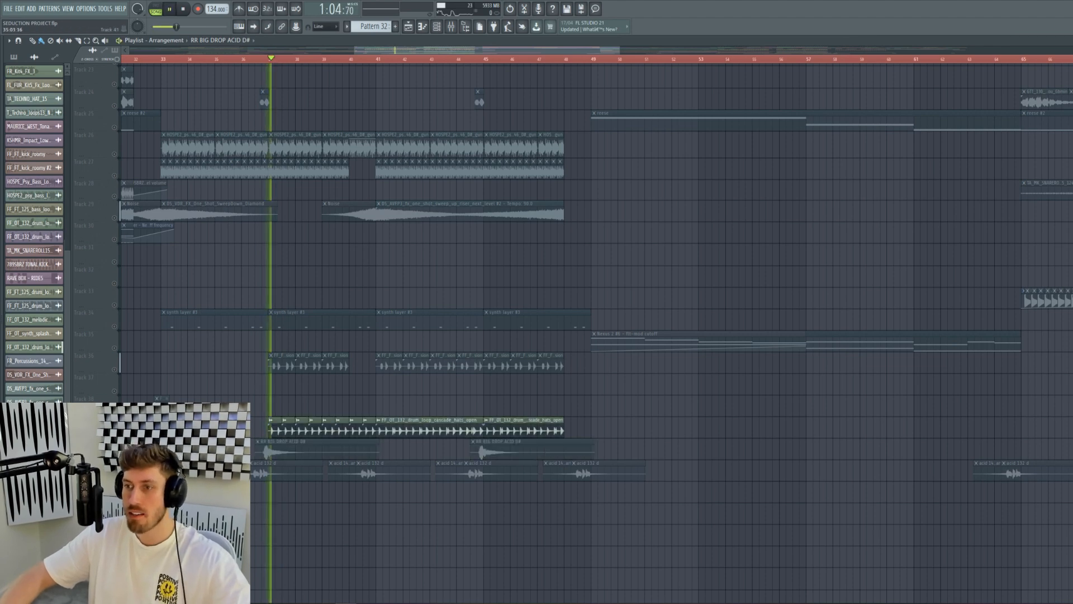
right_click(115, 370)
key(space)
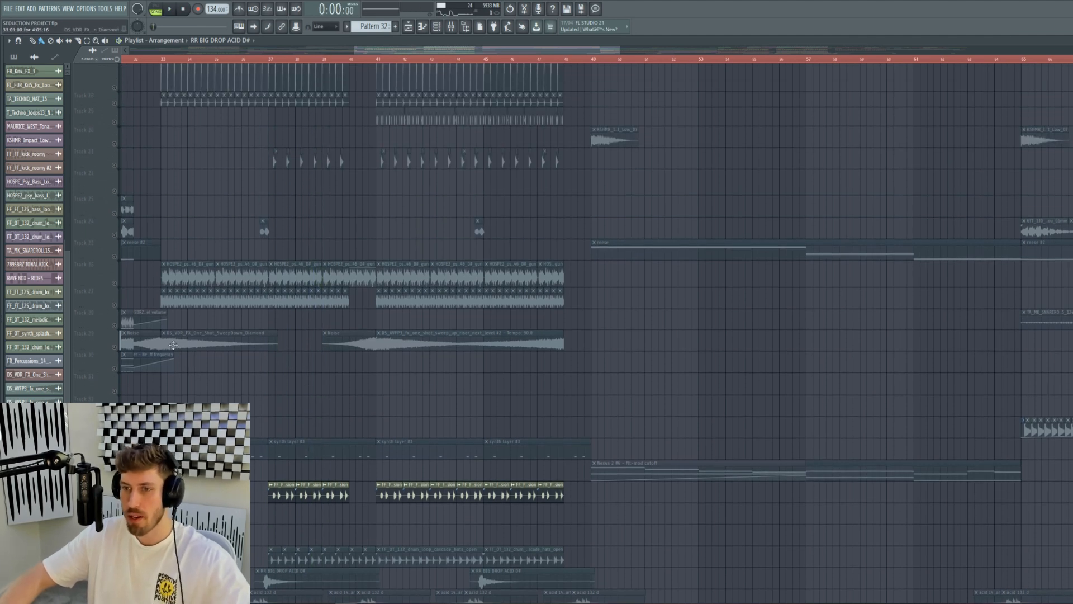
- Solo Track 21, audition its acid hits from bar 37 and inspect the VEC1 Sounds Acid 54 E sample's settings
click(116, 350)
scroll(414, 238, up, 5)
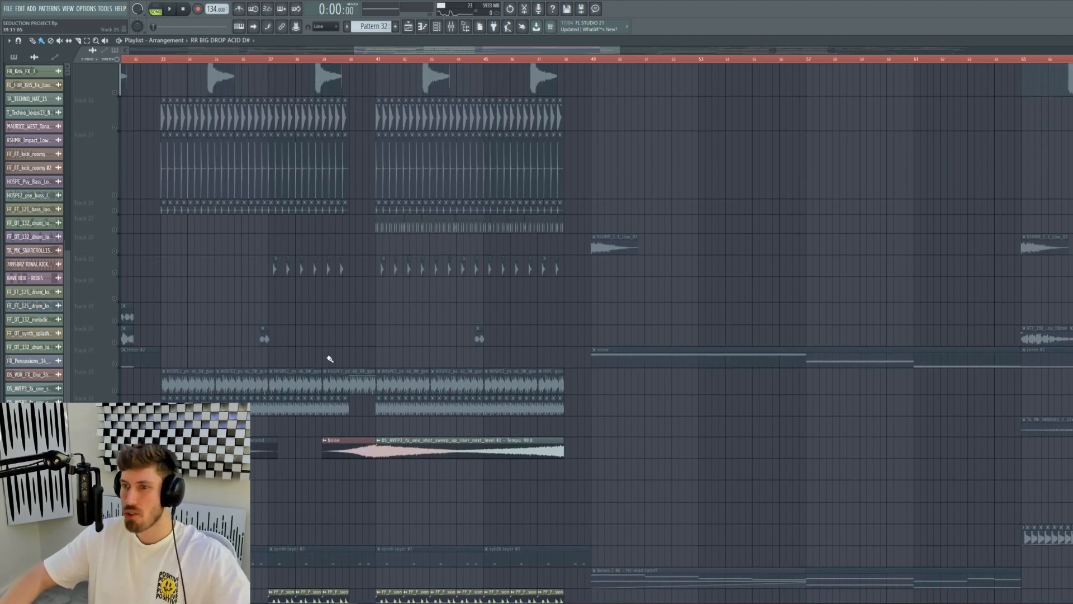
click(115, 274)
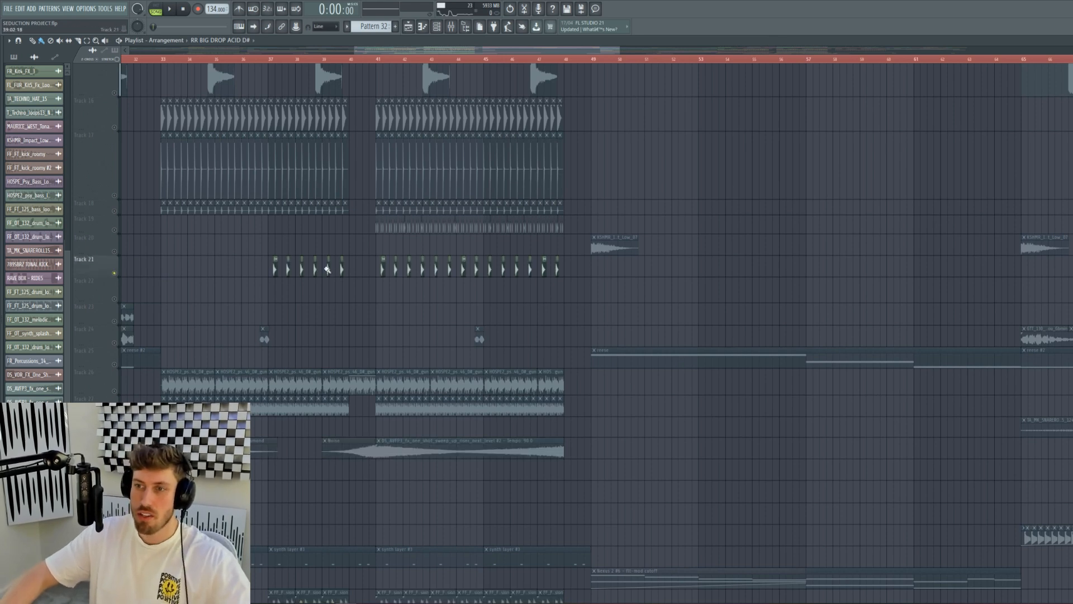
click(272, 59)
key(space)
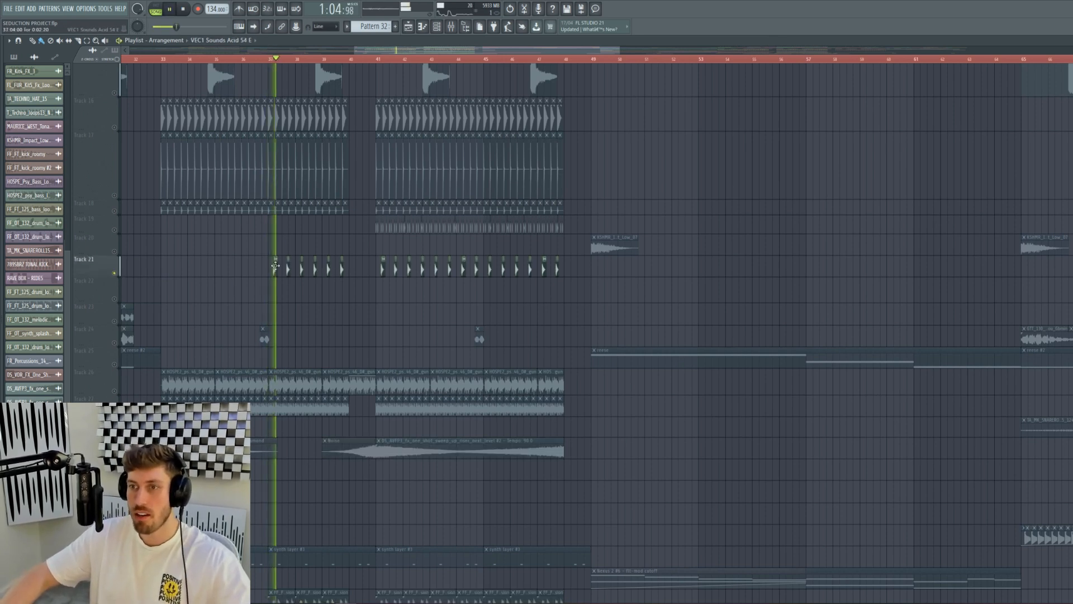
double_click(274, 270)
key(space)
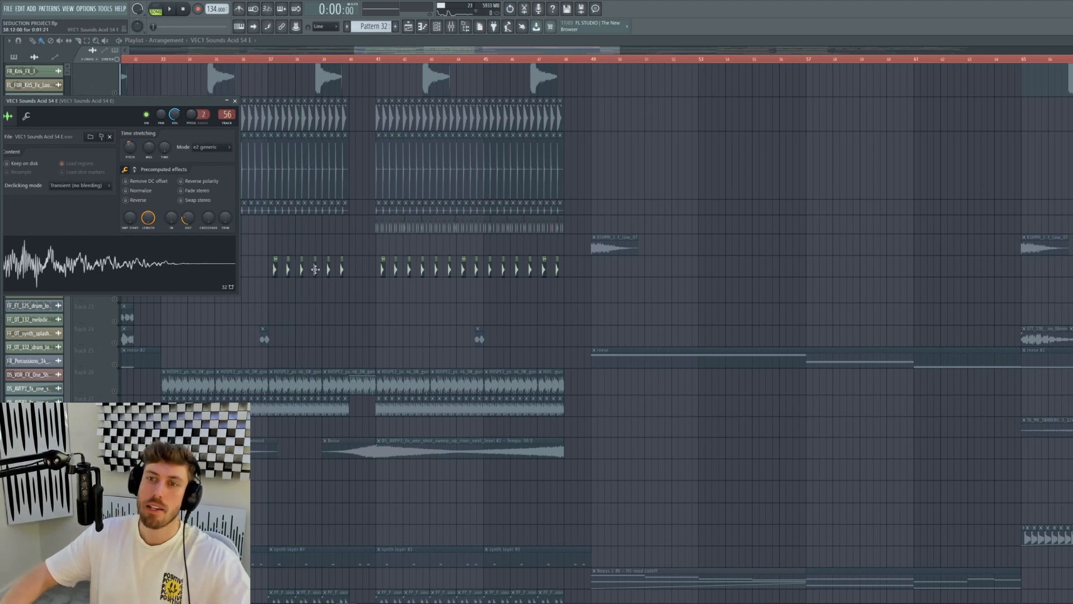
key(Escape)
- Solo Track 13 and audition its MAURICE_WEST_Tonal_Reverb_FX_F# clip from just before bar 37
scroll(87, 287, up, 3)
click(119, 279)
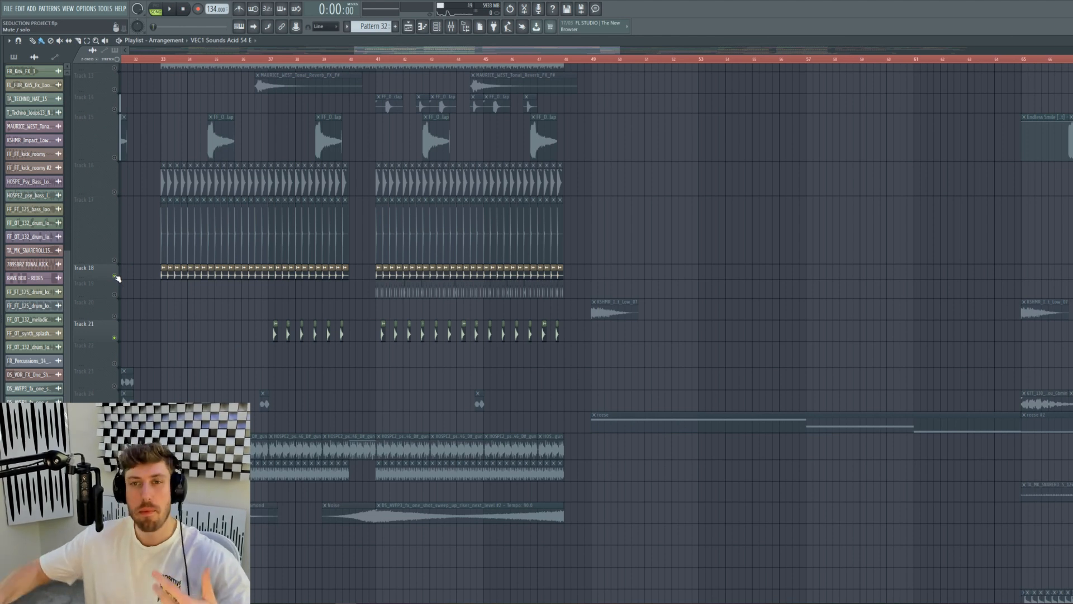
click(110, 91)
click(254, 59)
key(space)
scroll(299, 134, up, 6)
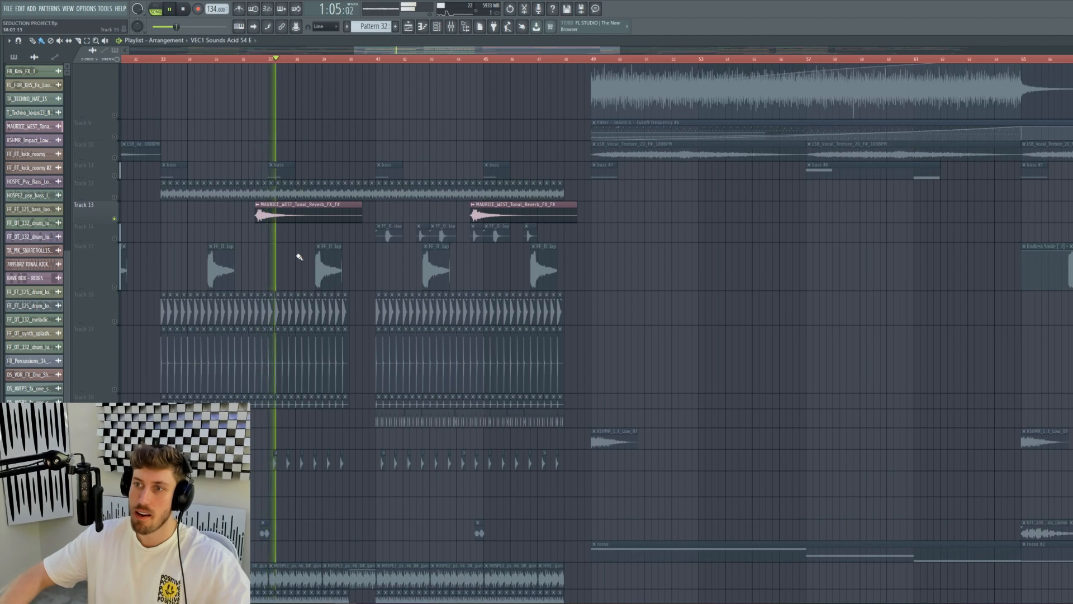
key(space)
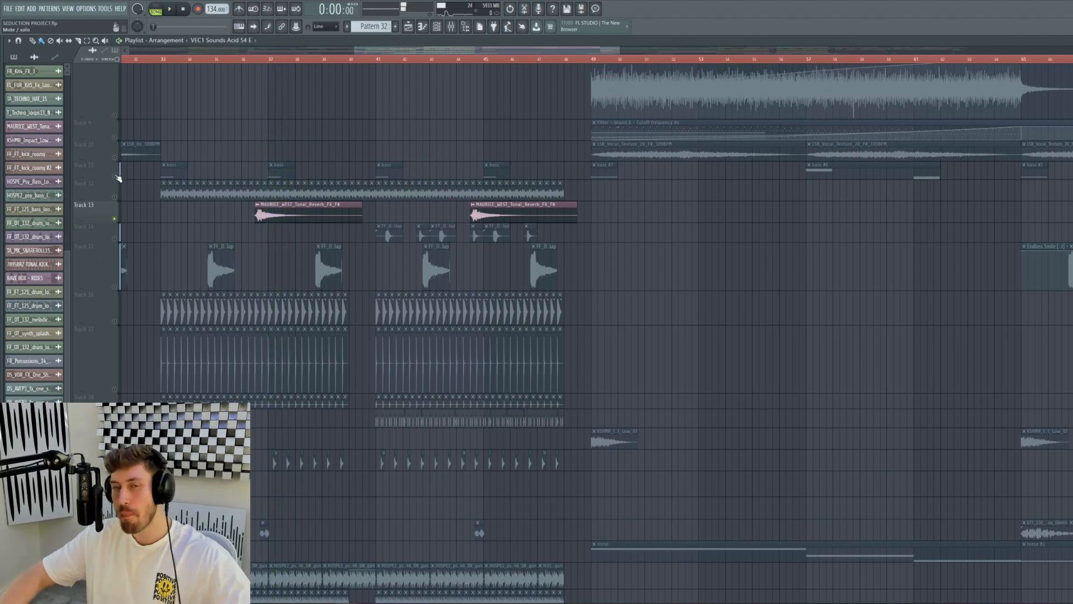
- Solo Track 14 and audition its FF_OT_132_drum_loop_dimension_clap clips from bar 41
right_click(115, 175)
right_click(116, 176)
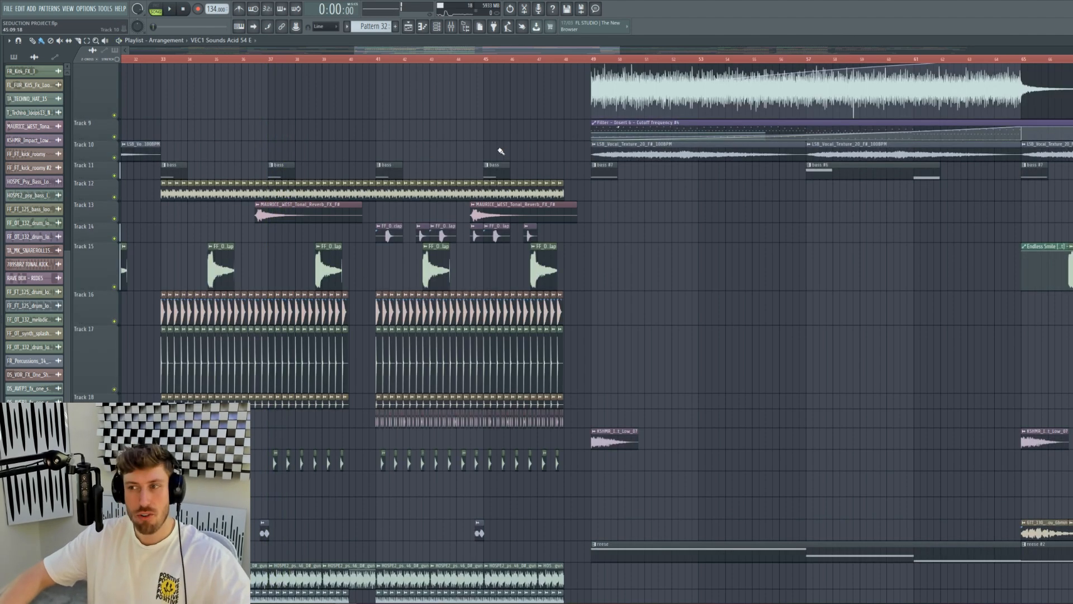
click(389, 233)
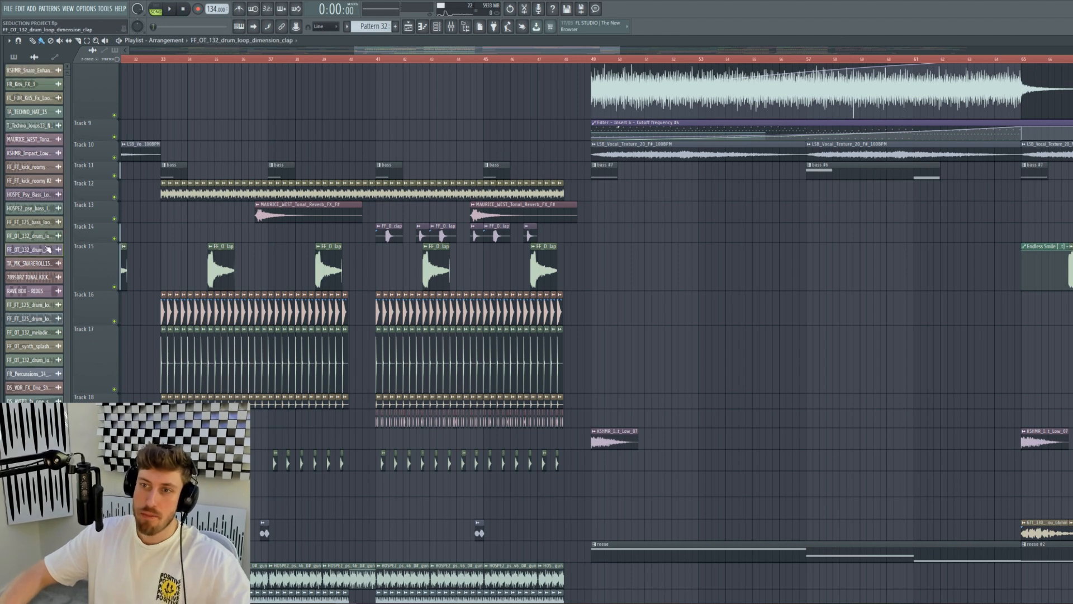
right_click(114, 239)
click(376, 58)
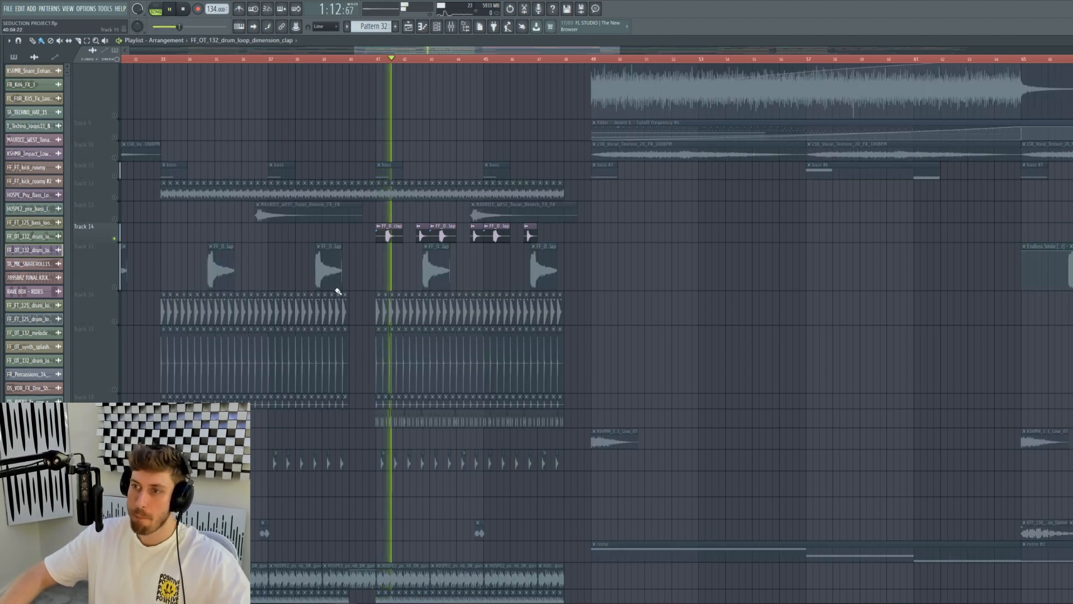
- Compare Track 15 with Track 14 by soloing each in turn during playback, and stop with Track 14 soloed
right_click(114, 287)
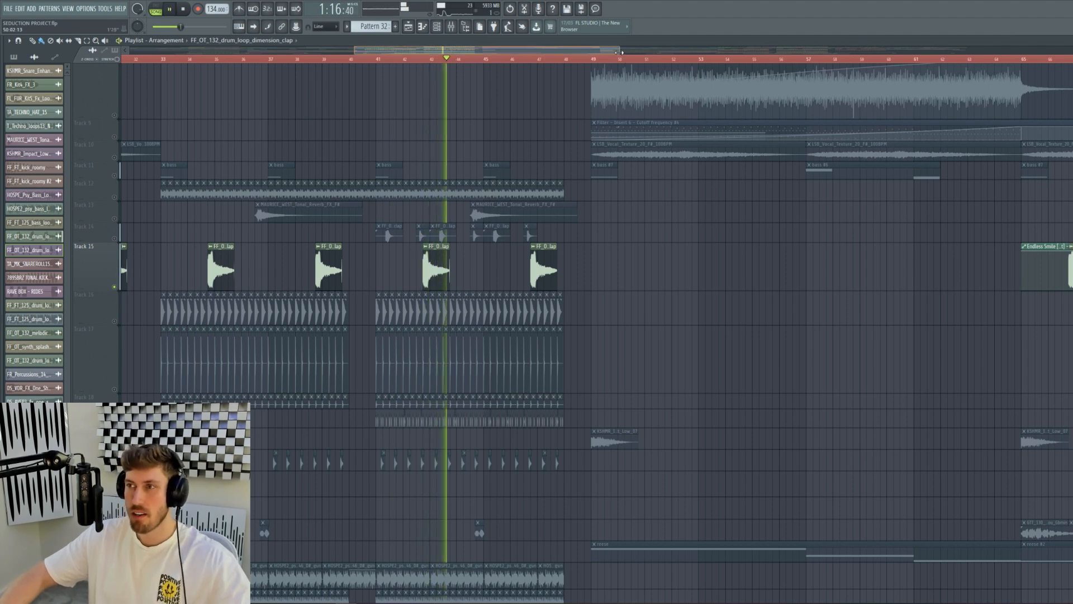
scroll(185, 224, down, 4)
right_click(109, 223)
click(105, 236)
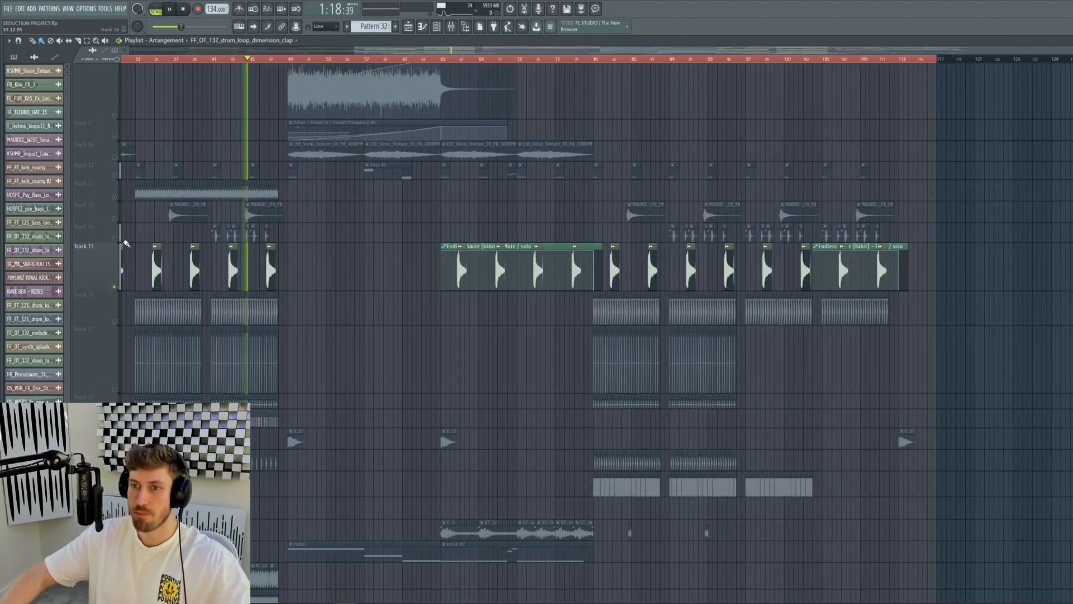
right_click(116, 239)
key(space)
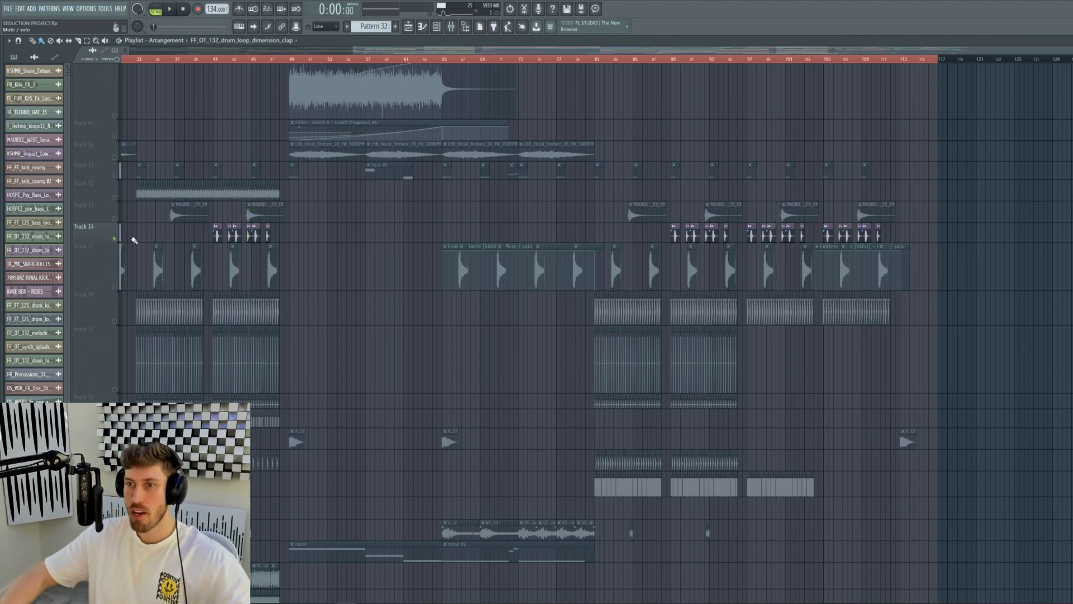
- Inspect the sample settings of the dimension clap loop used by Track 14's first clip in the arrangement
drag(365, 51, 21, 70)
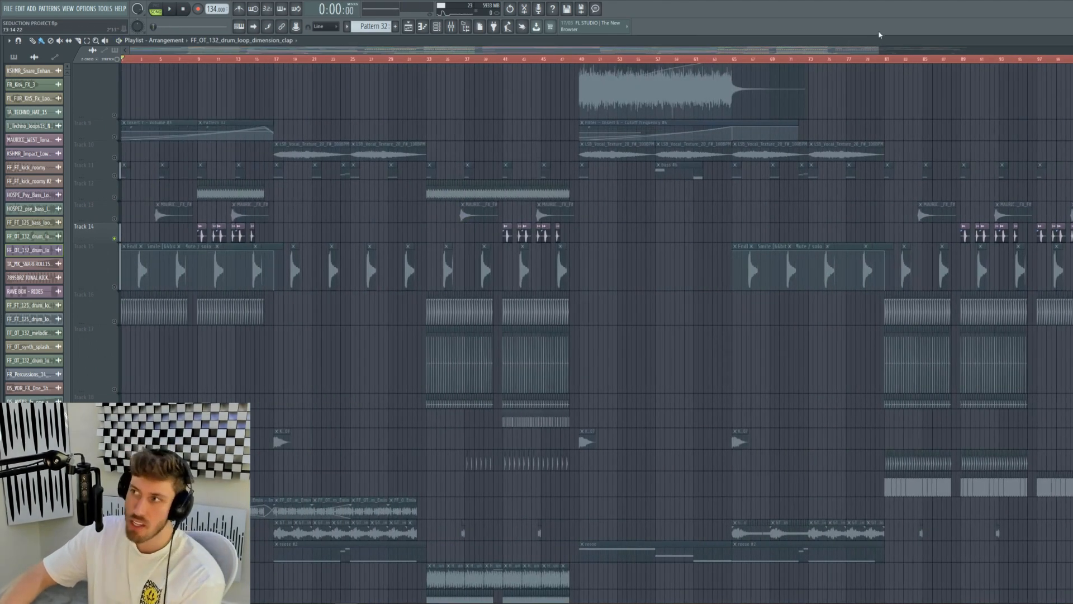
drag(879, 47, 776, 169)
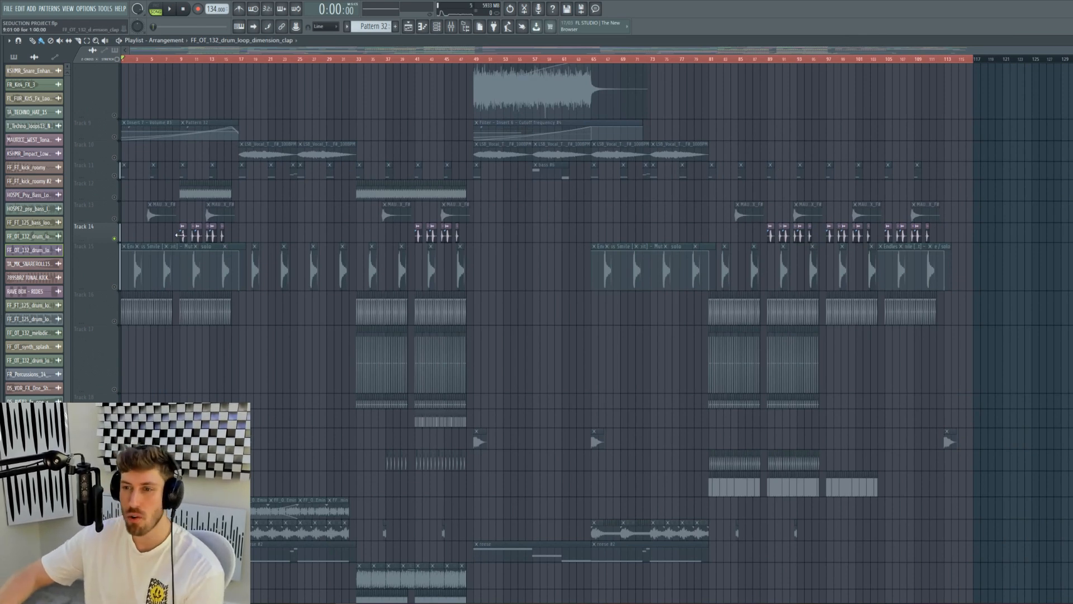
double_click(182, 236)
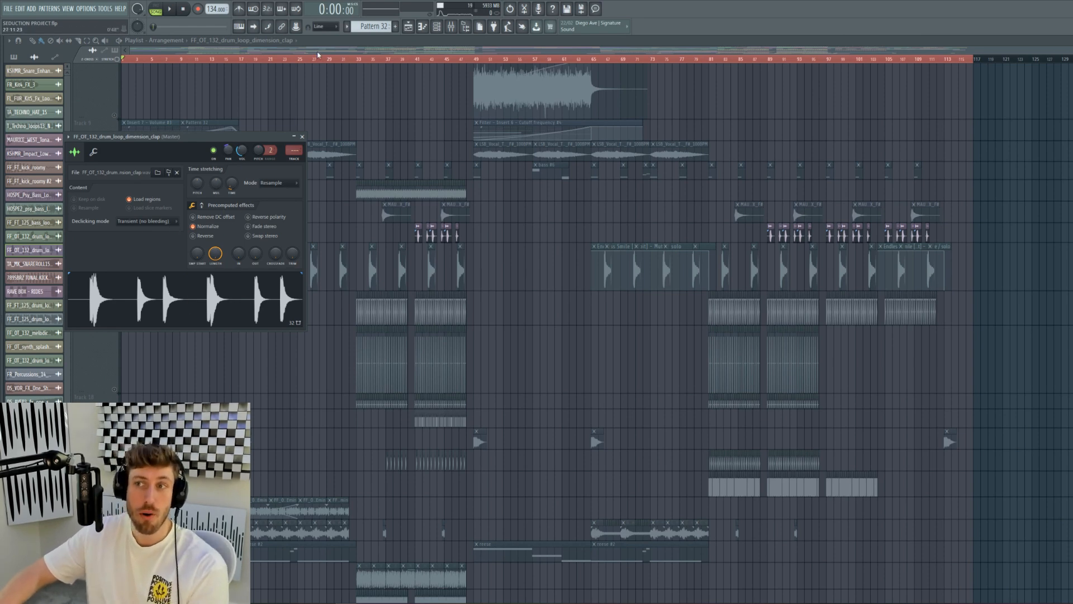
key(Escape)
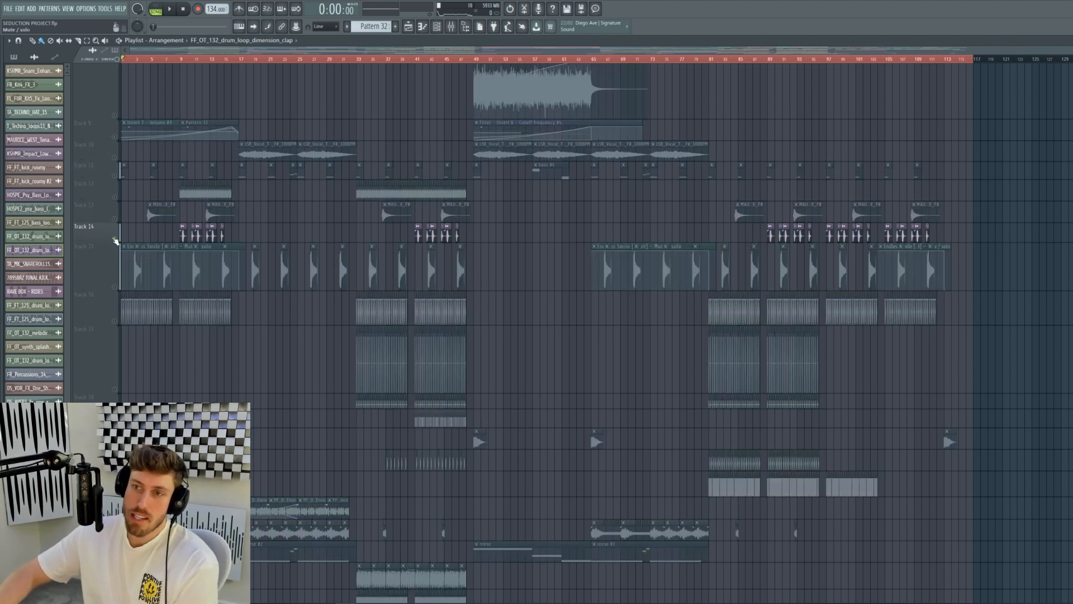
- Solo Track 4, add Tracks 3 and 2 during playback, and open the TA_TECHNO_HAT_15 sample's settings
right_click(115, 241)
scroll(364, 266, up, 6)
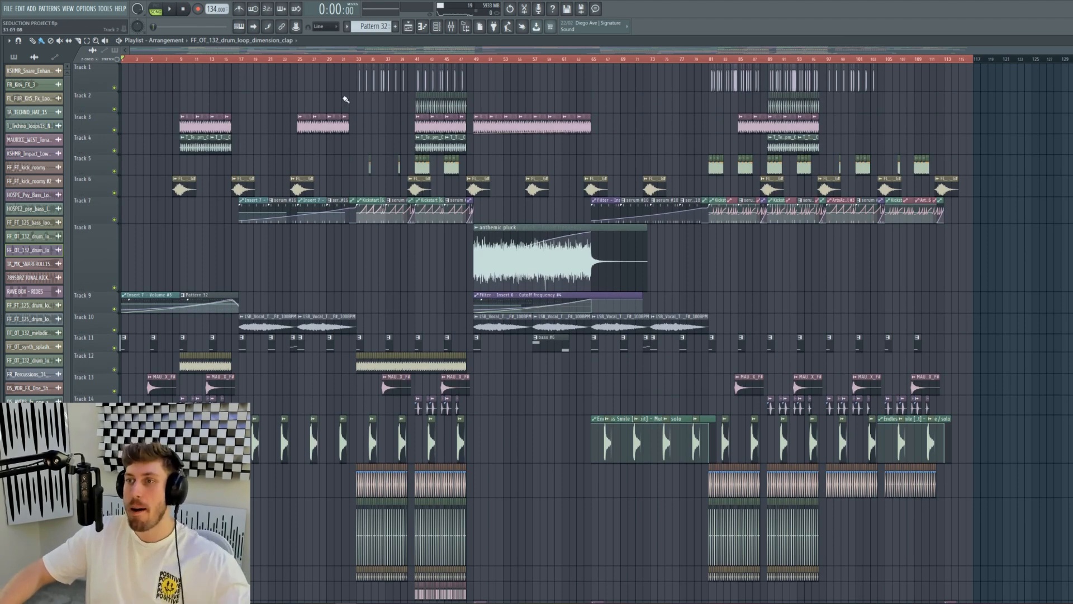
right_click(114, 150)
key(space)
click(114, 130)
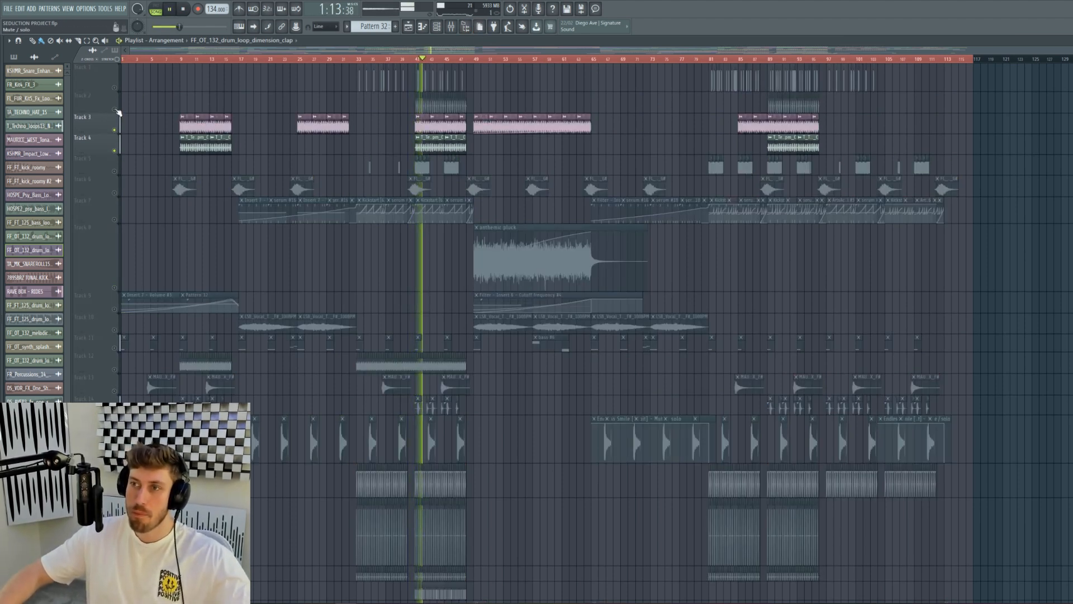
click(114, 109)
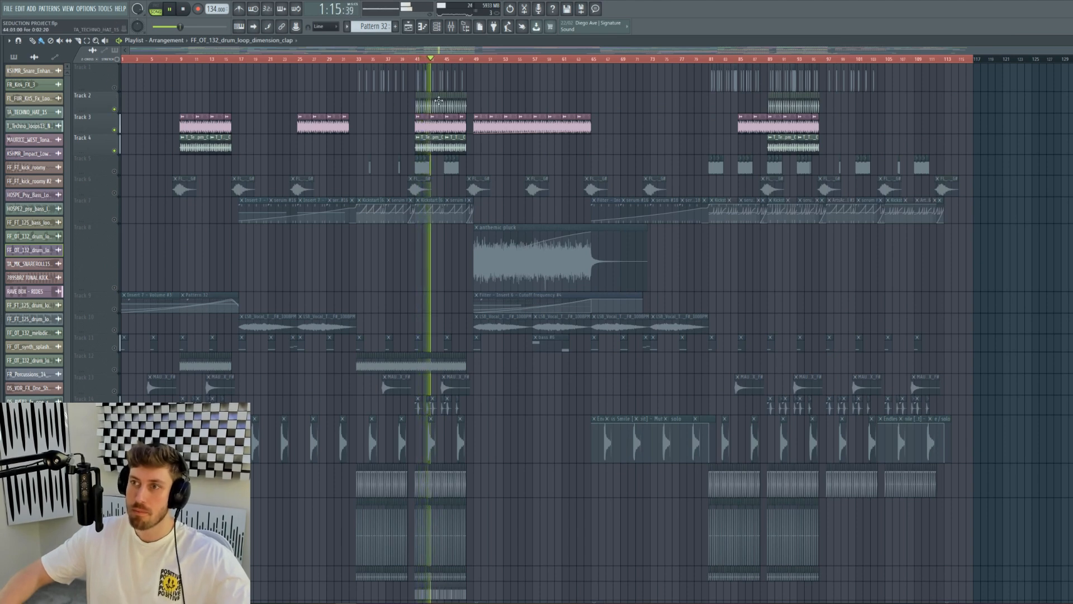
click(31, 112)
key(space)
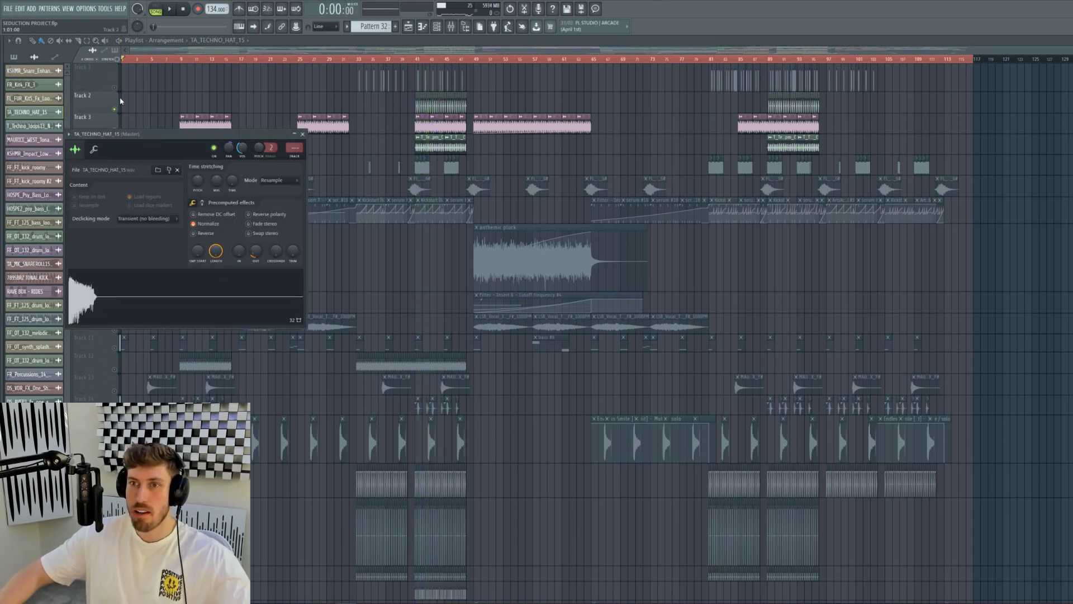
- Solo Track 1 and audition its short chopped clips from bar 41
right_click(114, 88)
click(421, 59)
key(space)
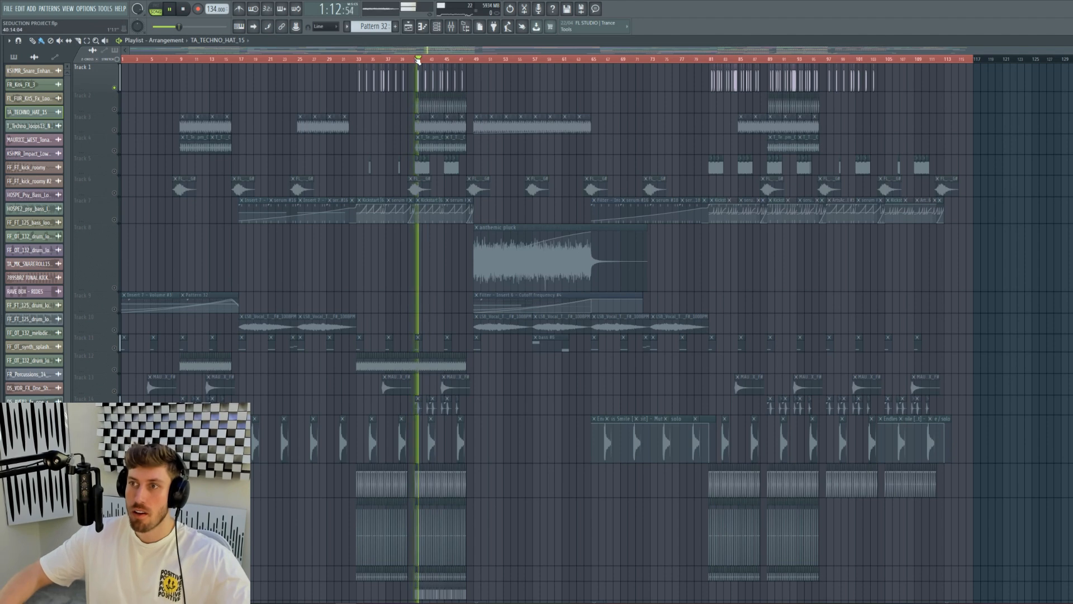
key(space)
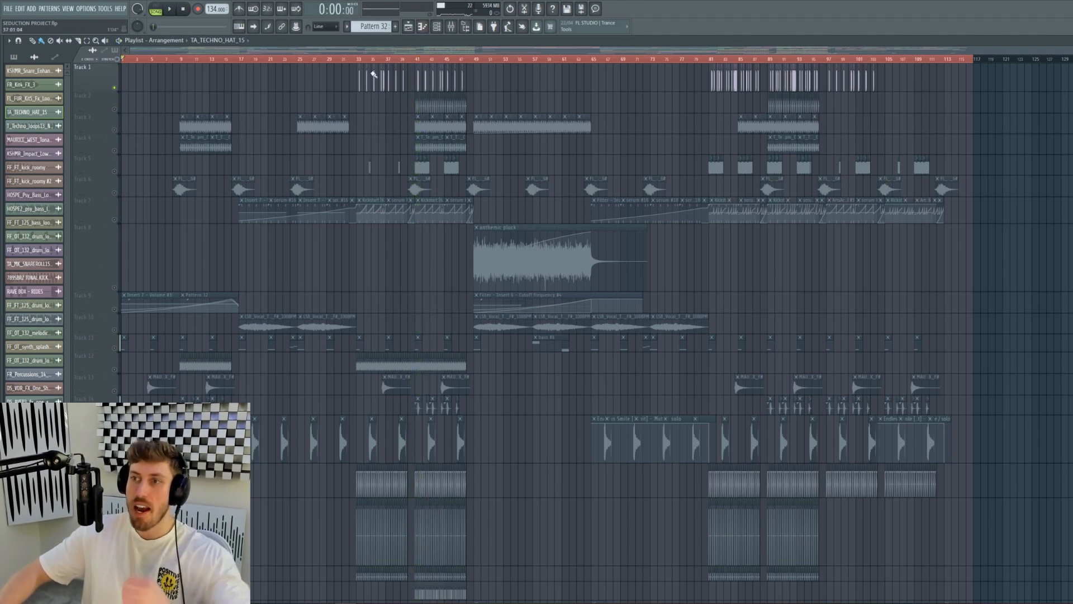
- Audition Tracks 7 and 1 together from bar 33 and open the settings of Track 1's 533550_Hit Hard sample
right_click(116, 221)
click(361, 60)
click(114, 88)
key(space)
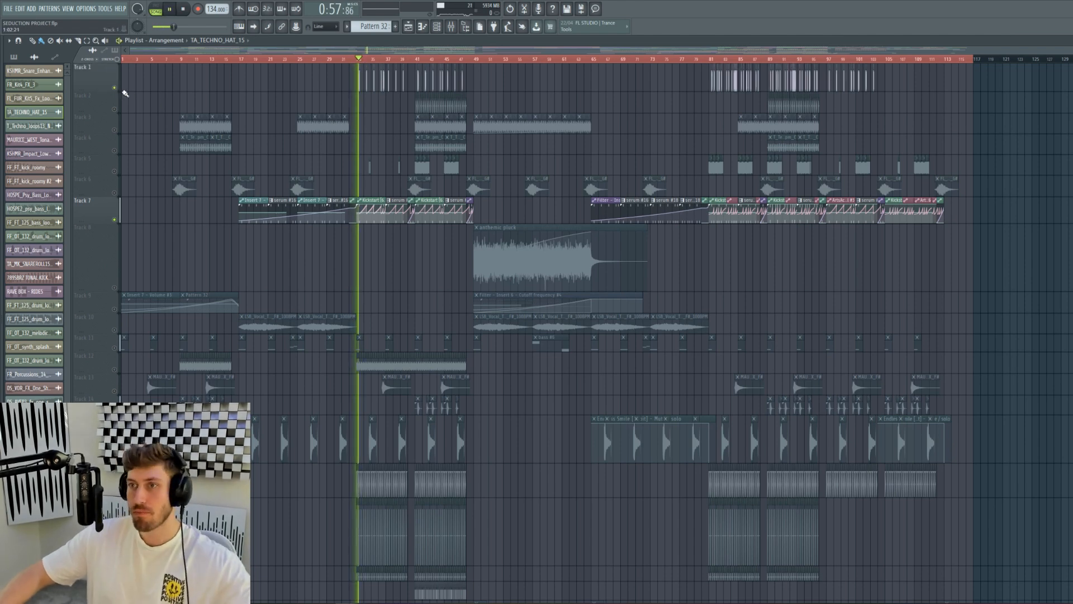
double_click(396, 83)
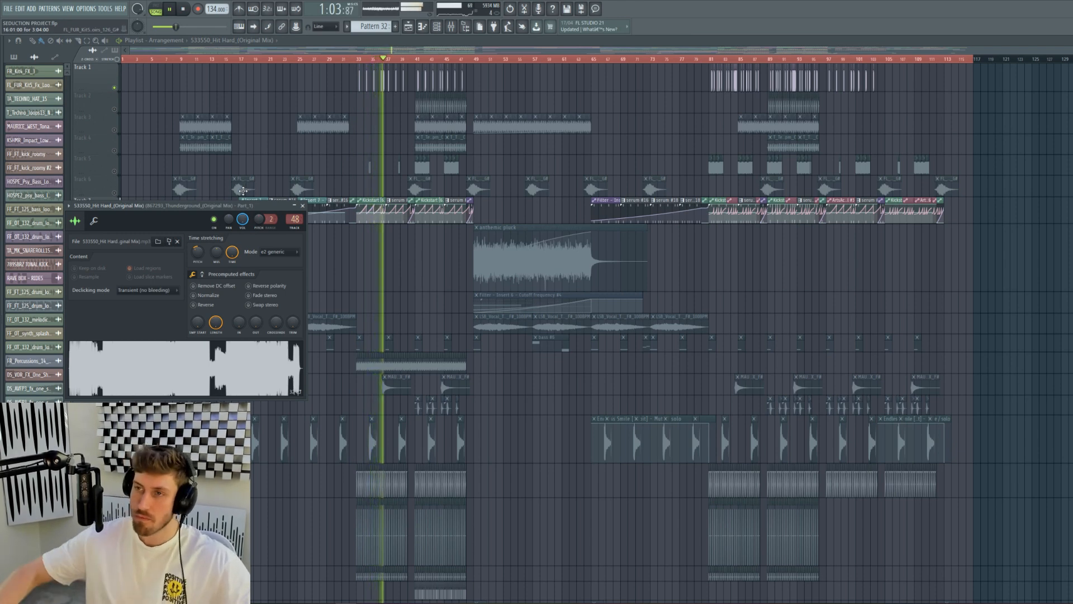
key(ctrl+z)
key(space)
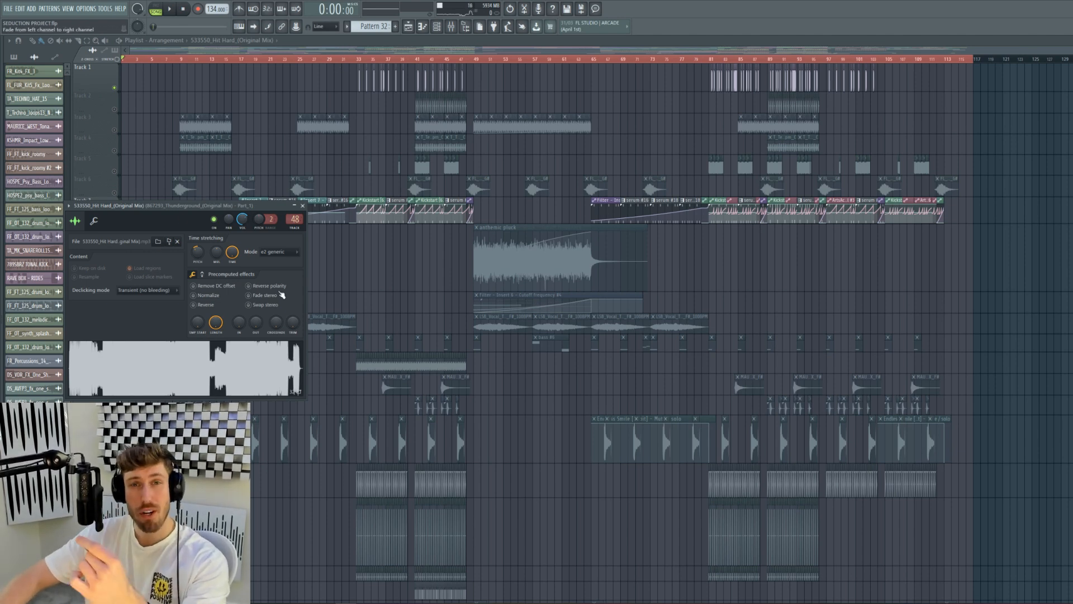
- Solo Track 34 and open its synth layer #3 pattern in the piano roll
click(359, 60)
scroll(391, 380, down, 6)
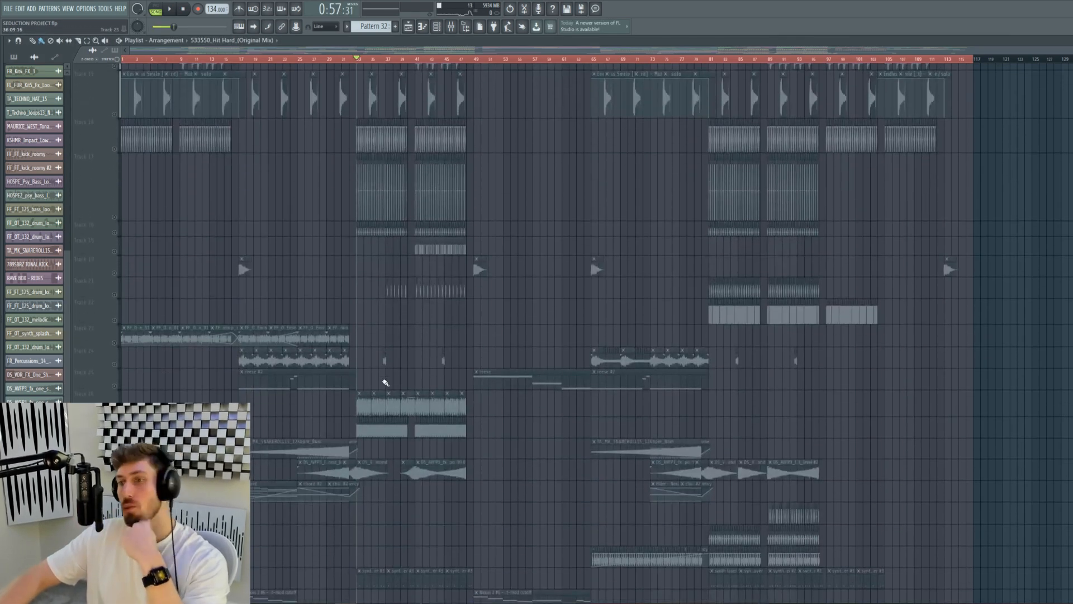
scroll(386, 382, down, 2)
scroll(429, 328, down, 3)
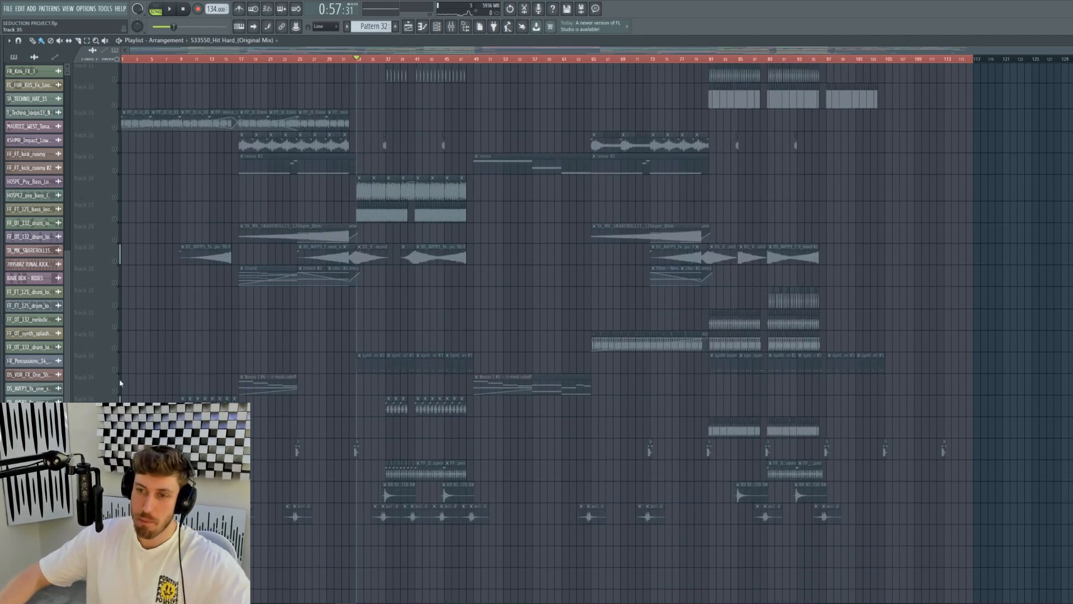
click(114, 371)
double_click(373, 365)
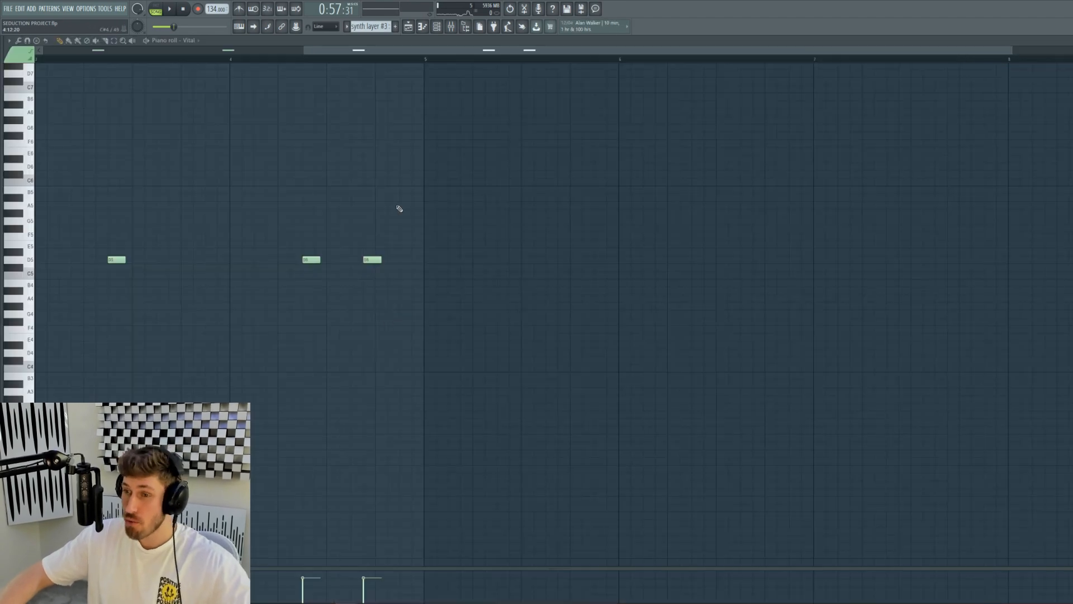
- Audition the synth layer #3 pattern on its own in pattern mode and open its Vital channel
click(437, 26)
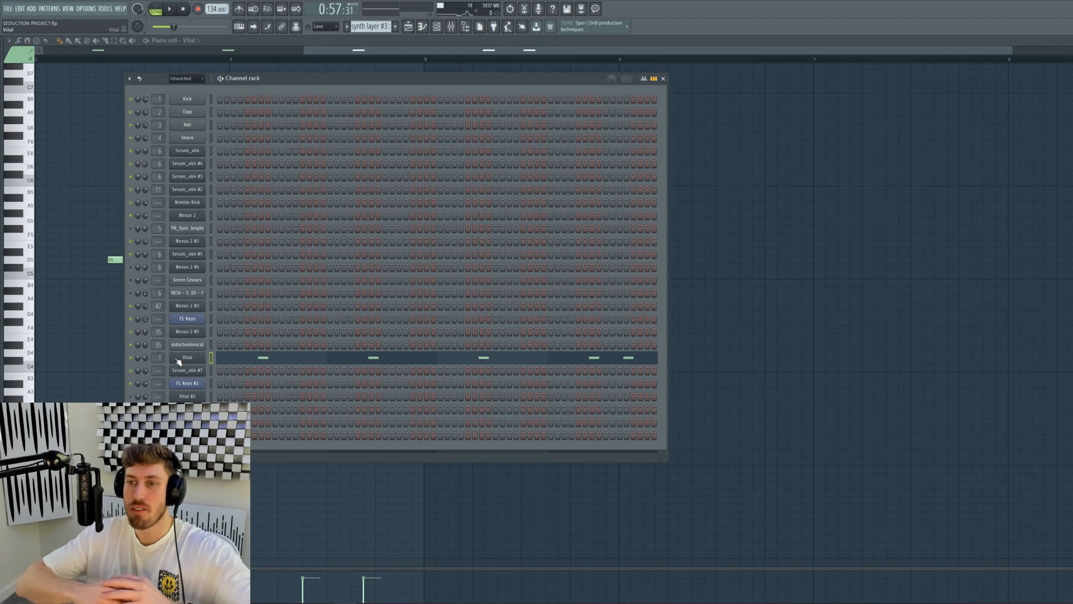
click(155, 7)
key(space)
click(202, 360)
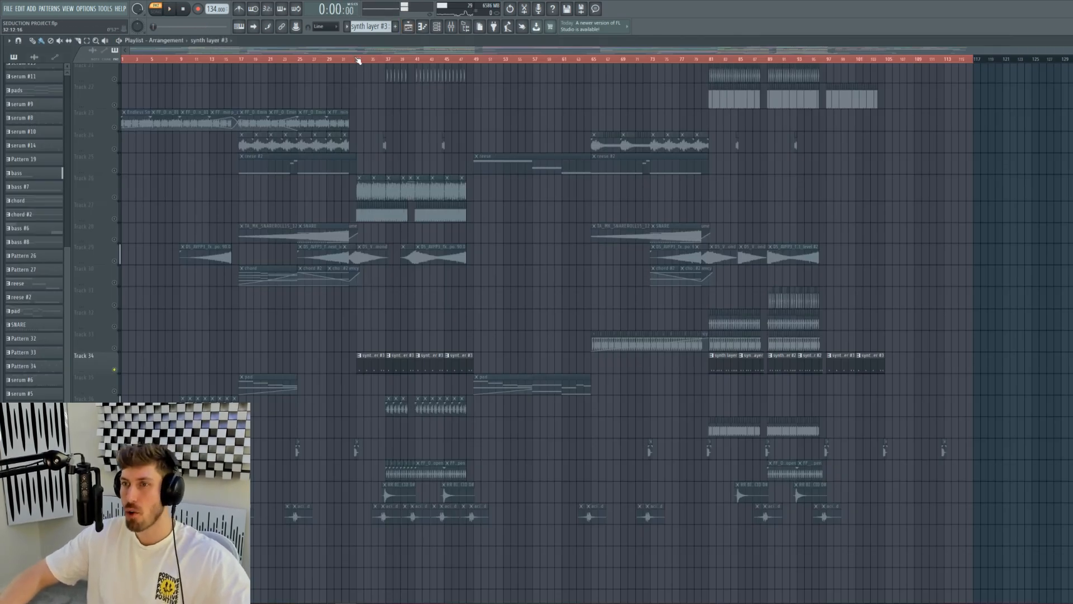
- Enable Track 7's main Serum layer and play the arrangement from bar 33
click(358, 60)
scroll(308, 380, up, 6)
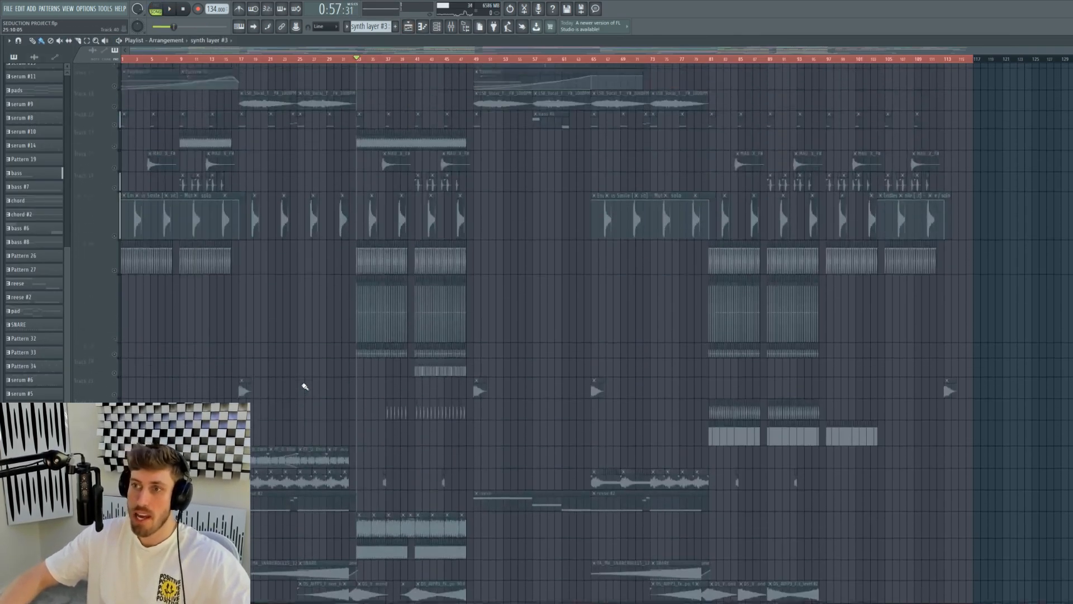
scroll(305, 386, up, 5)
click(115, 218)
key(space)
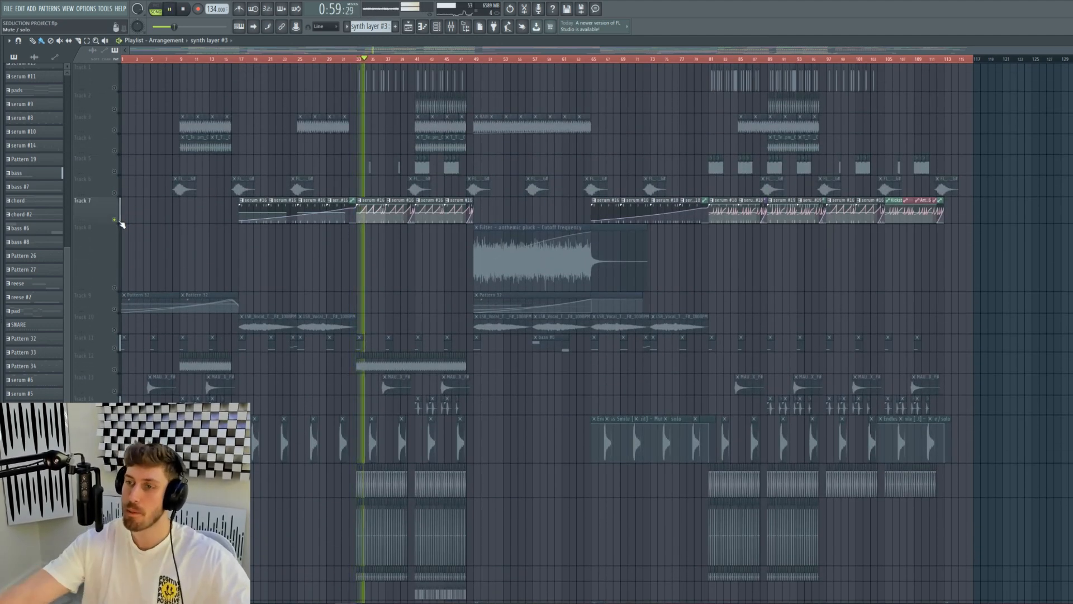
- Stop playback, unmute all playlist tracks and look over the full arrangement
scroll(184, 318, down, 8)
scroll(115, 393, down, 4)
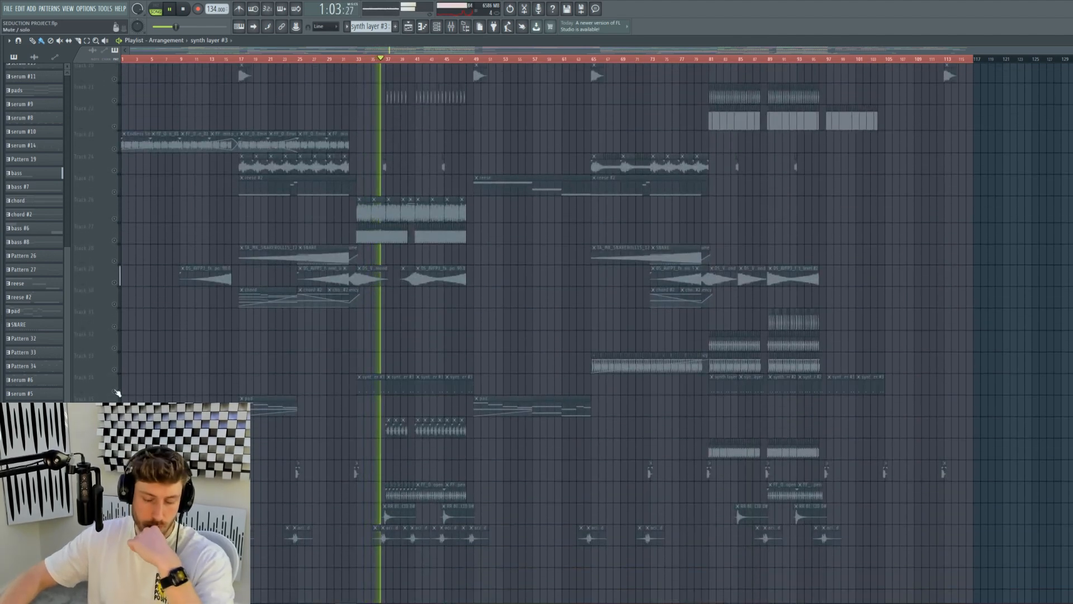
click(183, 10)
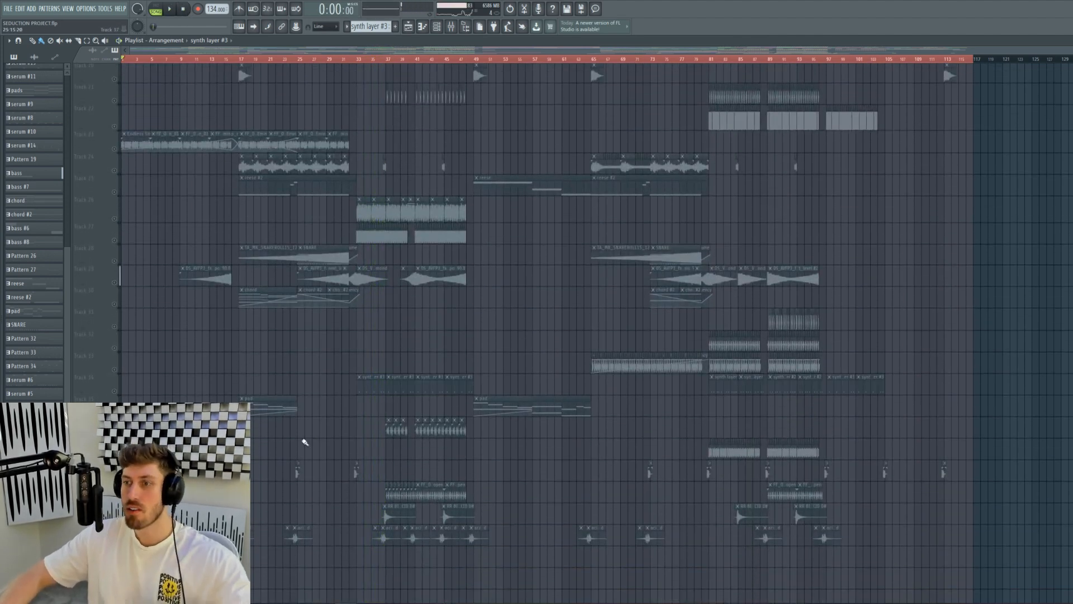
scroll(154, 247, up, 3)
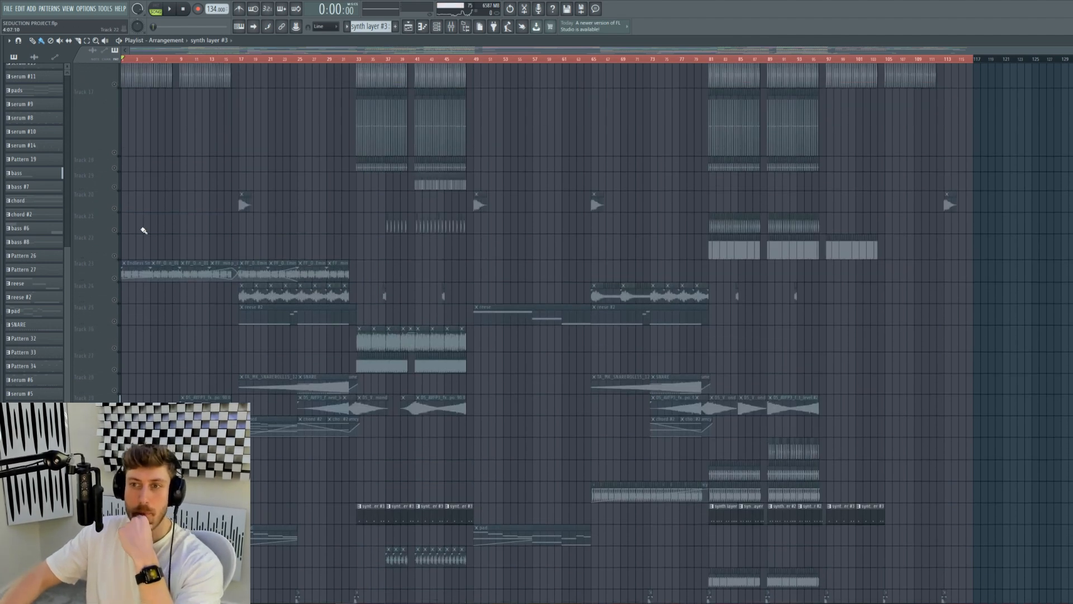
right_click(115, 188)
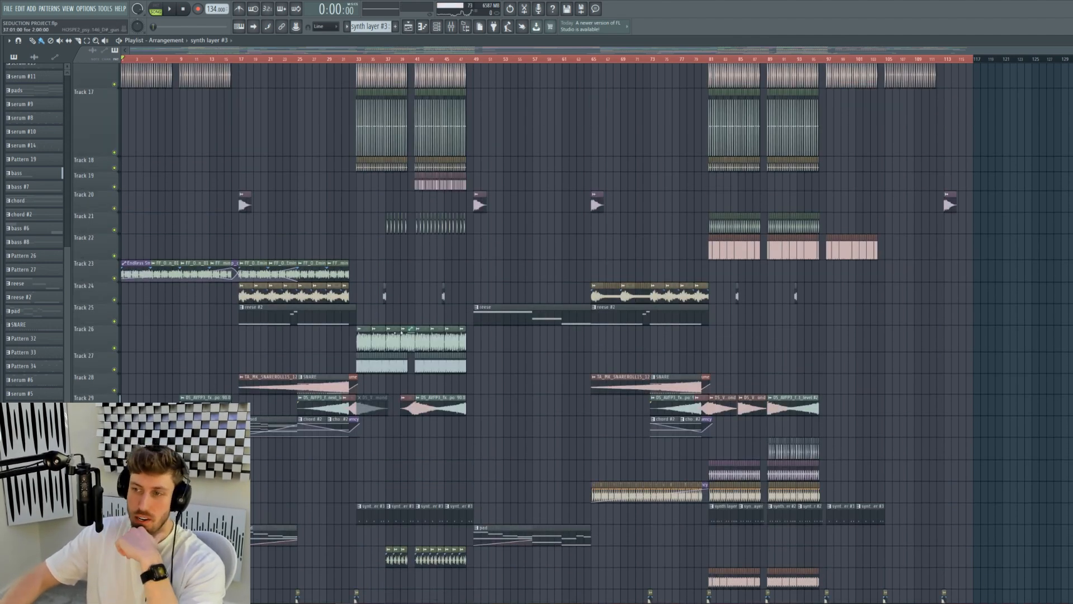
scroll(452, 562, up, 3)
scroll(451, 562, down, 7)
scroll(452, 562, up, 10)
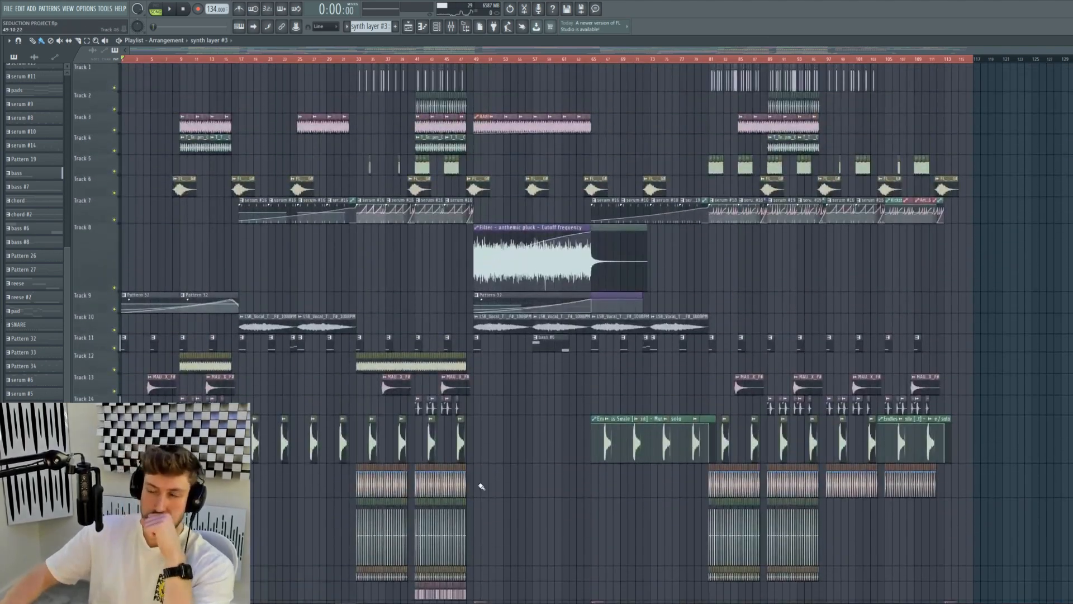
- Trim the end of Track 8's anthemic pluck clip back to about bar 69
drag(130, 50, 485, 80)
click(330, 256)
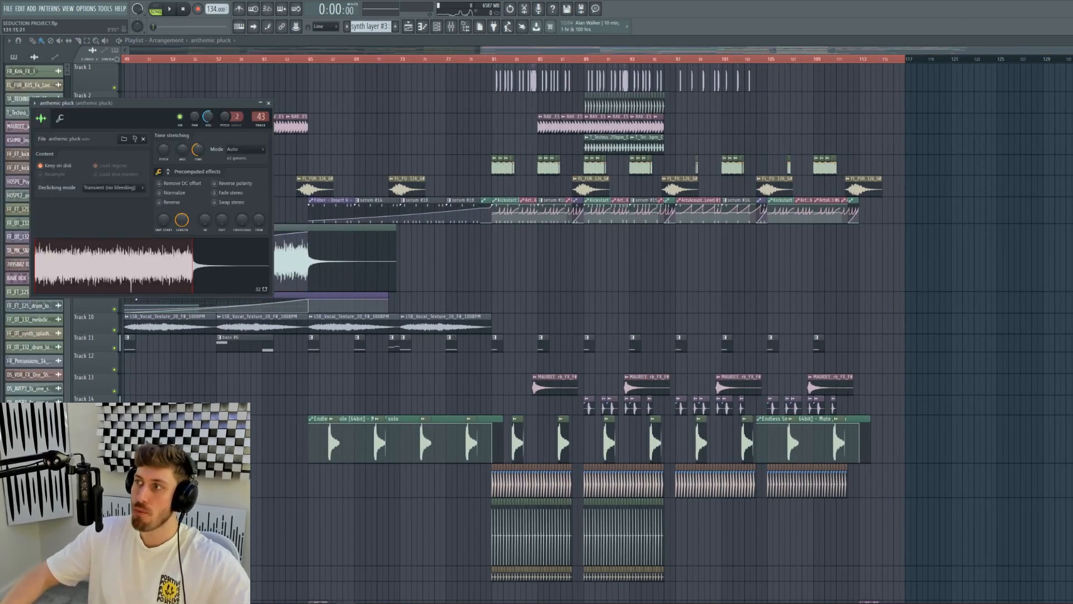
drag(1067, 50, 754, 51)
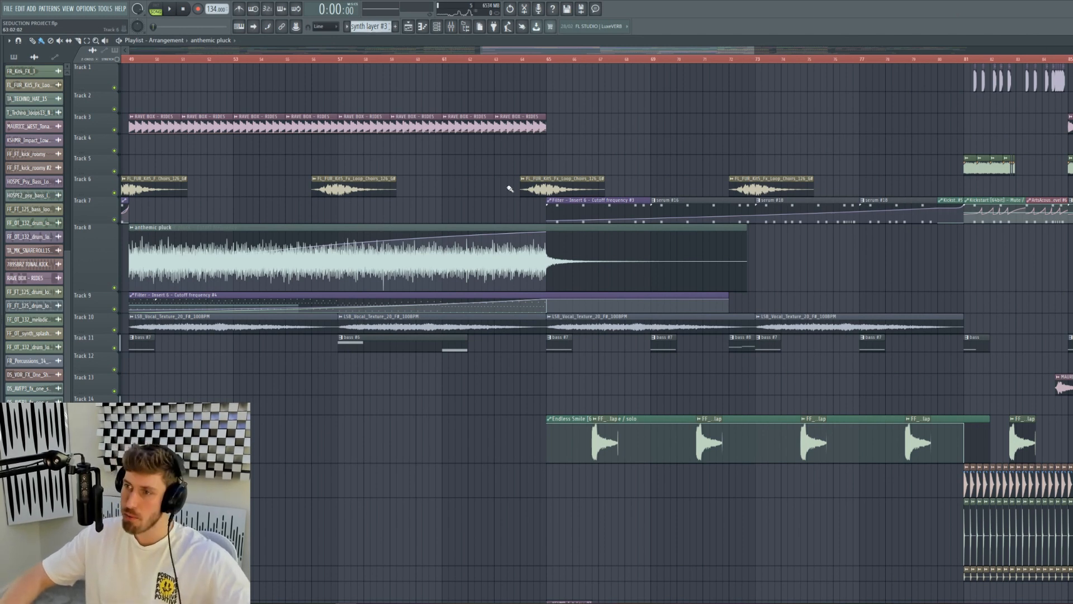
drag(743, 242, 655, 243)
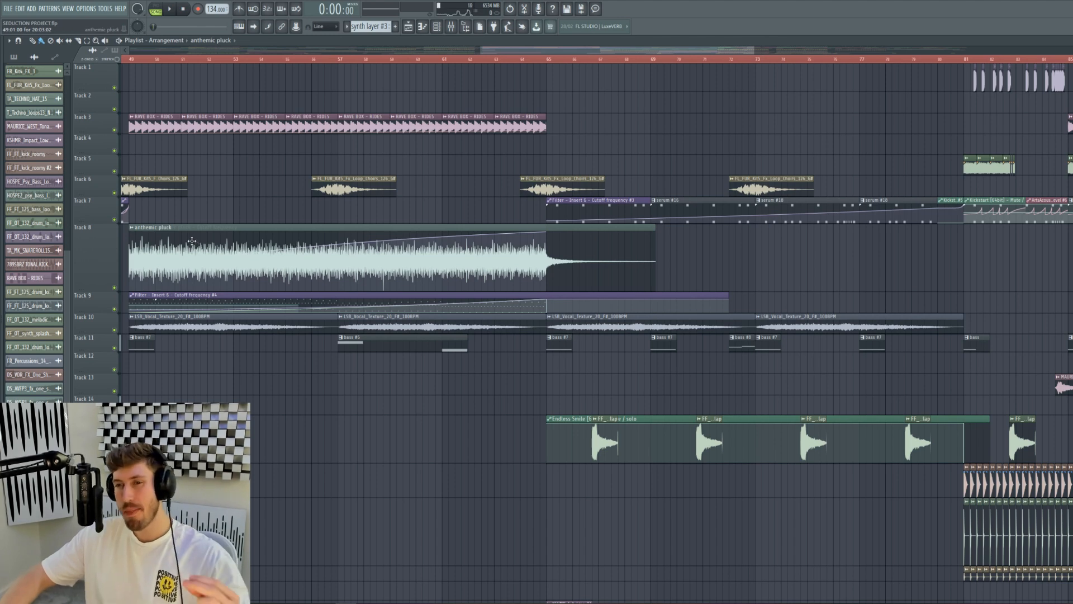
- Solo Track 8, set the time selection to bars 49 to 65 and play the anthemic pluck clip
right_click(115, 288)
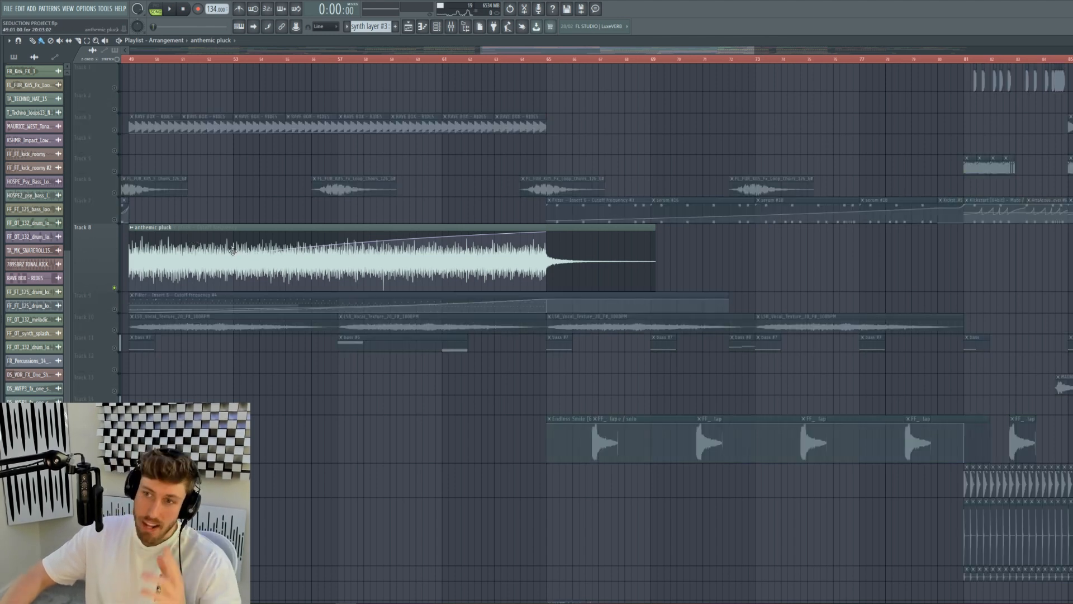
double_click(330, 250)
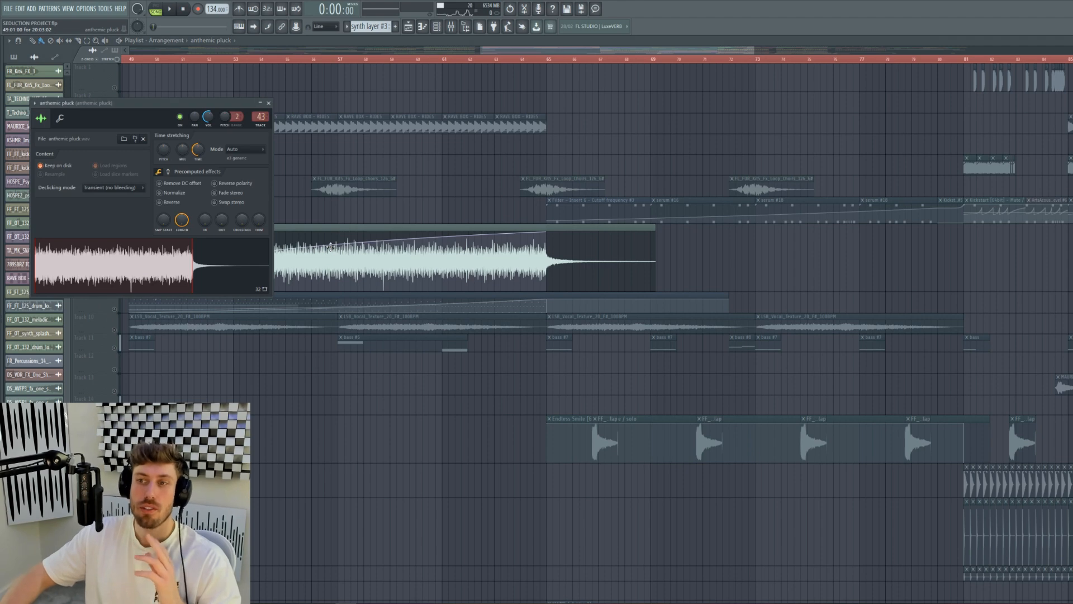
double_click(331, 247)
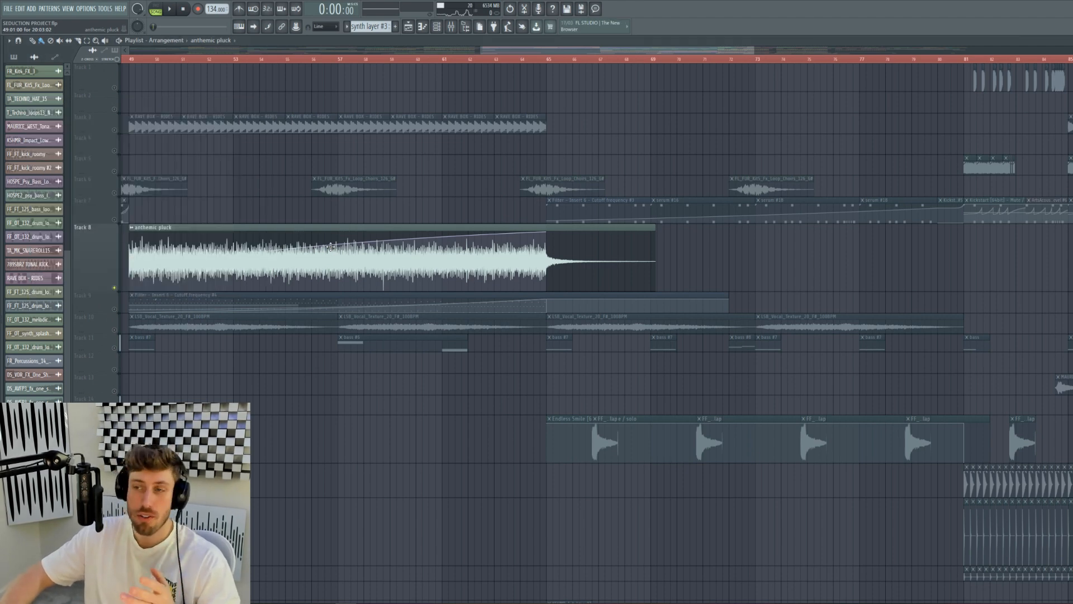
key(ctrl+a)
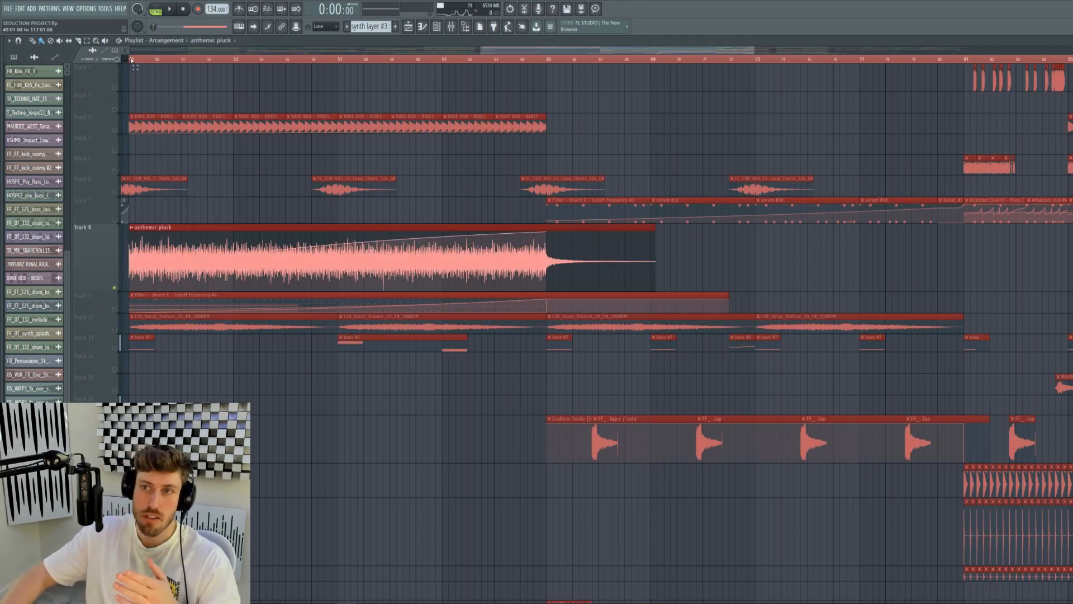
drag(1068, 62, 550, 73)
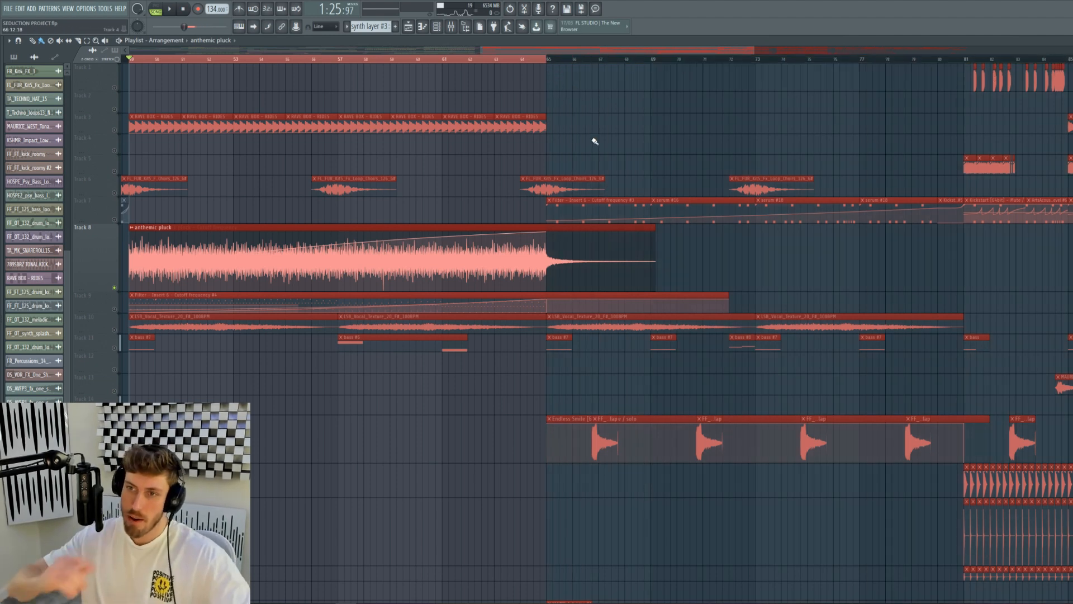
click(627, 150)
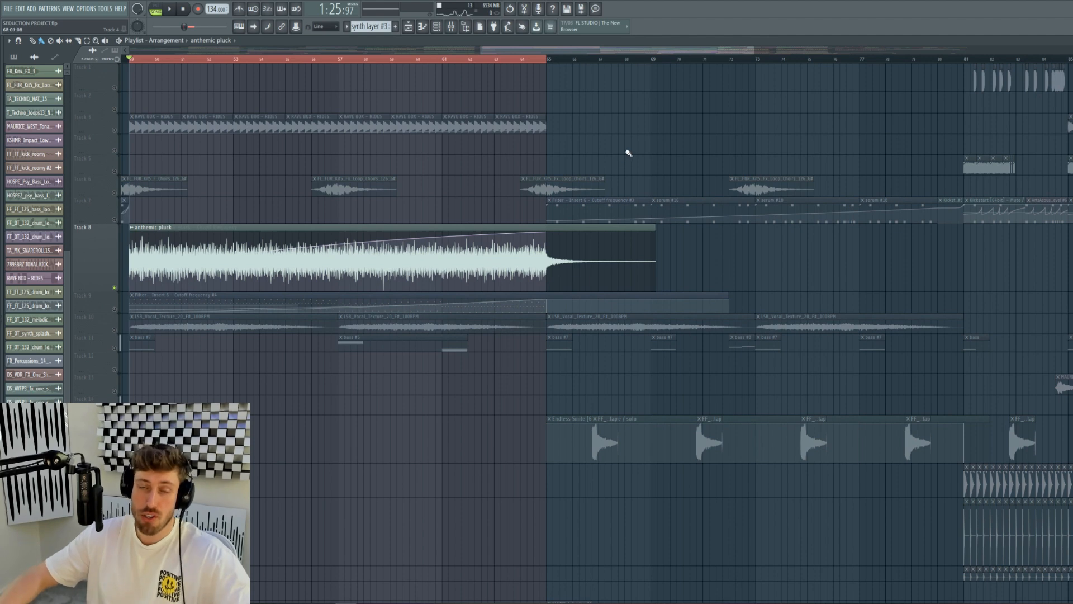
key(space)
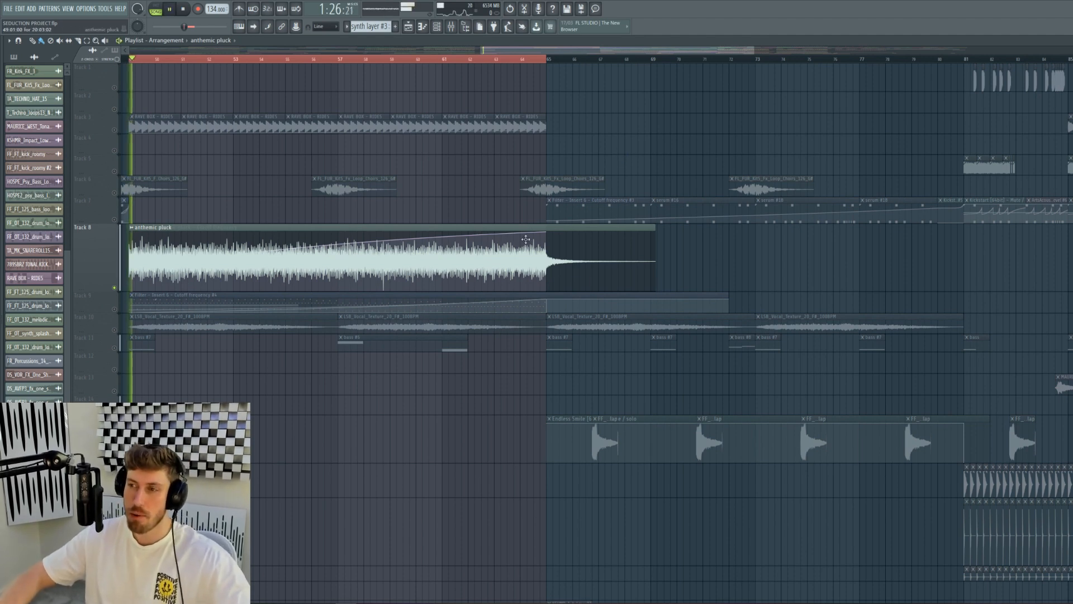
- Inspect the anthemic pluck's sampler settings and mixer insert effects during playback, and stop the audition
double_click(503, 257)
click(451, 27)
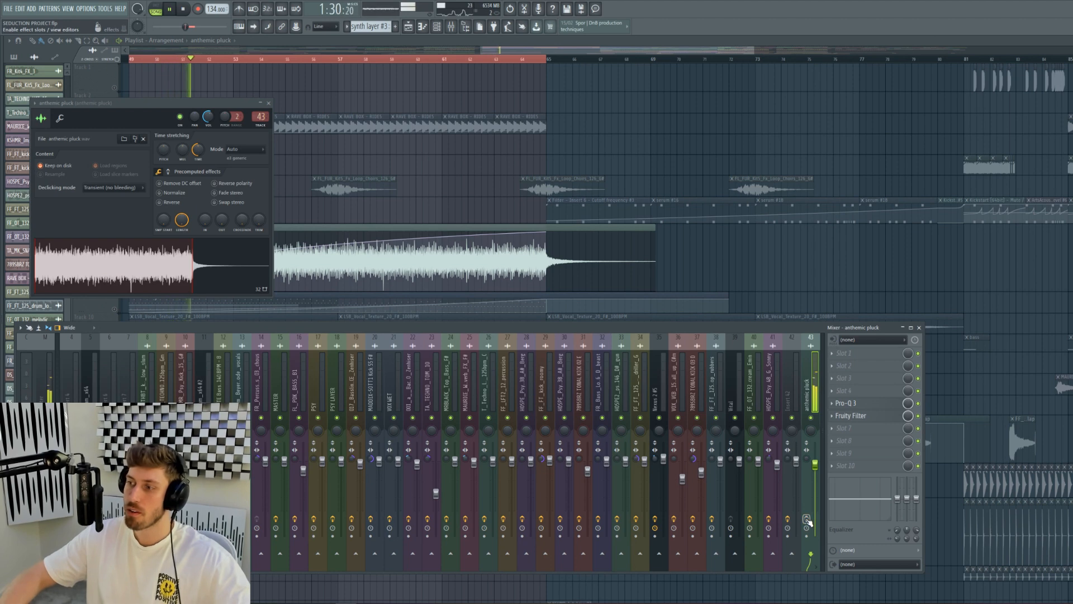
key(F9)
key(Escape)
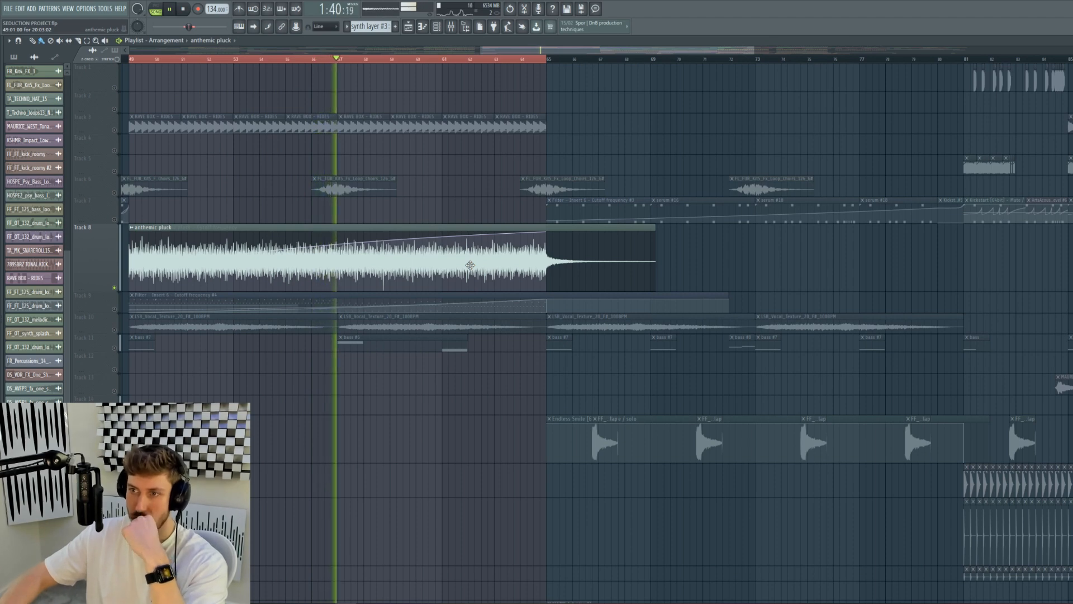
key(space)
- Solo Track 9 and open its Pattern 32 in the piano roll with all of its notes in view
right_click(115, 310)
click(243, 327)
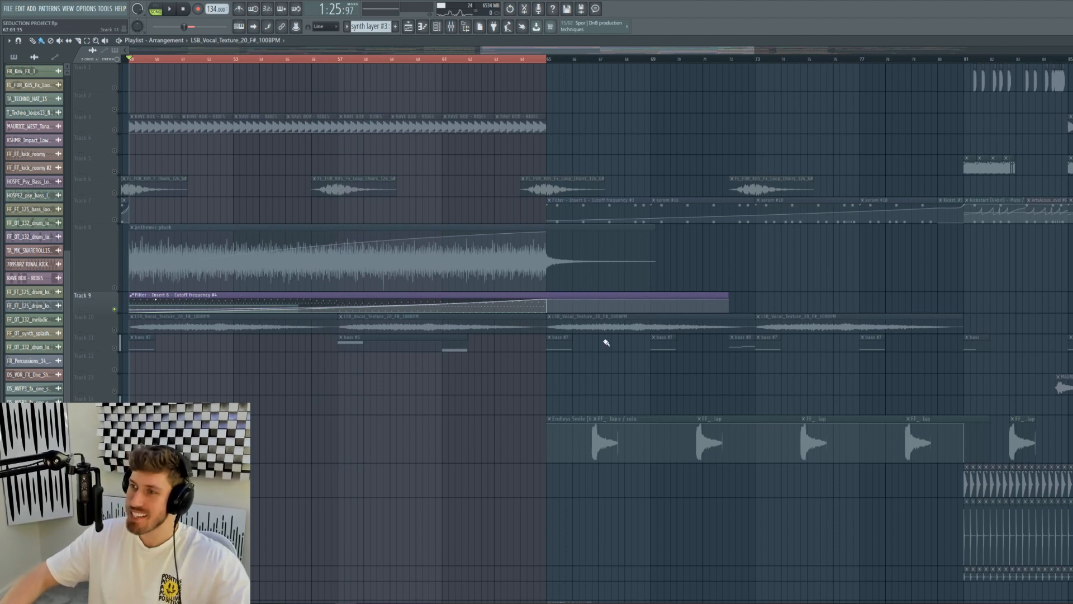
click(374, 309)
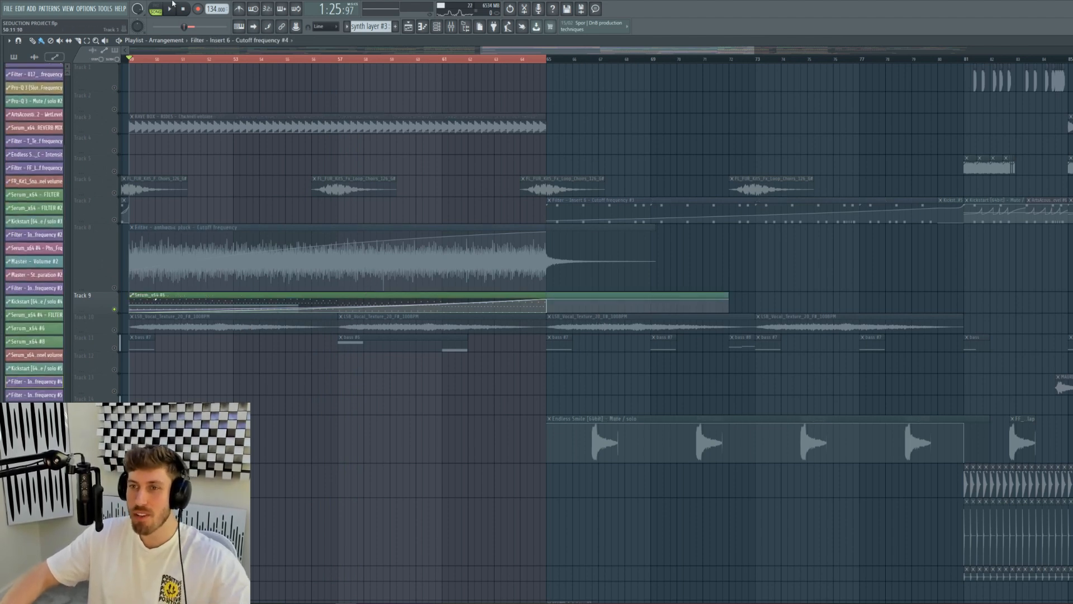
click(257, 295)
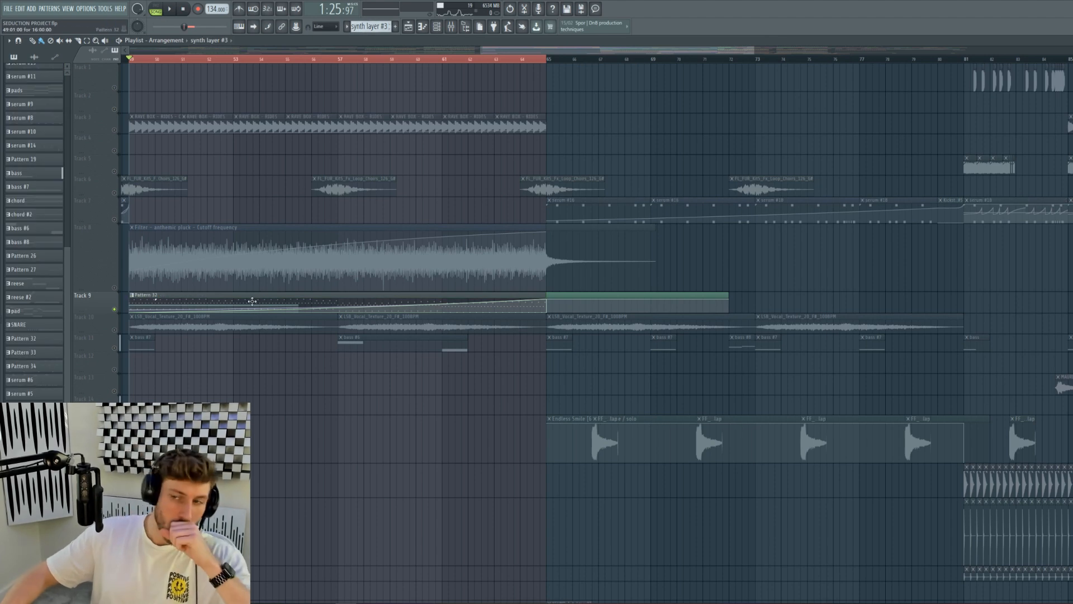
click(252, 301)
click(379, 304)
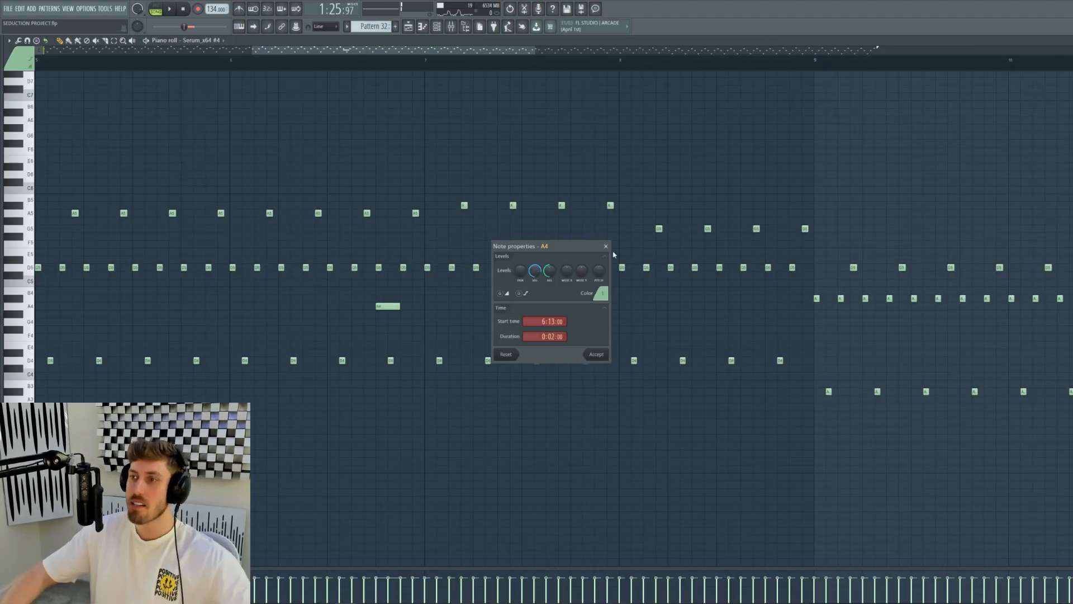
click(606, 246)
drag(320, 54, 111, 54)
drag(328, 51, 1068, 52)
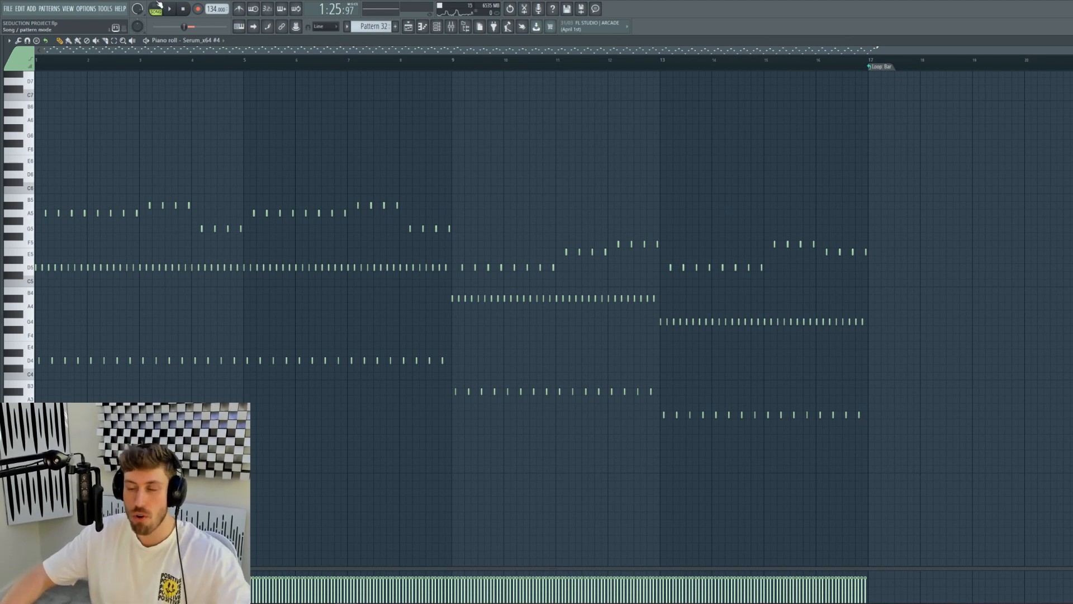
- Audition Pattern 32 in pattern mode, first from the start and again over bars 9 to 17
key(space)
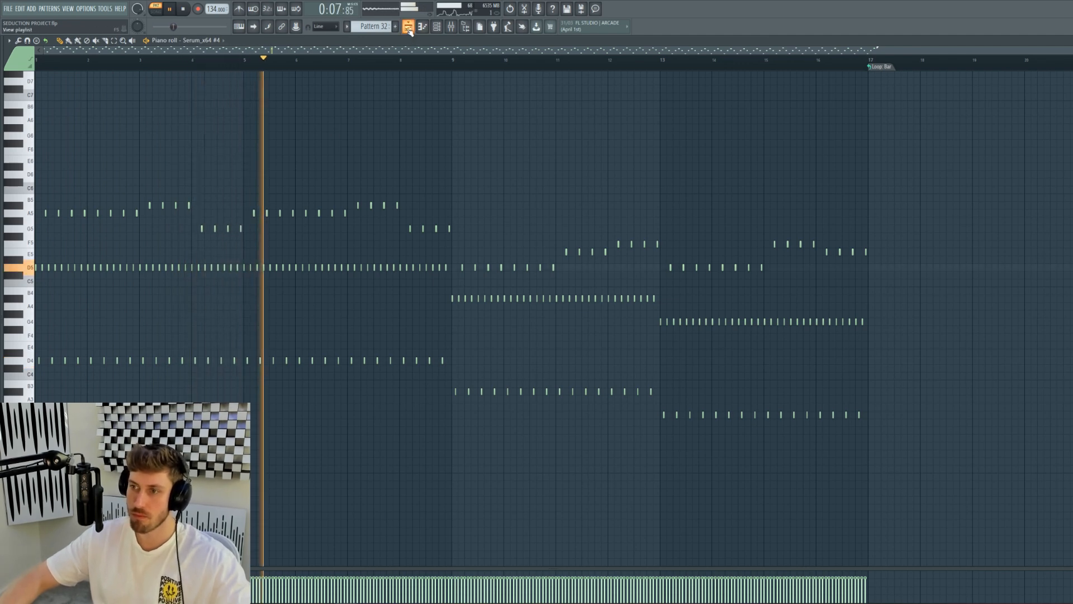
key(space)
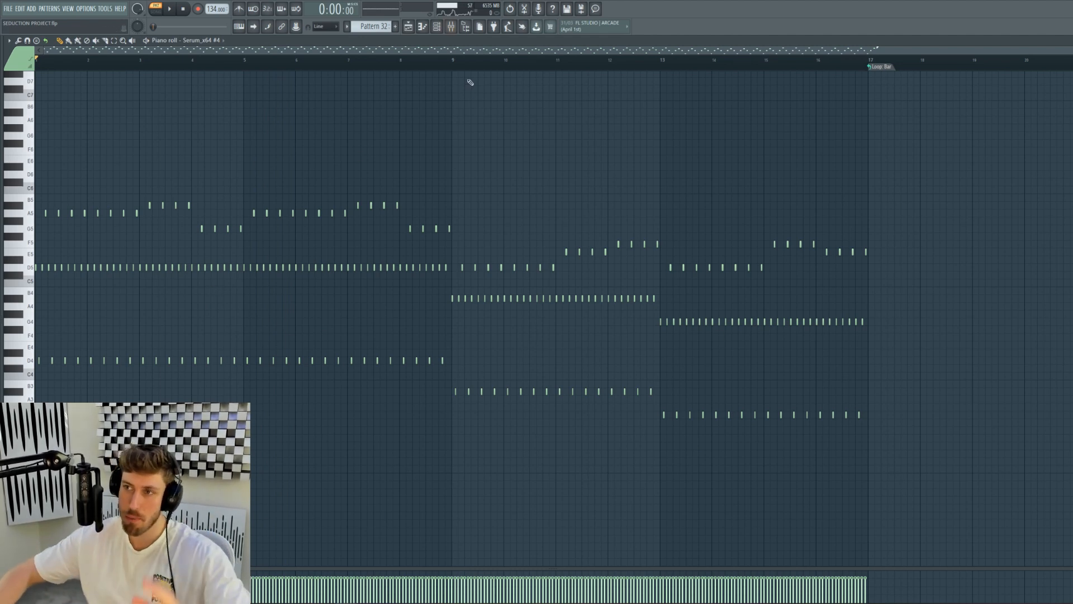
drag(456, 60, 871, 68)
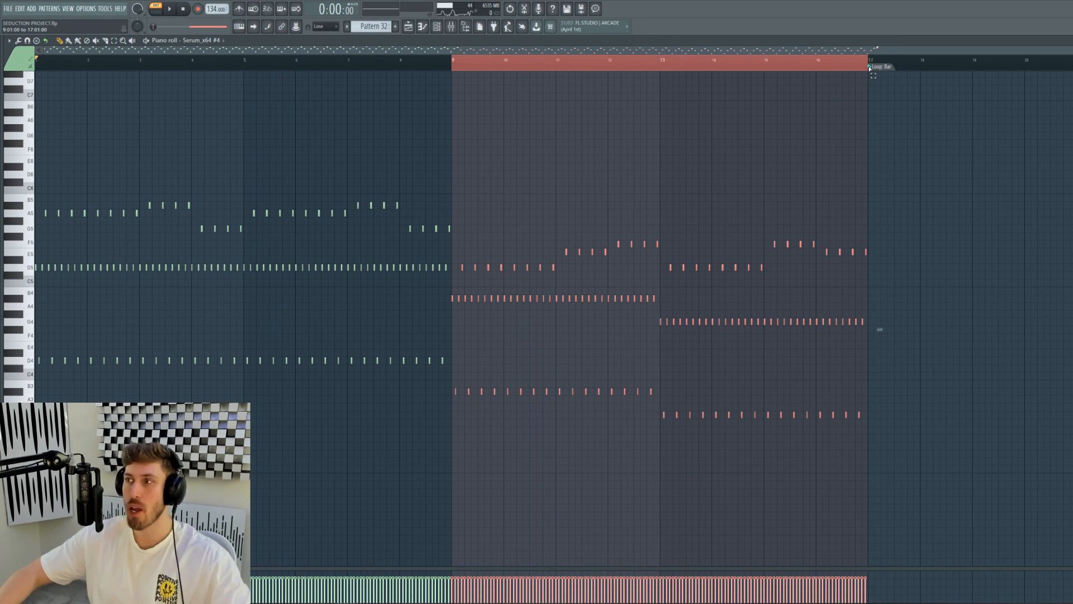
key(space)
ctrl+click(969, 269)
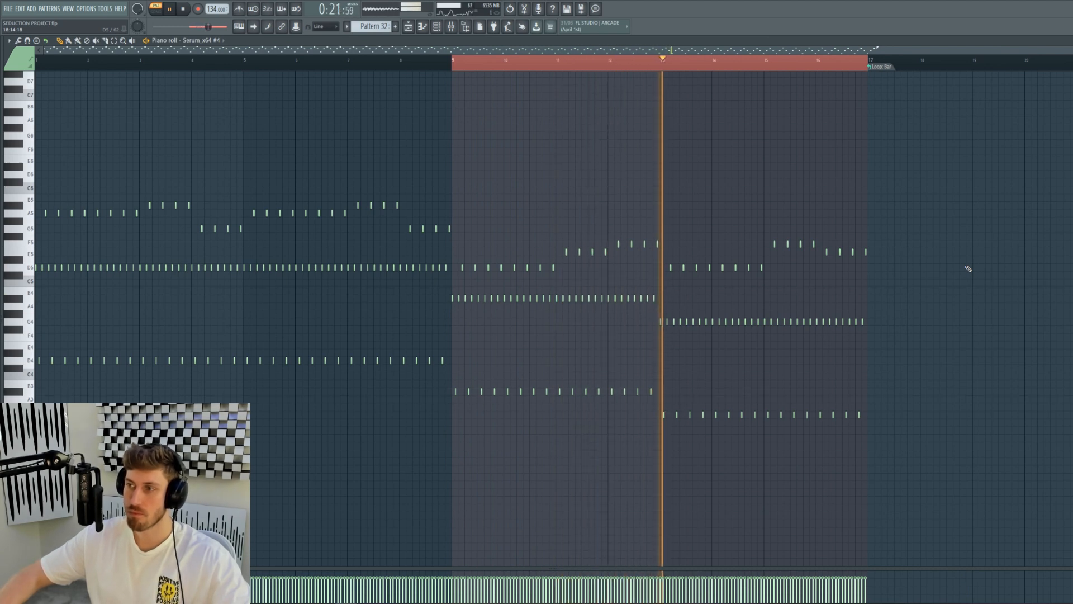
- Return to the playlist in song mode and enable Track 8 alongside Track 9
click(408, 26)
key(space)
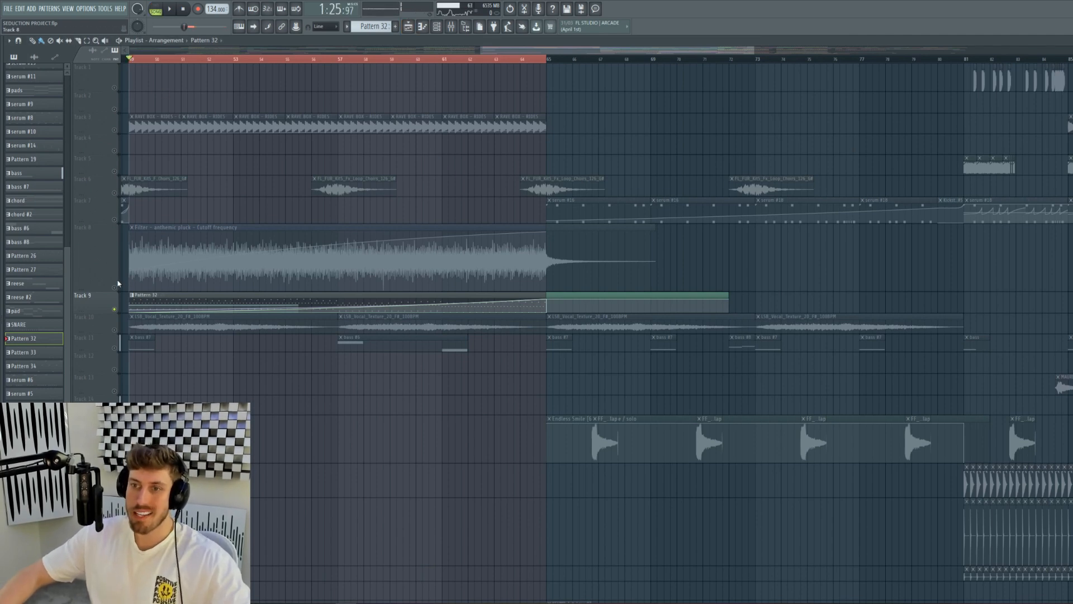
click(124, 282)
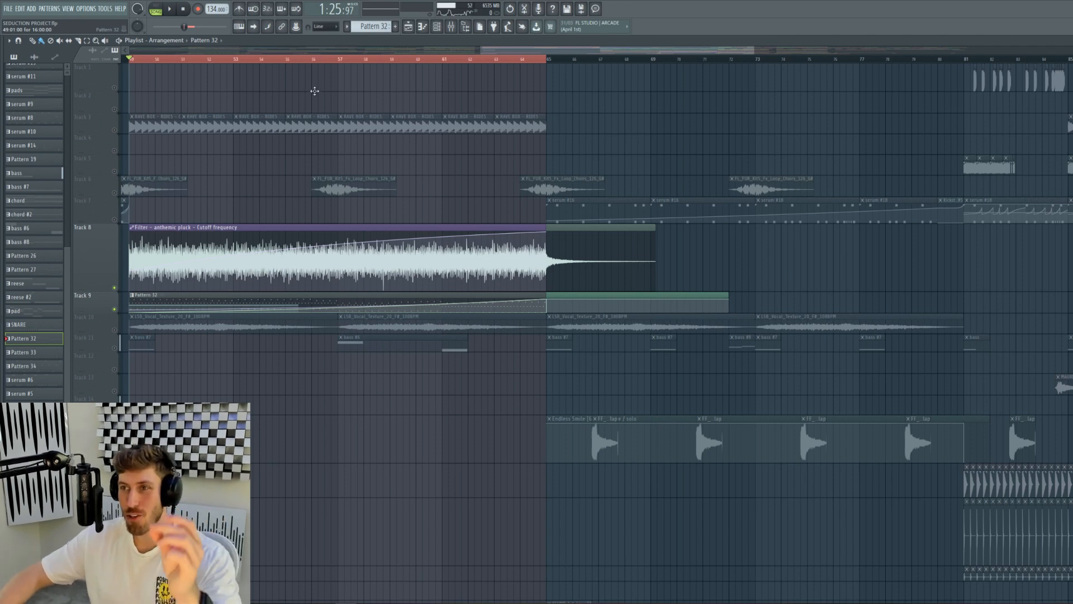
- Look at Pattern 32's Serum_x64 #4 plugin and audition the pluck layers of Tracks 8 and 9 from bar 57
click(438, 27)
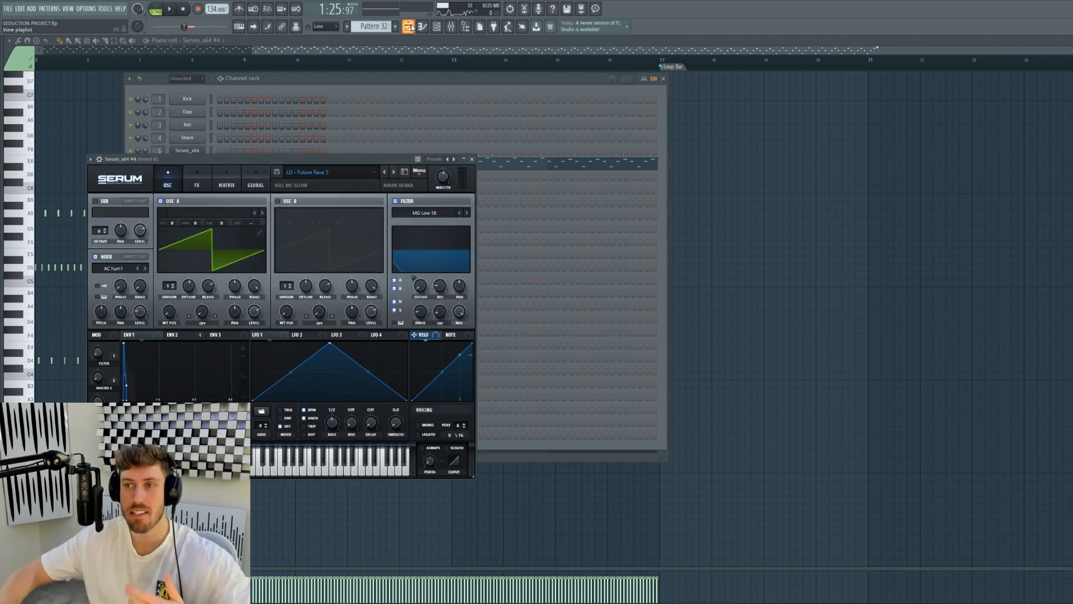
click(399, 27)
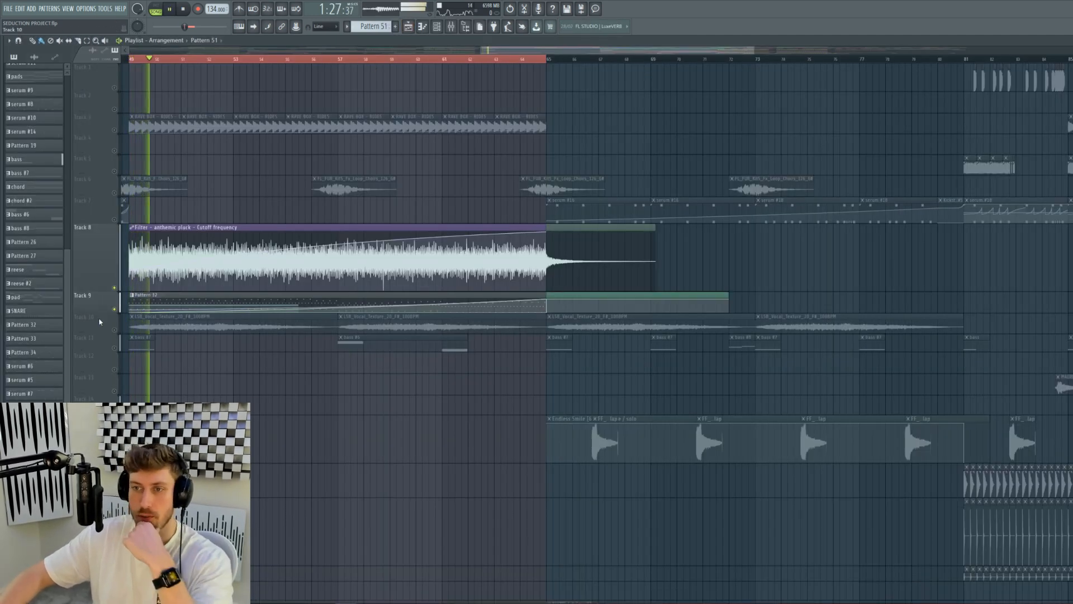
click(342, 58)
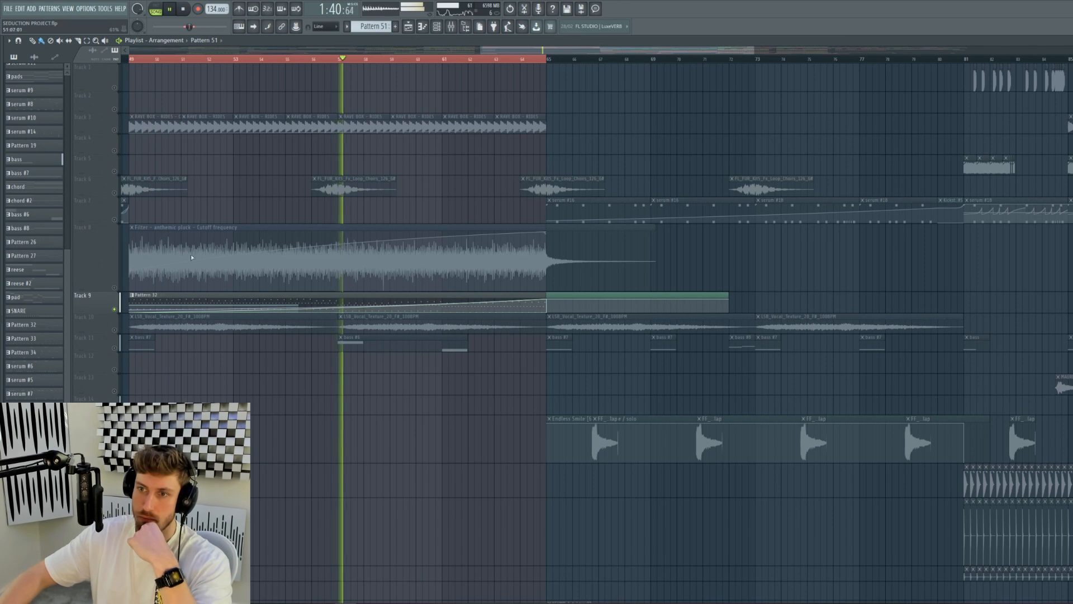
key(space)
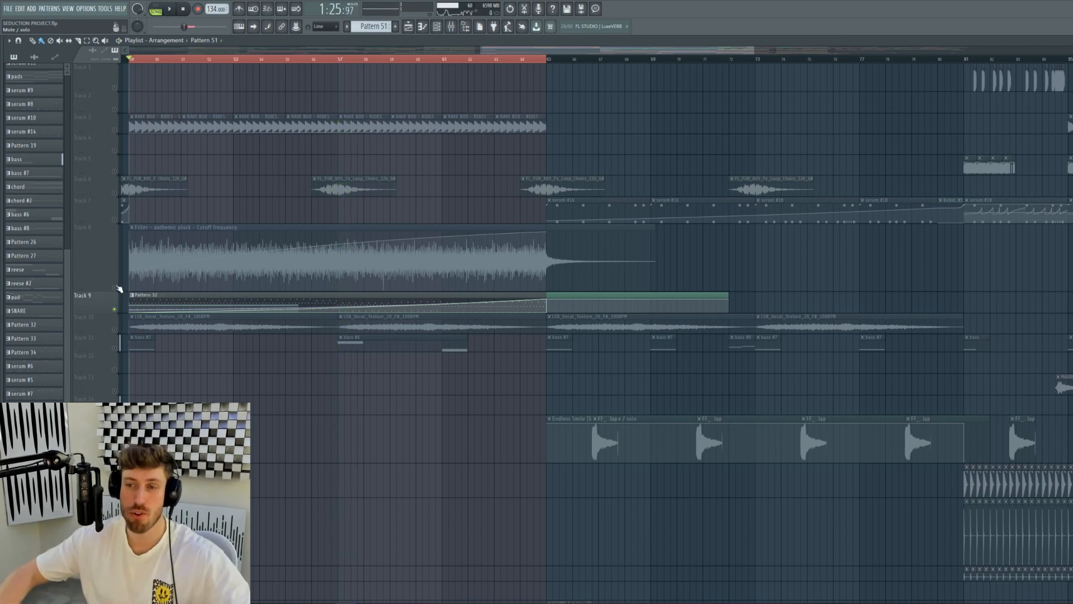
- Enable Track 8 again, clear the time selection and play Tracks 8 and 9 together through the breakdown
click(117, 284)
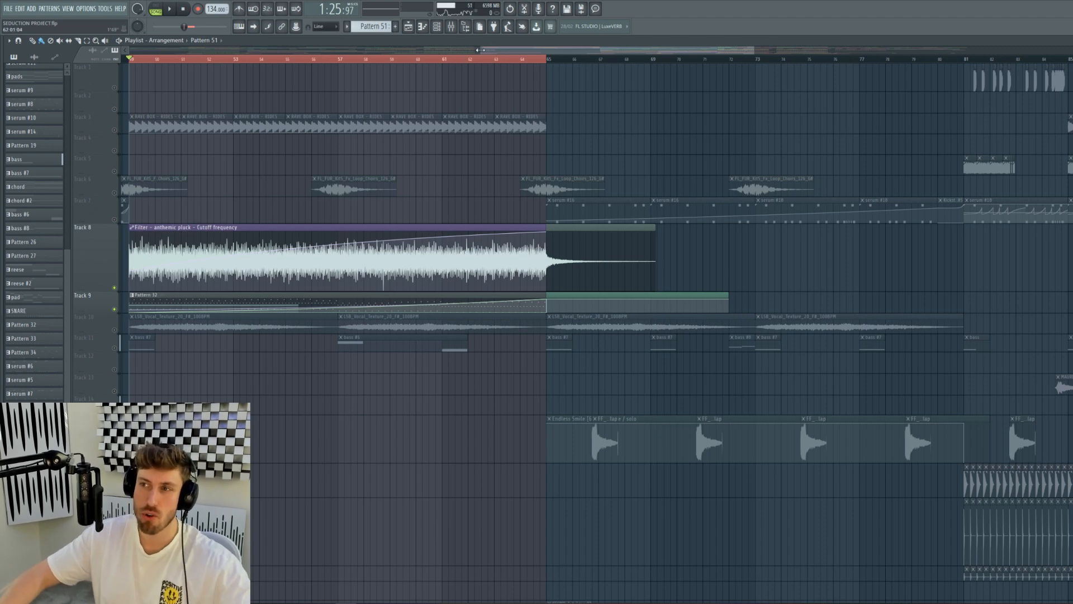
drag(480, 50, 429, 50)
key(space)
mouse_move(632, 60)
mouse_down()
mouse_move(386, 61)
mouse_move(634, 63)
mouse_up()
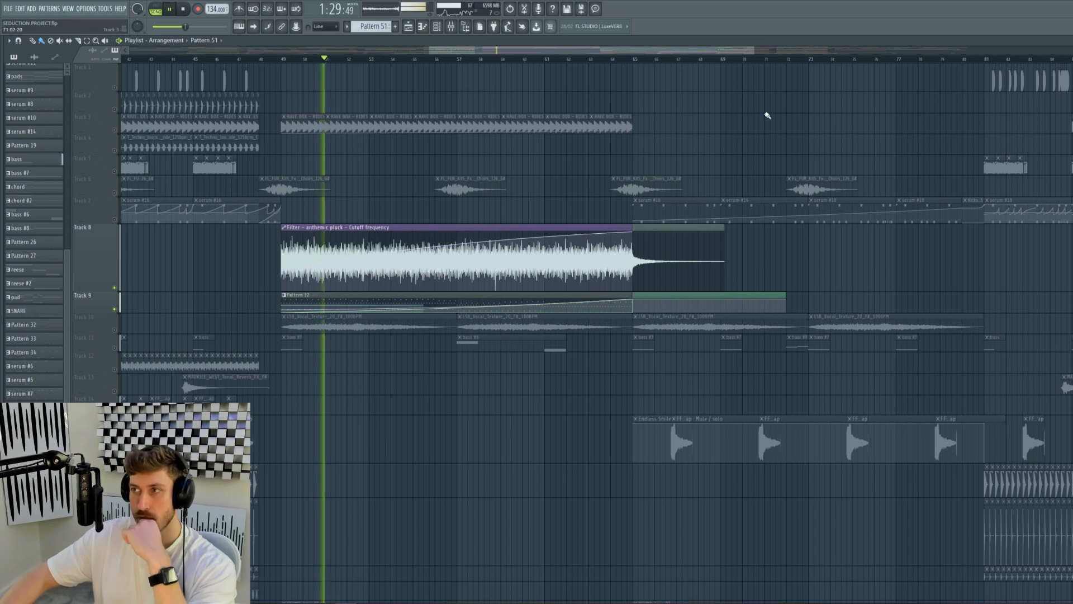
drag(753, 50, 881, 50)
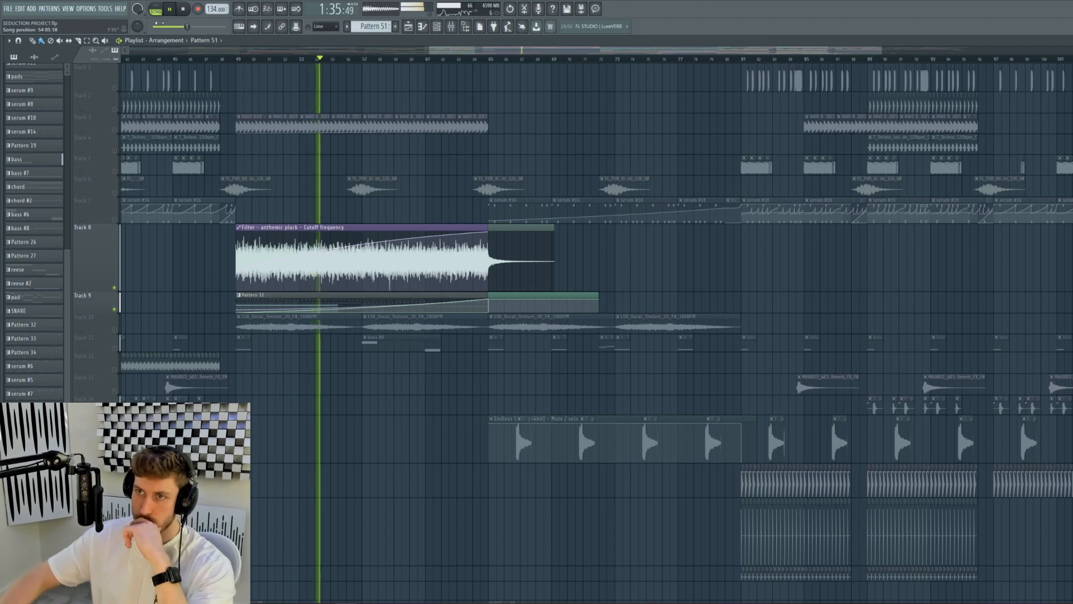
- Play Tracks 8 and 9 up to bar 65, pick Track 10's vocal texture clip and stop playback
click(240, 10)
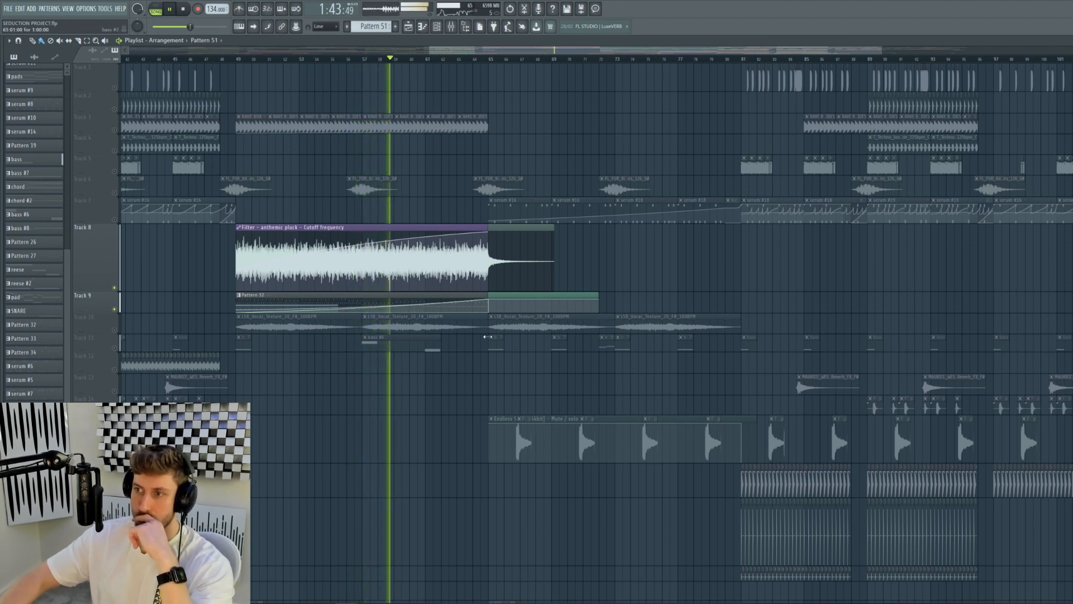
click(491, 322)
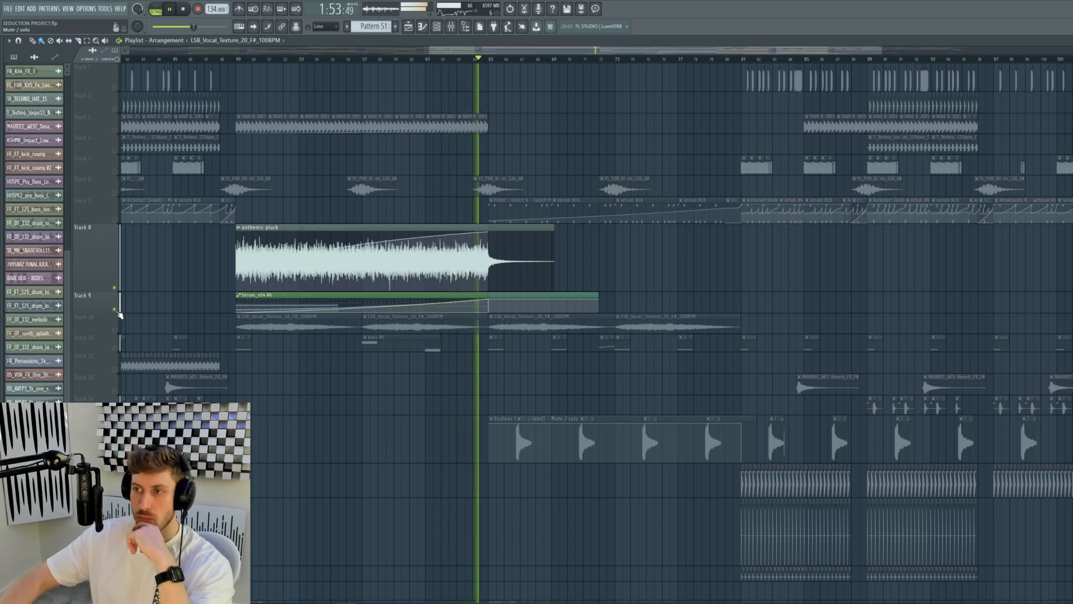
key(space)
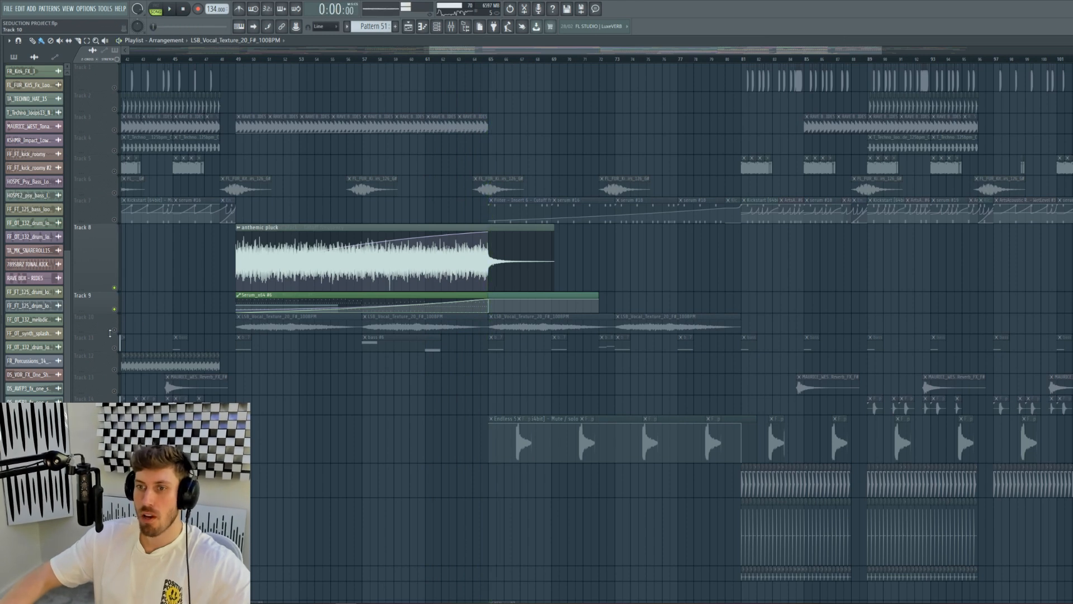
- Solo Track 10 and audition its LSB_Vocal_Texture_20_F#_100BPM clips from bar 49
right_click(114, 330)
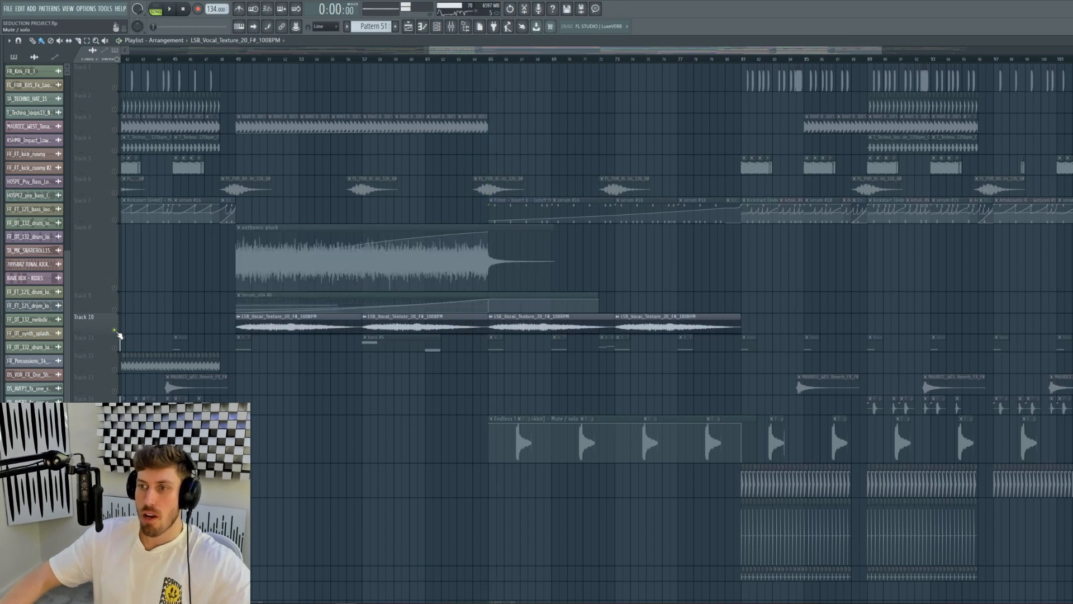
double_click(400, 322)
click(240, 60)
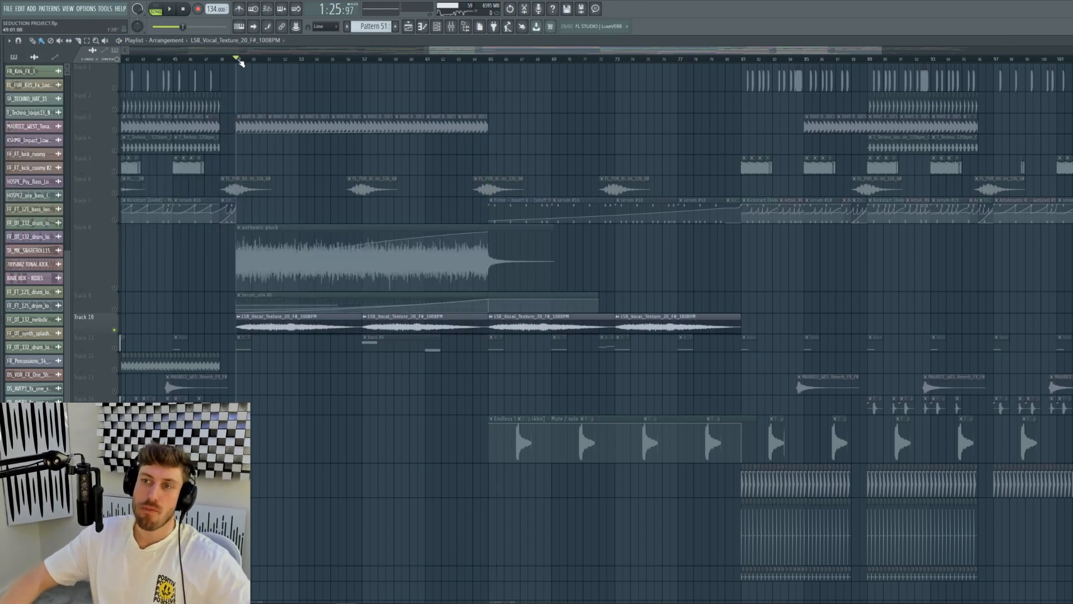
key(space)
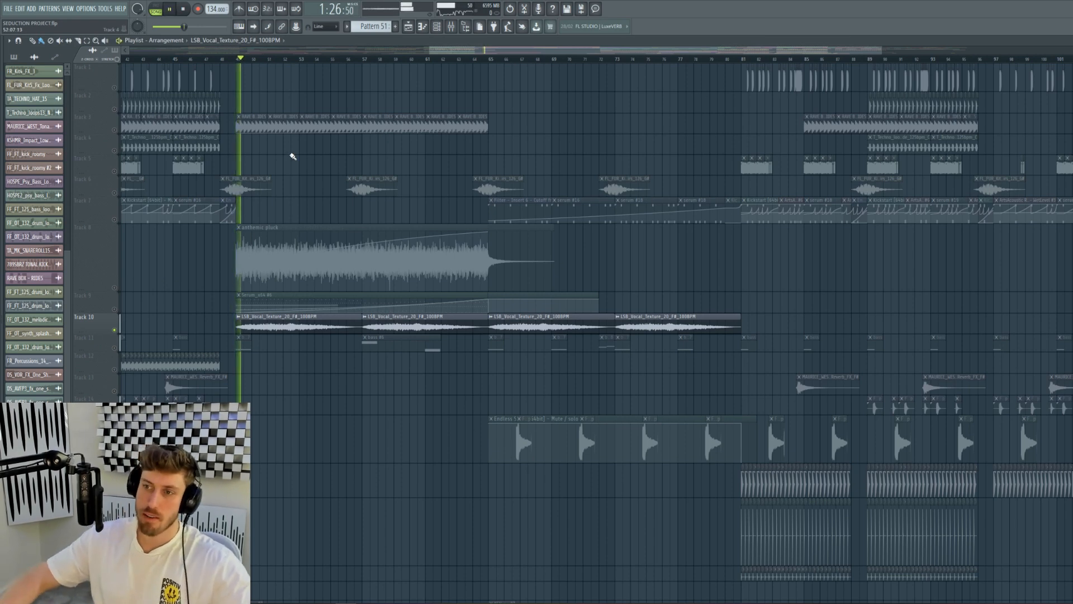
- Enable Track 8 alongside Track 10, audition both from bar 57 and pick the choir loop clip on the track above
click(115, 288)
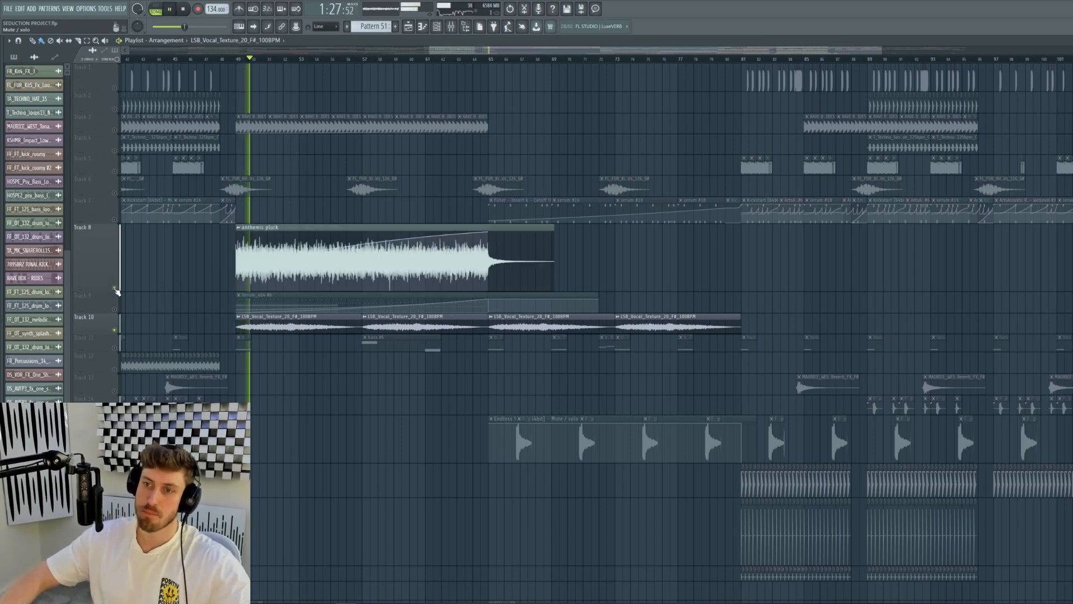
click(363, 59)
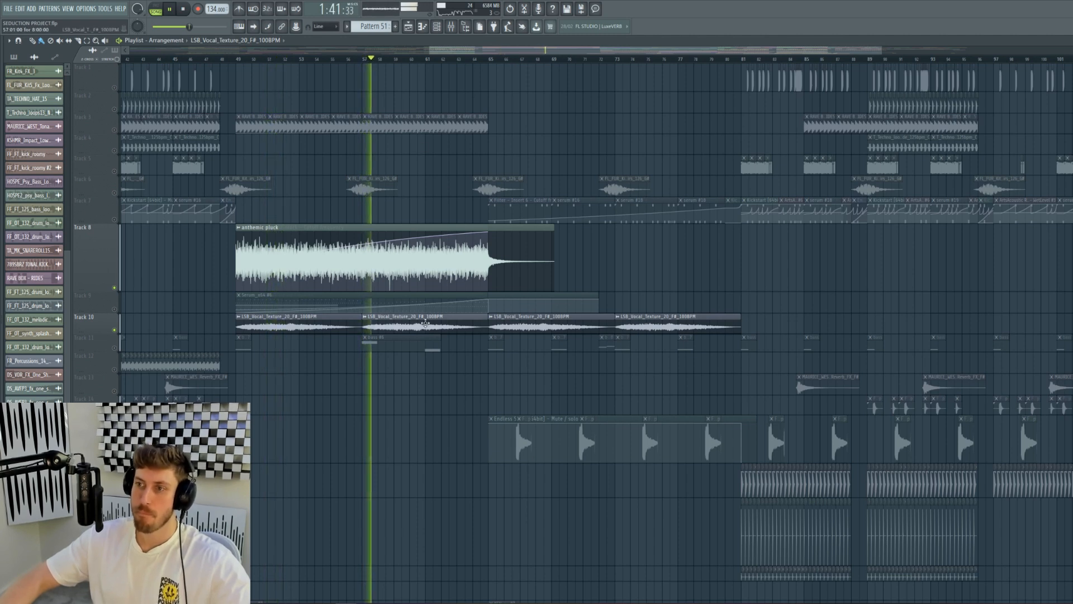
double_click(386, 324)
click(380, 188)
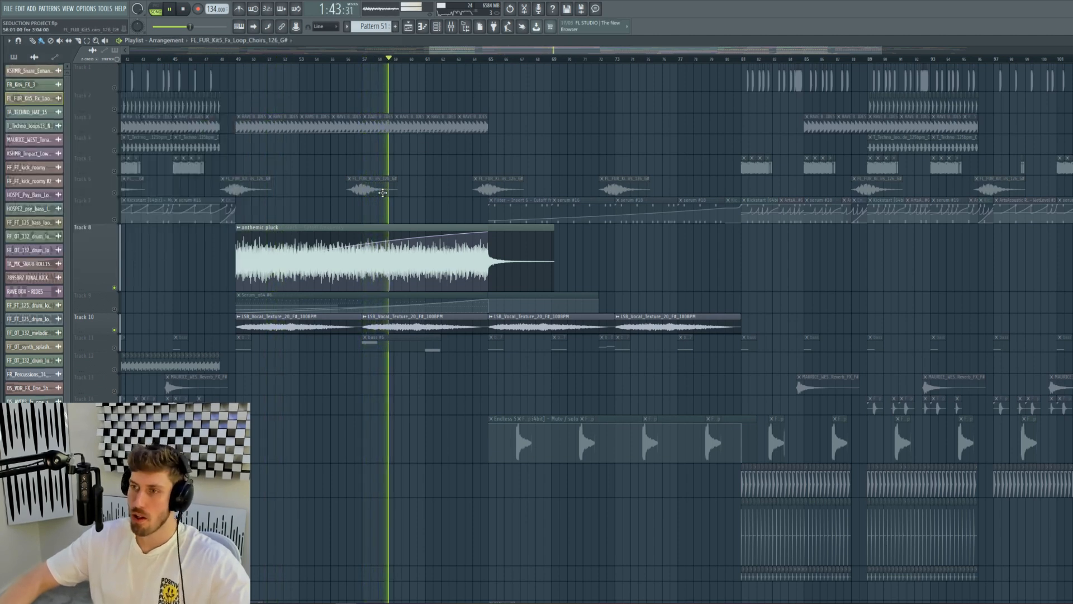
key(space)
- Solo Track 11, play it and open the Nexus 2 #3 plugin used by its bass #6 pattern
ctrl+click(115, 348)
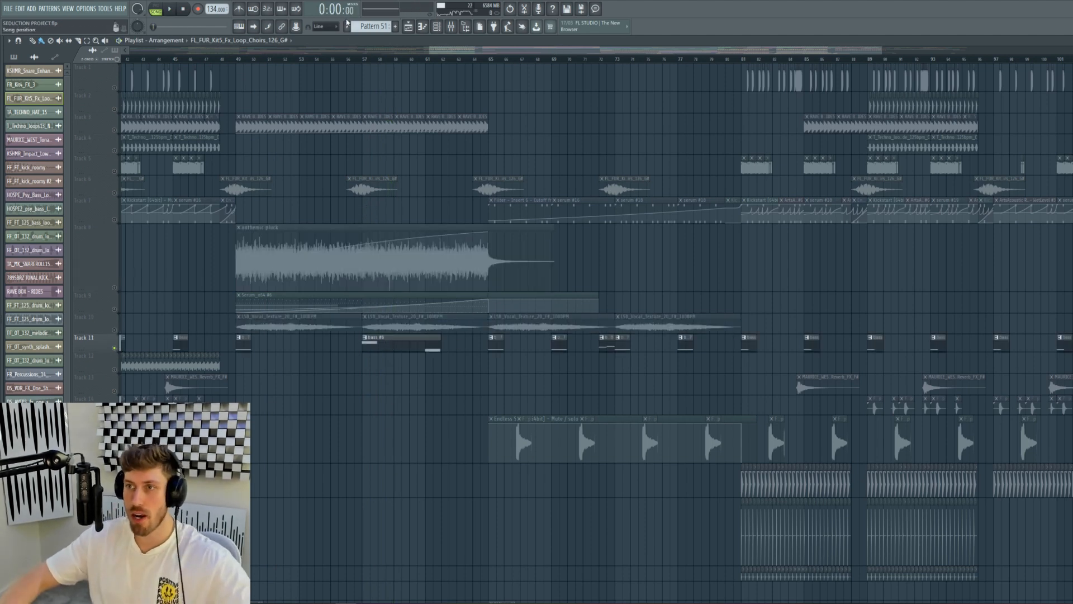
key(space)
double_click(396, 347)
click(437, 28)
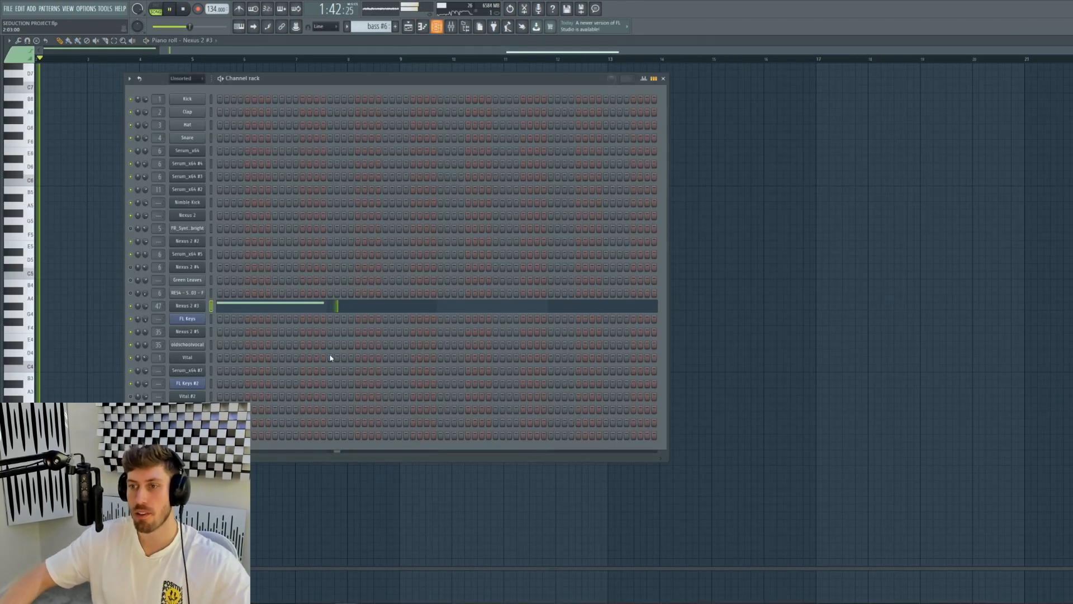
click(197, 306)
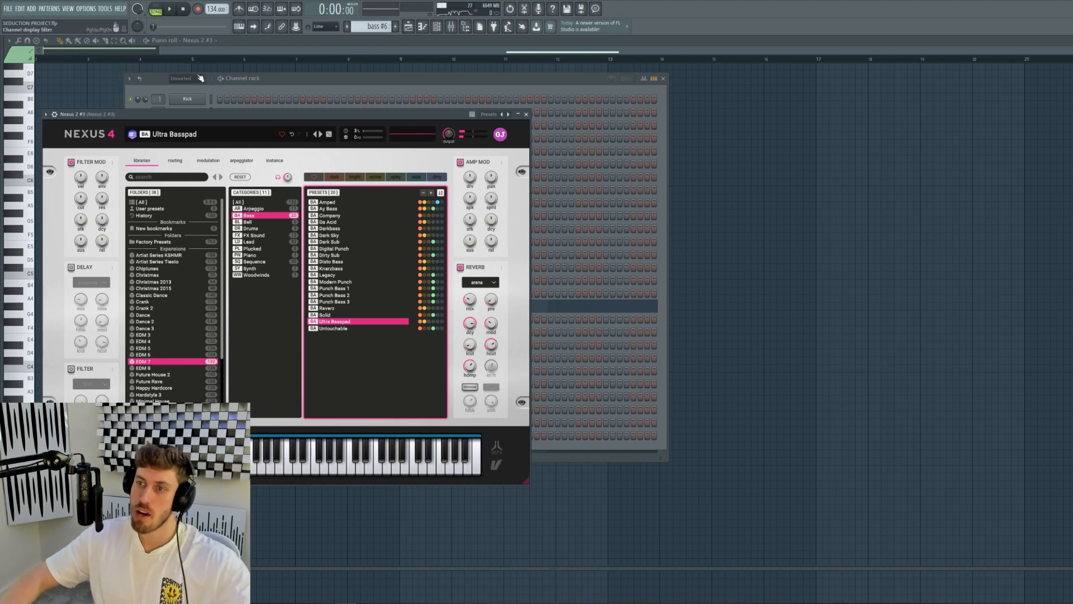
- Examine the Pro-Q 3 equalizer curve on the Nexus 2 #3 mixer track while auditioning the bass
click(450, 29)
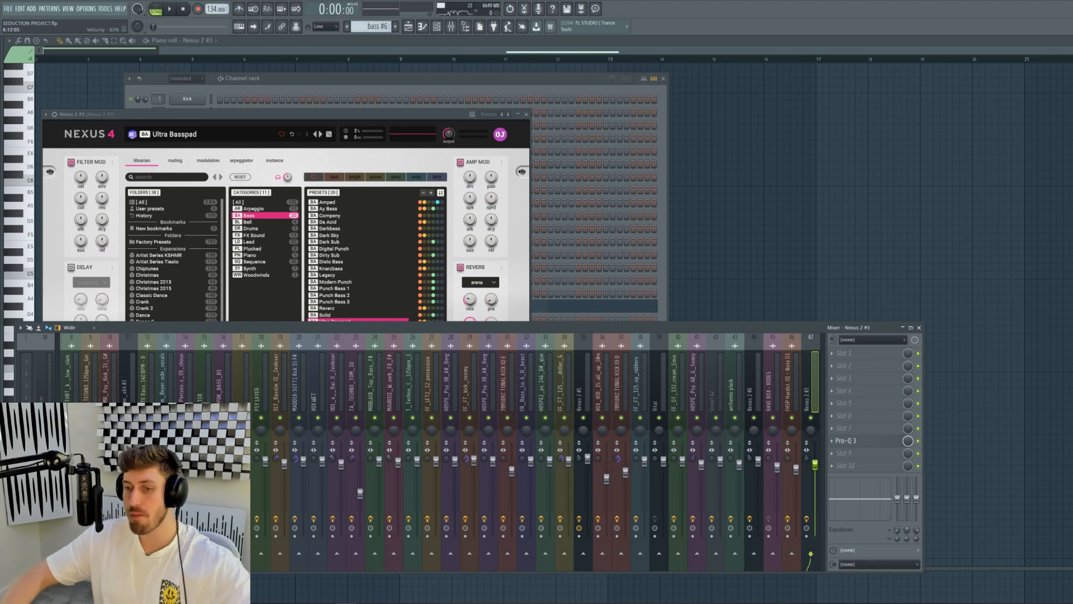
key(space)
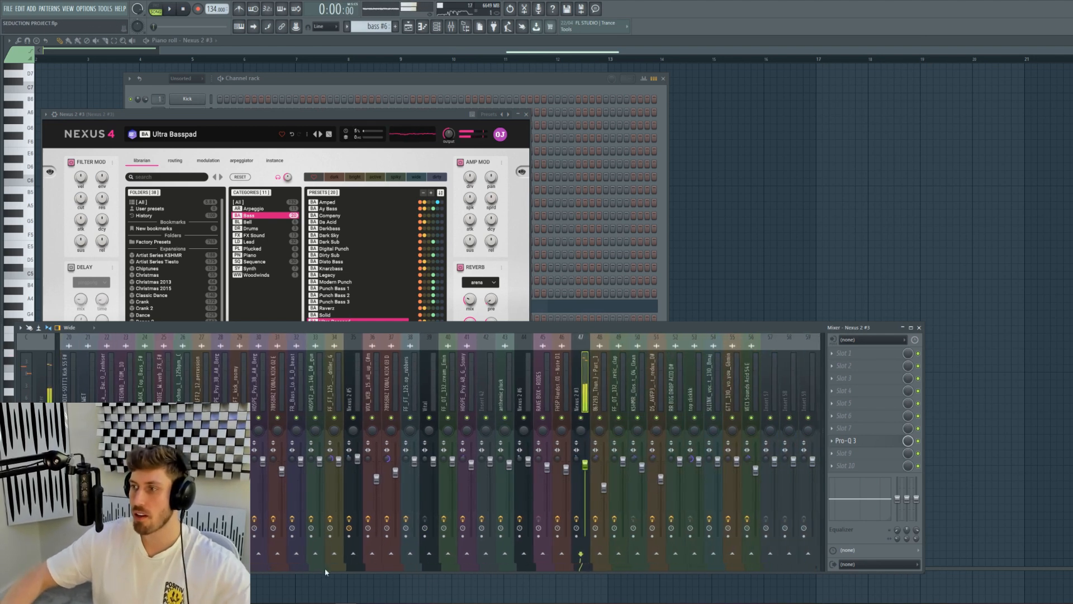
click(884, 444)
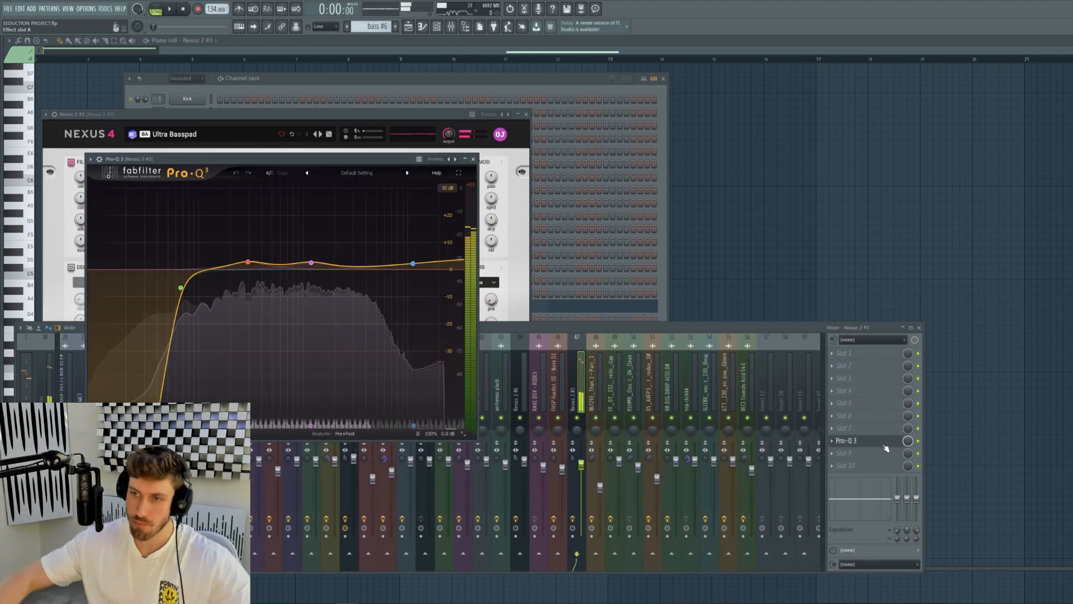
mouse_move(178, 296)
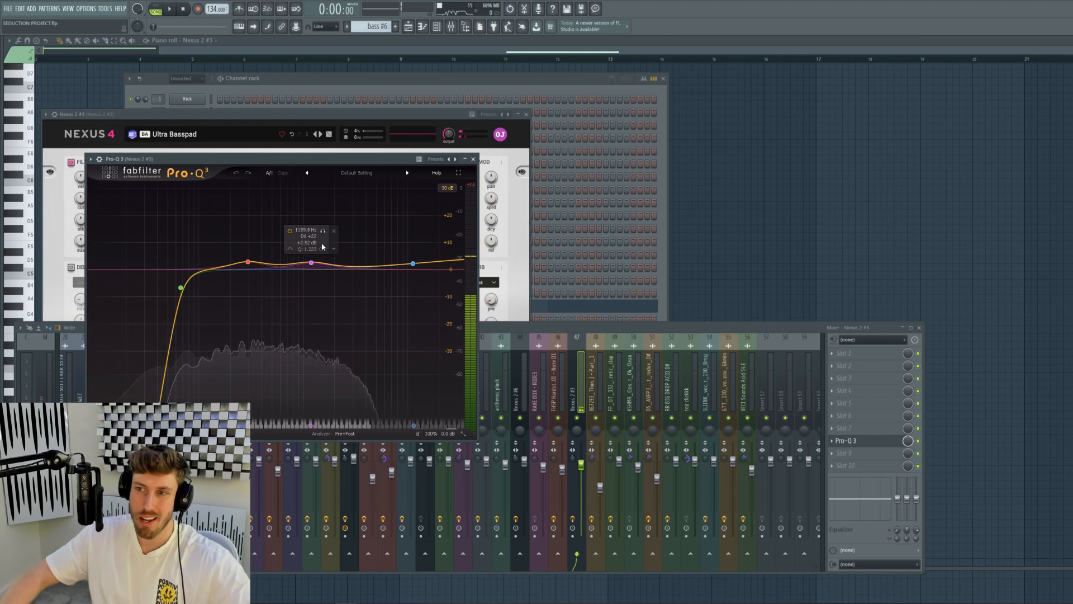
click(923, 444)
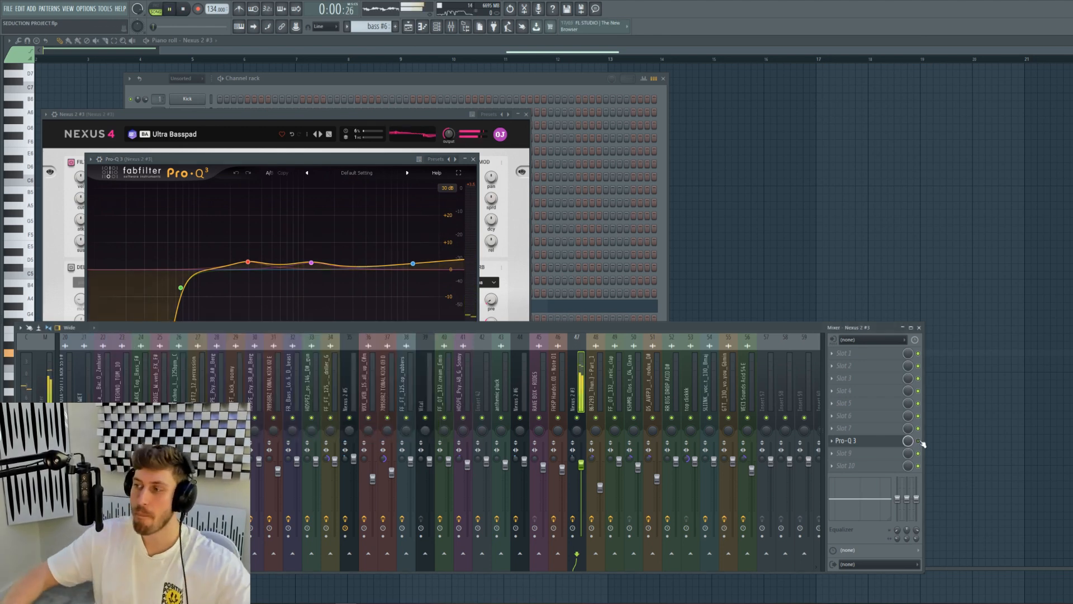
- Return to the playlist, enable Track 8 alongside Track 11 and audition both from bar 57
click(409, 28)
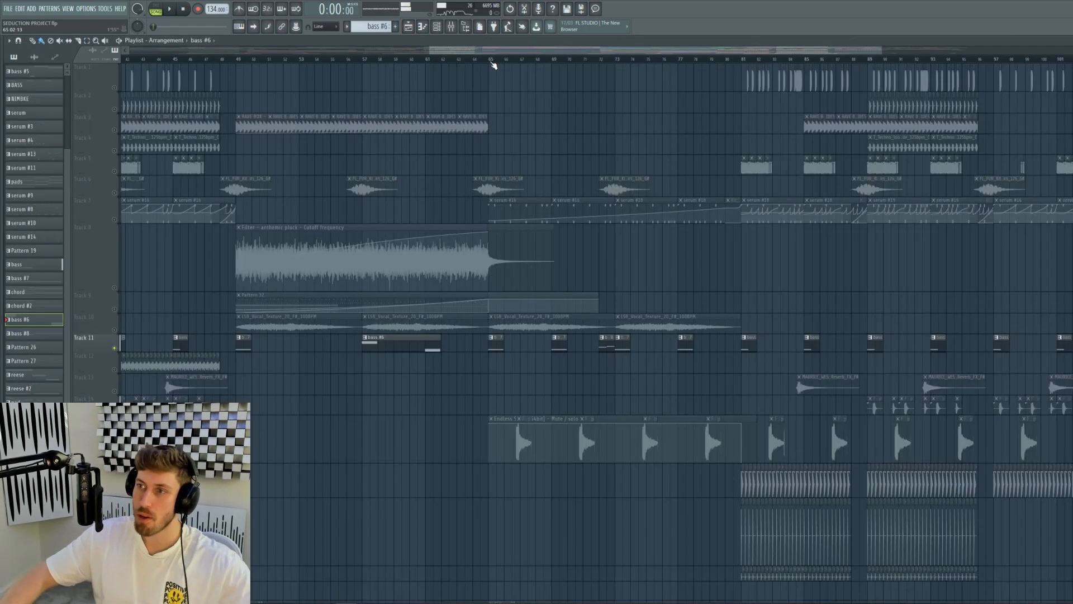
click(365, 58)
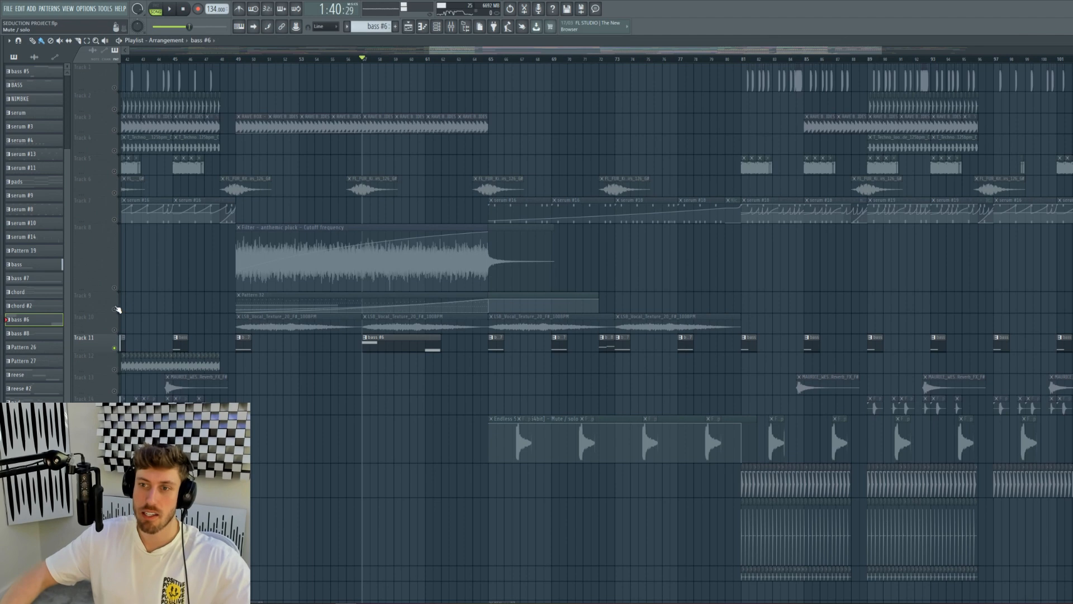
click(114, 287)
key(space)
scroll(402, 311, down, 8)
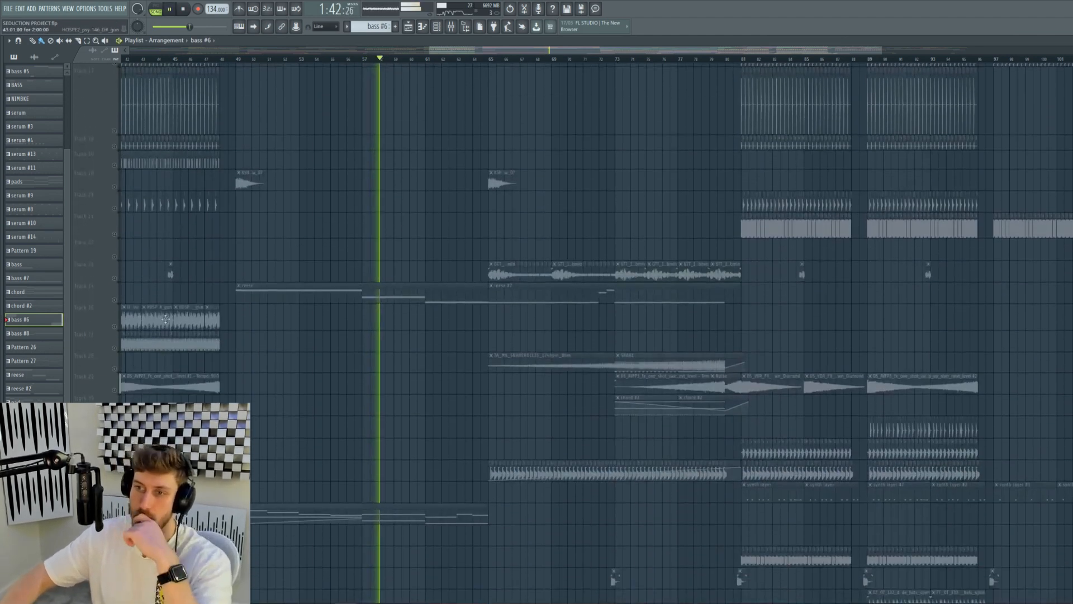
key(space)
- Solo Track 25, select bars 49 to 65 and play its reese pattern
click(114, 300)
drag(240, 66, 488, 282)
key(space)
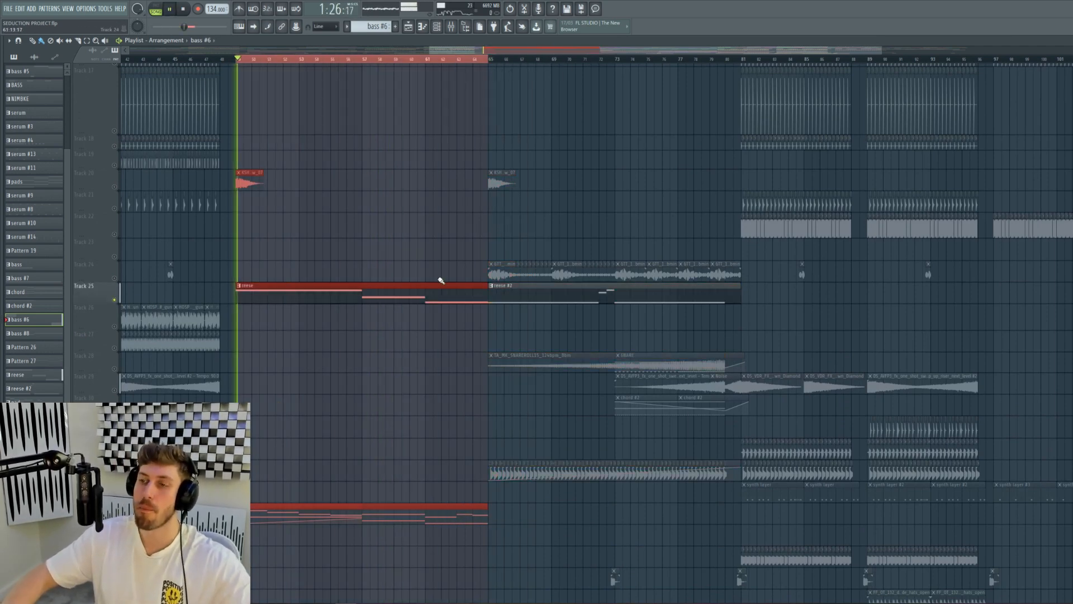
- Look at the reese pattern's notes and its Serum_x64 #7 channel, return to the playlist and stop playback
double_click(393, 284)
key(F6)
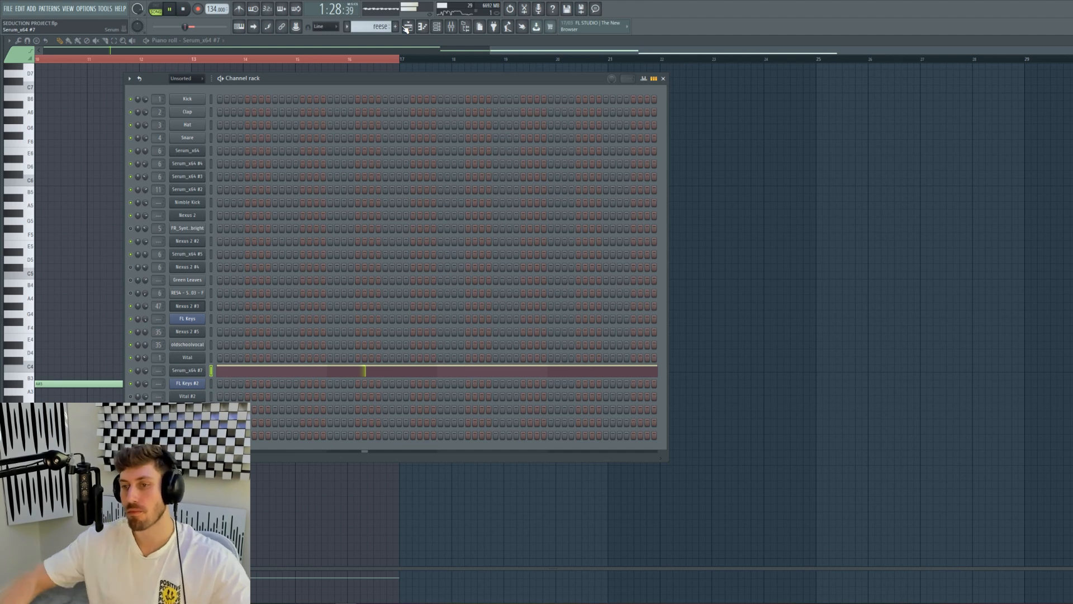
click(408, 26)
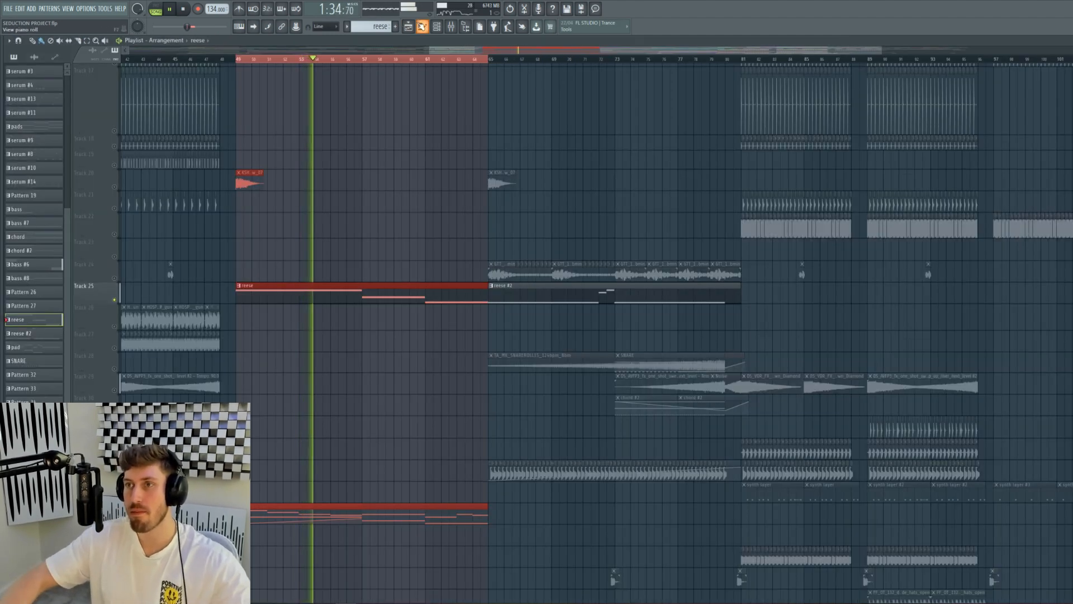
click(422, 26)
click(437, 27)
click(195, 371)
click(409, 27)
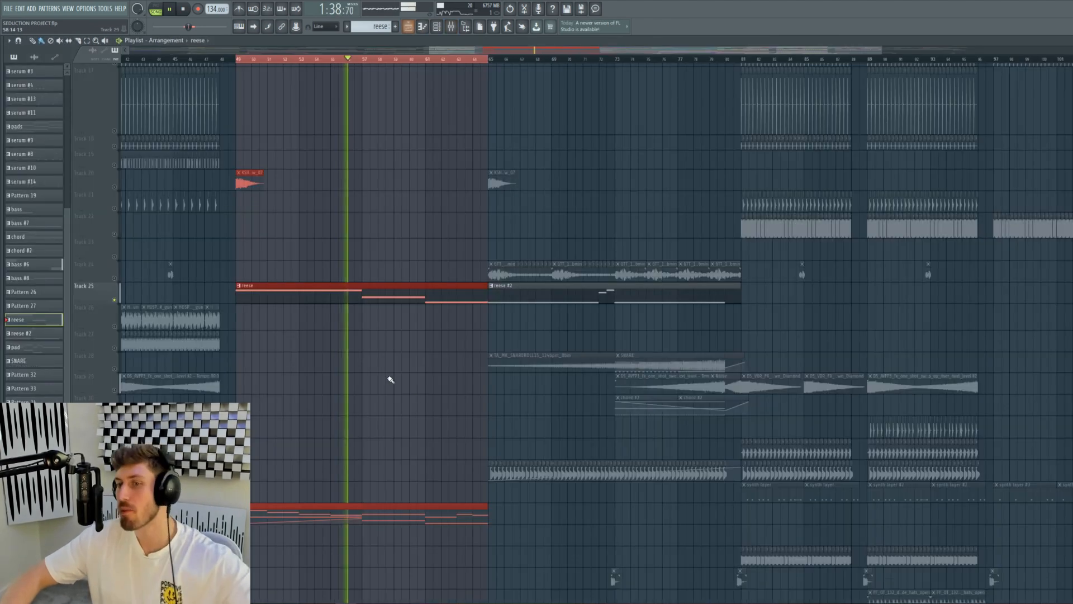
key(space)
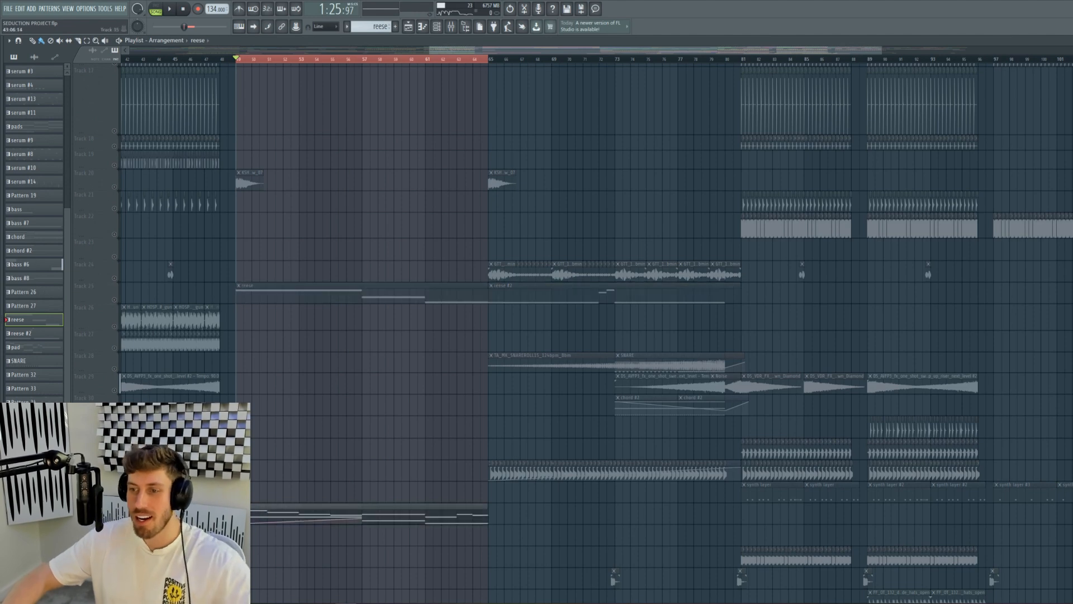
- Select the pad pattern in the breakdown and view its notes in the piano roll from the first bar
right_click(296, 490)
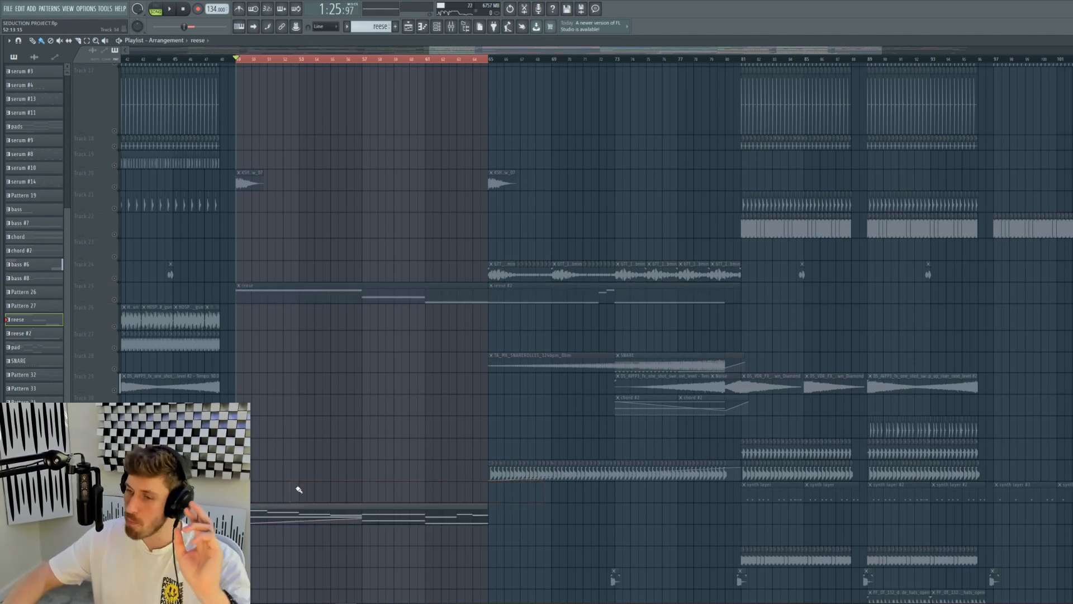
click(268, 512)
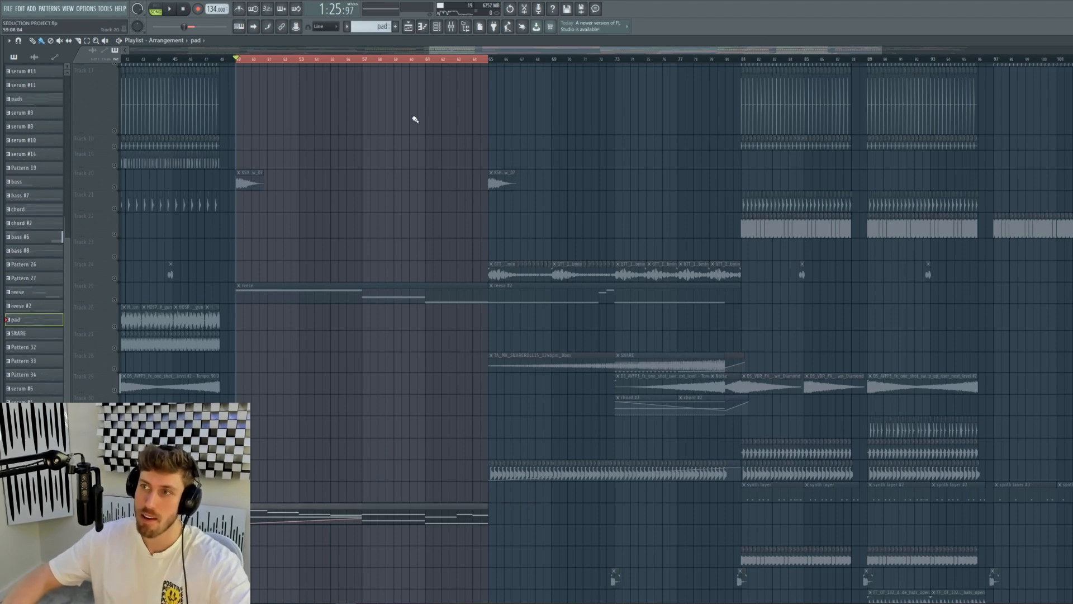
double_click(359, 521)
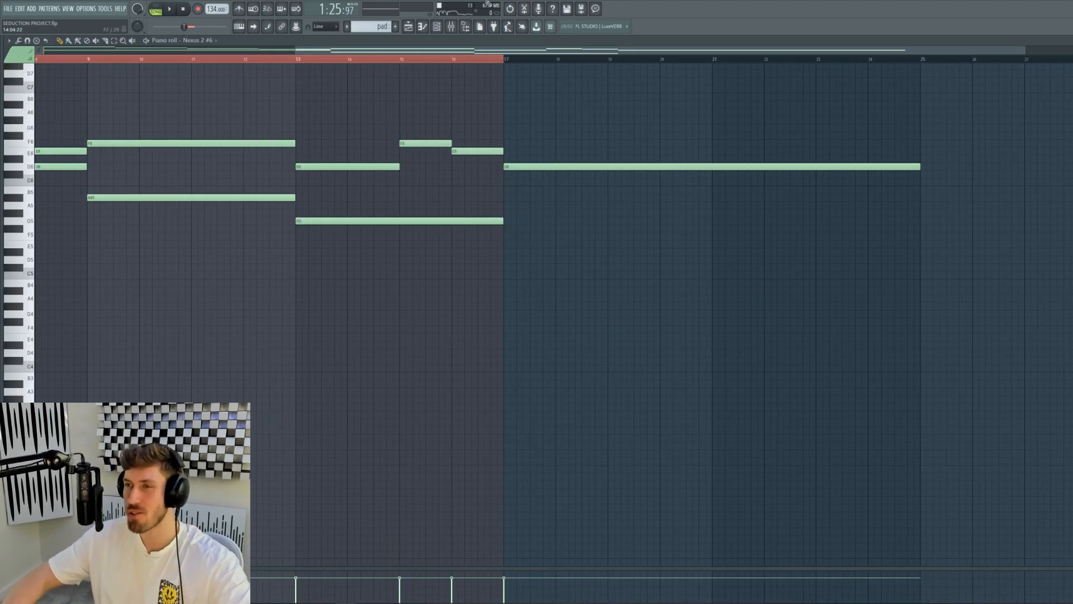
scroll(403, 92, left, 6)
- Audition the pad pattern in pattern mode while following its Nexus 2 #6 notes in the piano roll
click(437, 27)
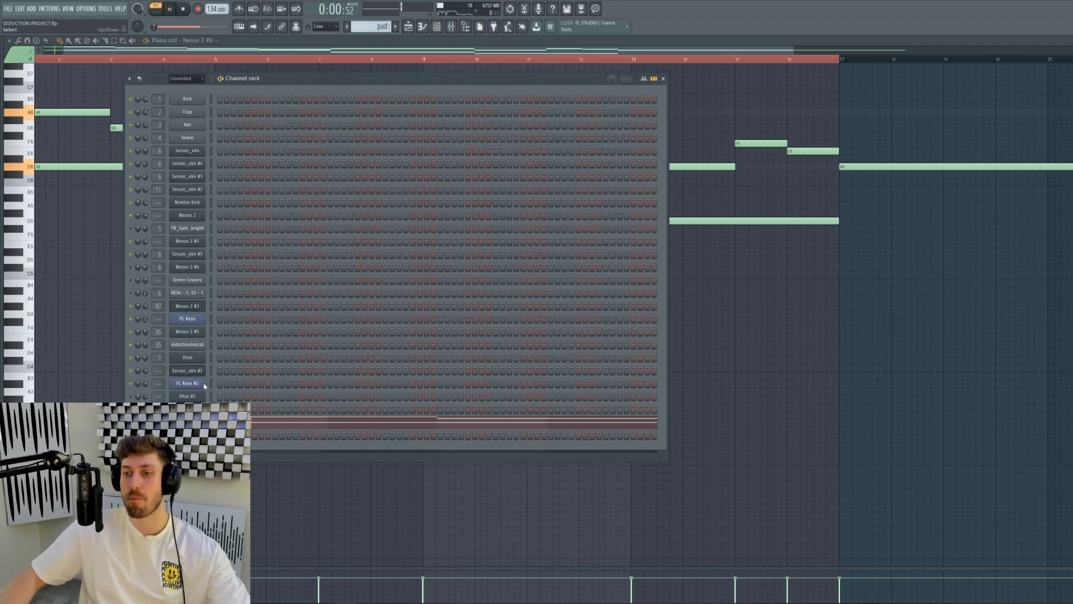
drag(491, 50, 226, 104)
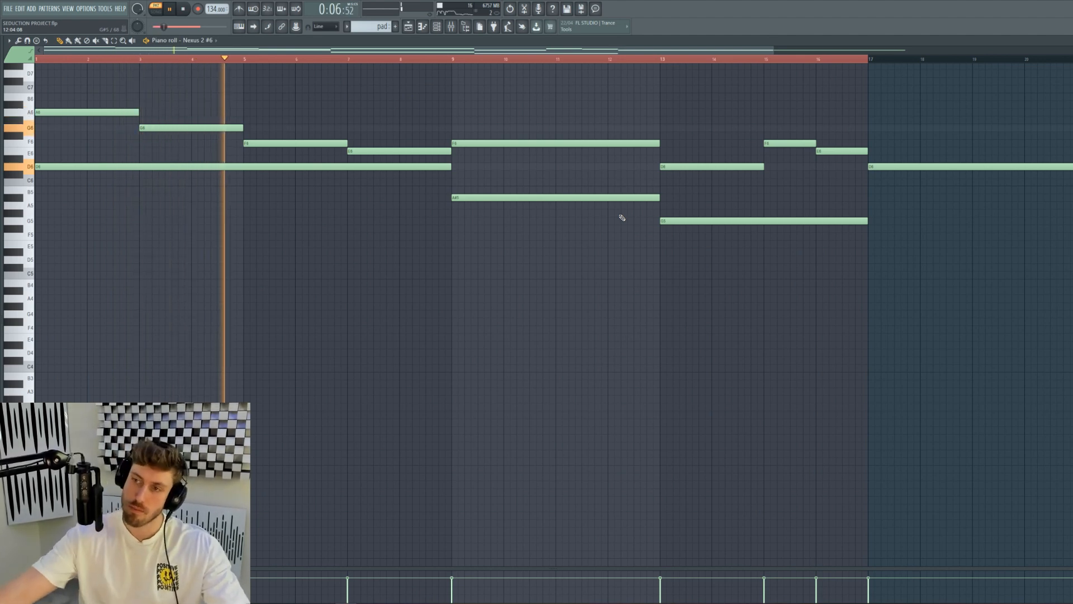
click(437, 26)
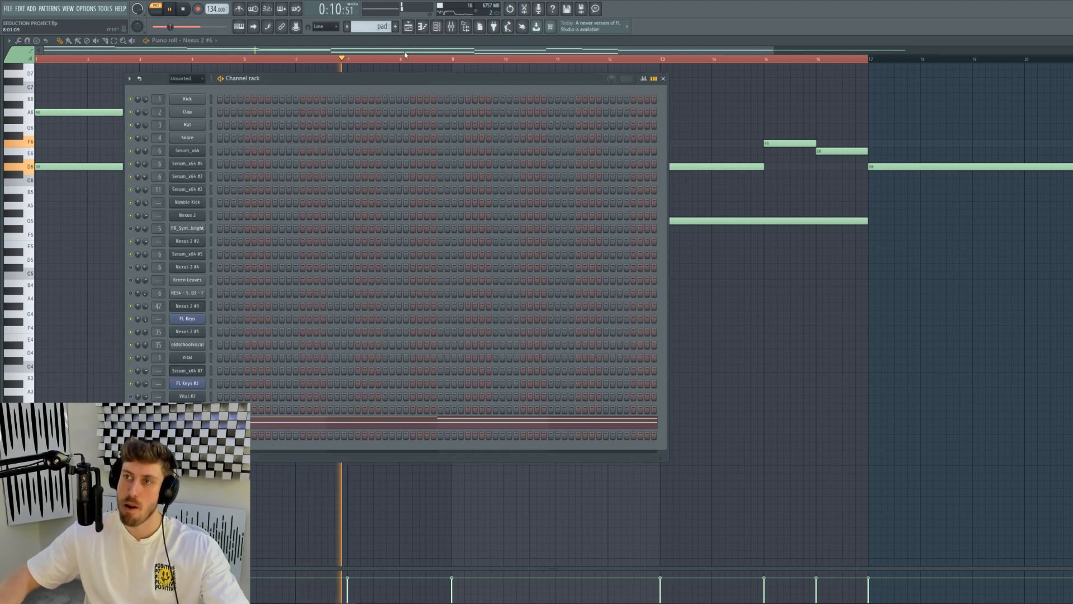
click(425, 46)
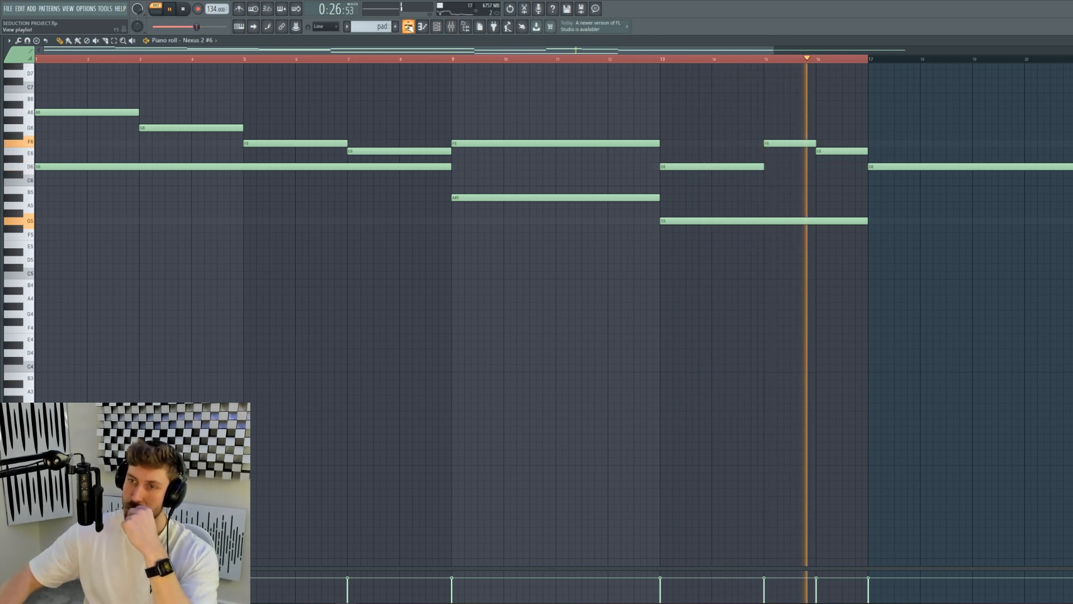
- Stop the pad playback and open the Nexus 2 #6 plugin to view its preset
key(space)
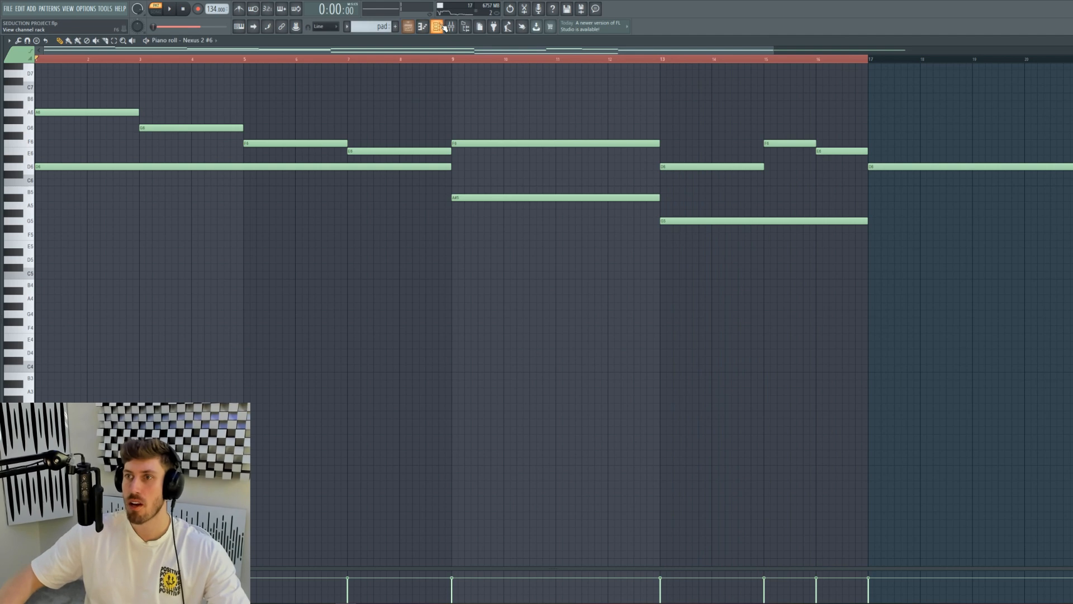
click(436, 26)
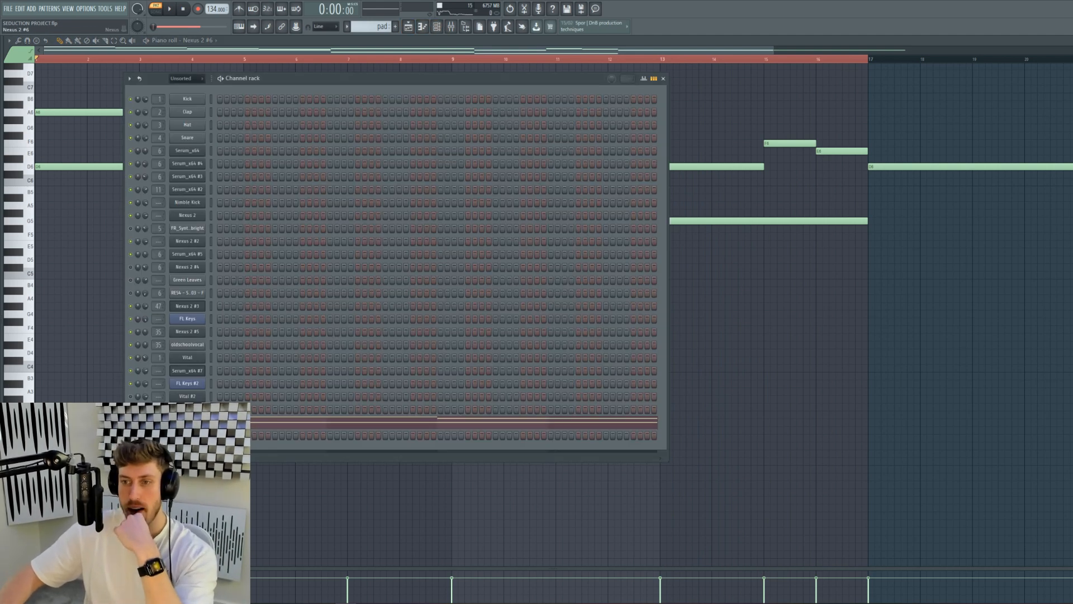
click(187, 422)
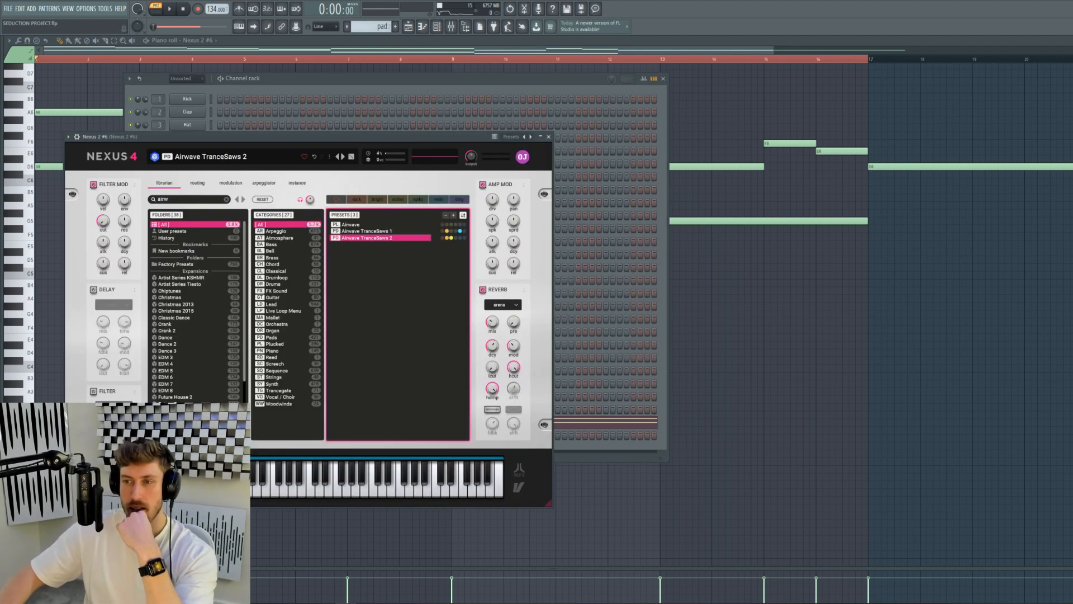
- Return to the playlist, set the playback start at bar 65 and unmute all tracks
click(341, 93)
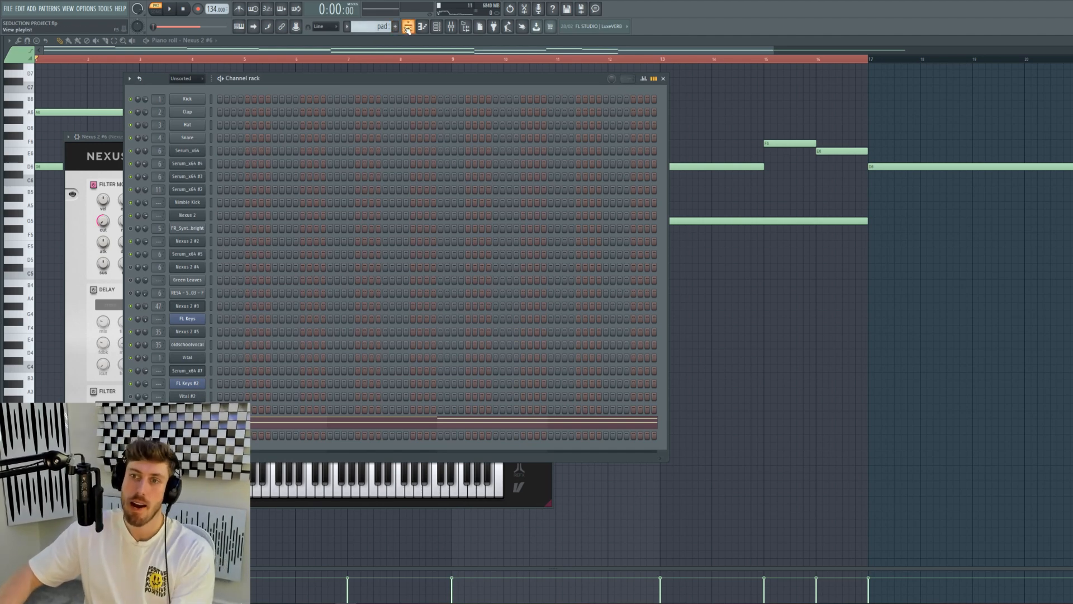
click(408, 28)
scroll(273, 357, down, 5)
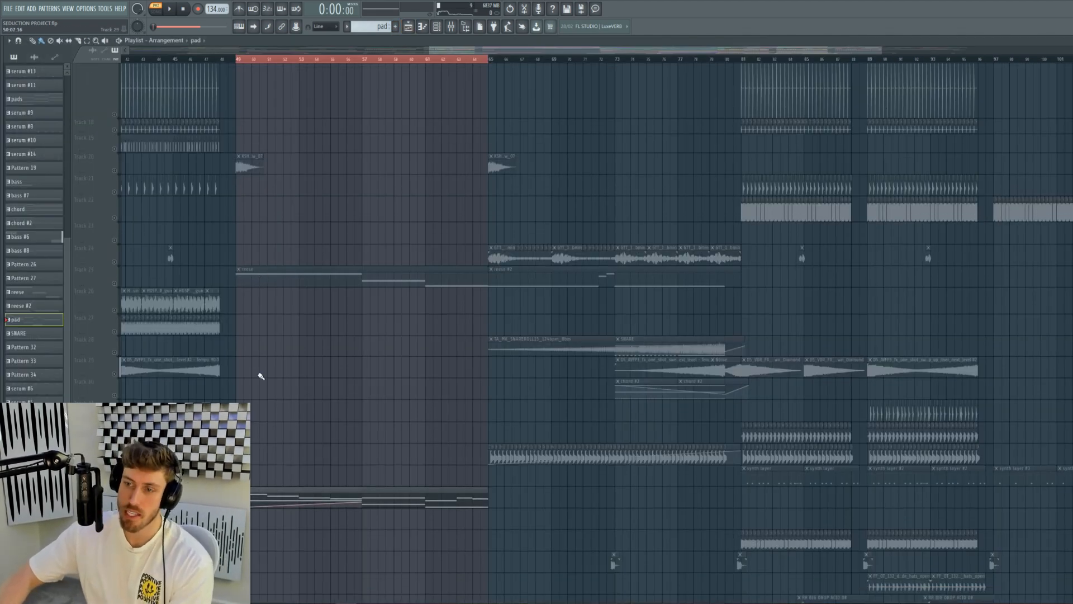
scroll(531, 402, up, 10)
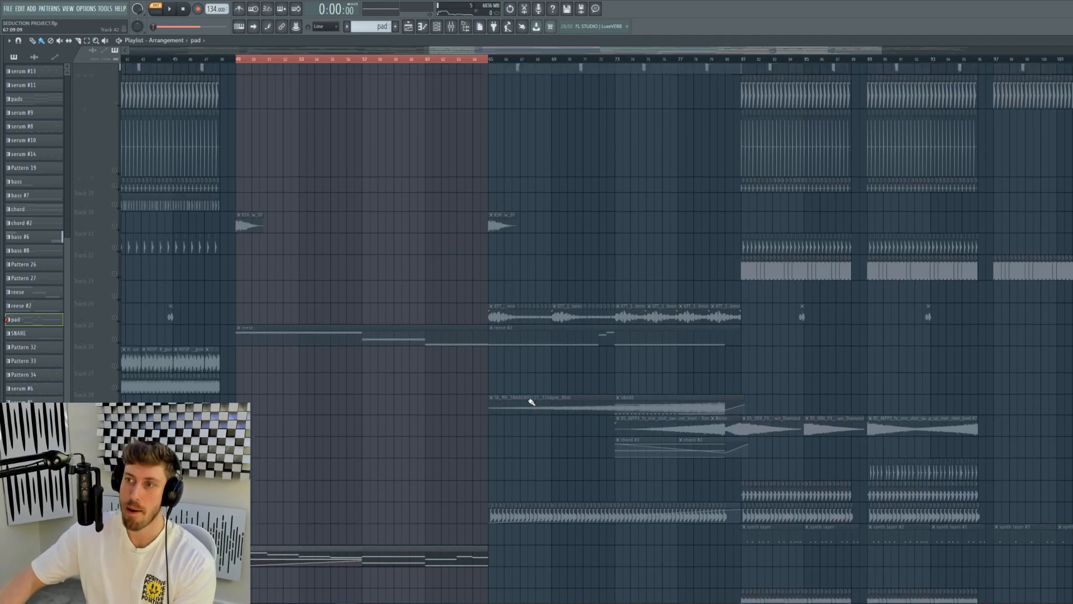
drag(261, 63, 487, 65)
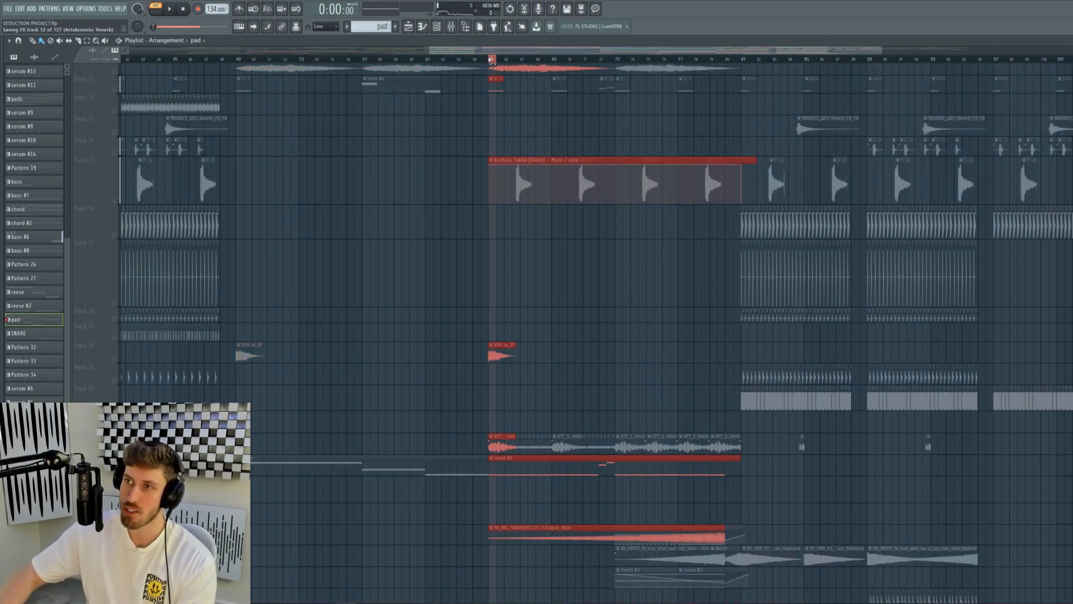
scroll(494, 155, up, 3)
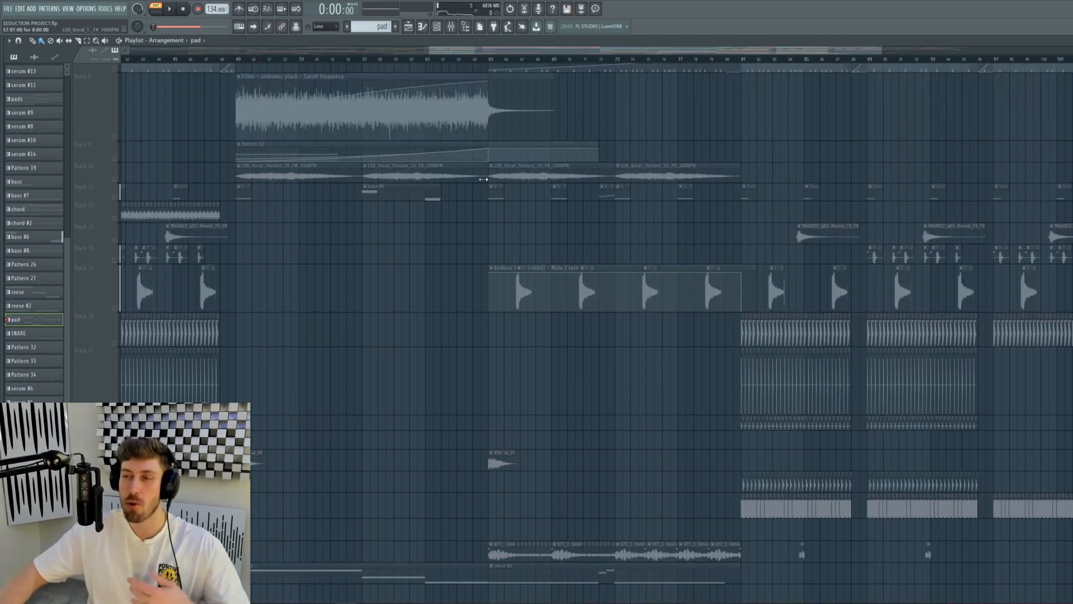
right_click(116, 159)
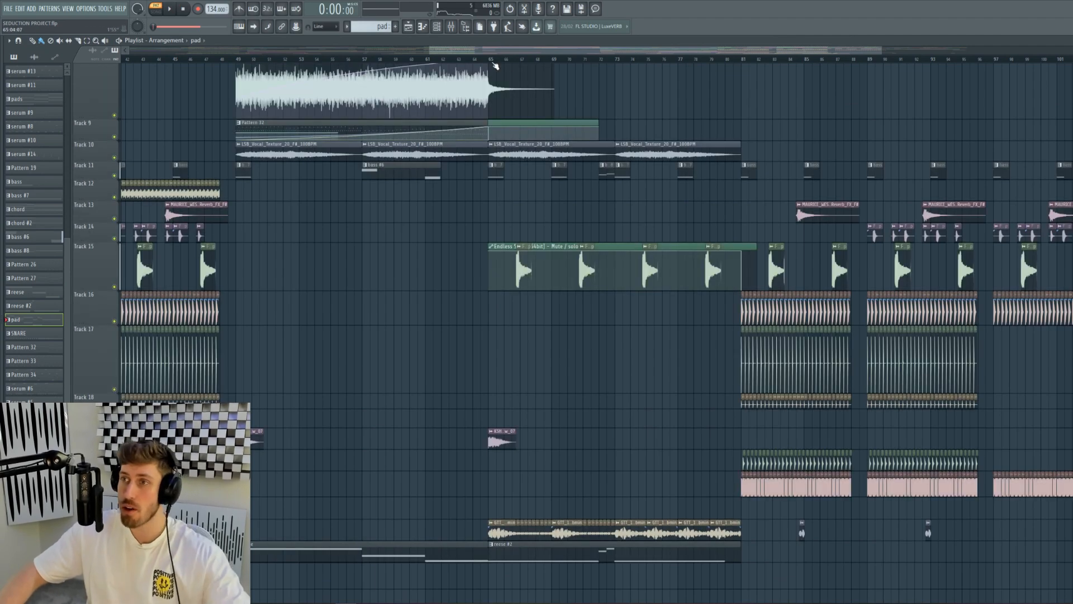
- Play the full arrangement from bar 65 while looking over its lower tracks, and stop with the build-up in view
scroll(507, 173, down, 10)
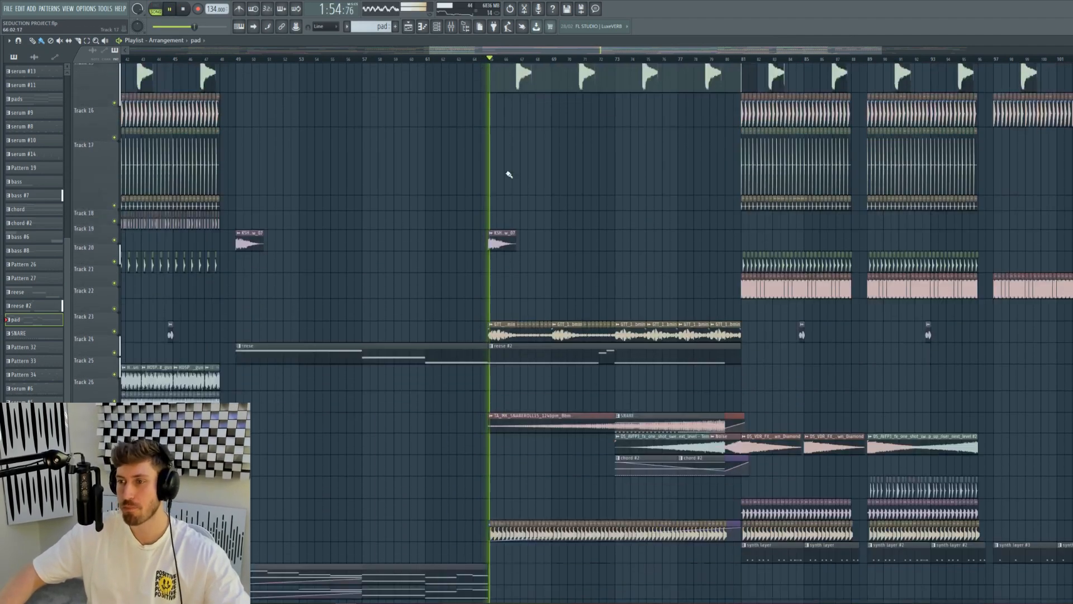
scroll(520, 173, down, 5)
scroll(520, 173, up, 9)
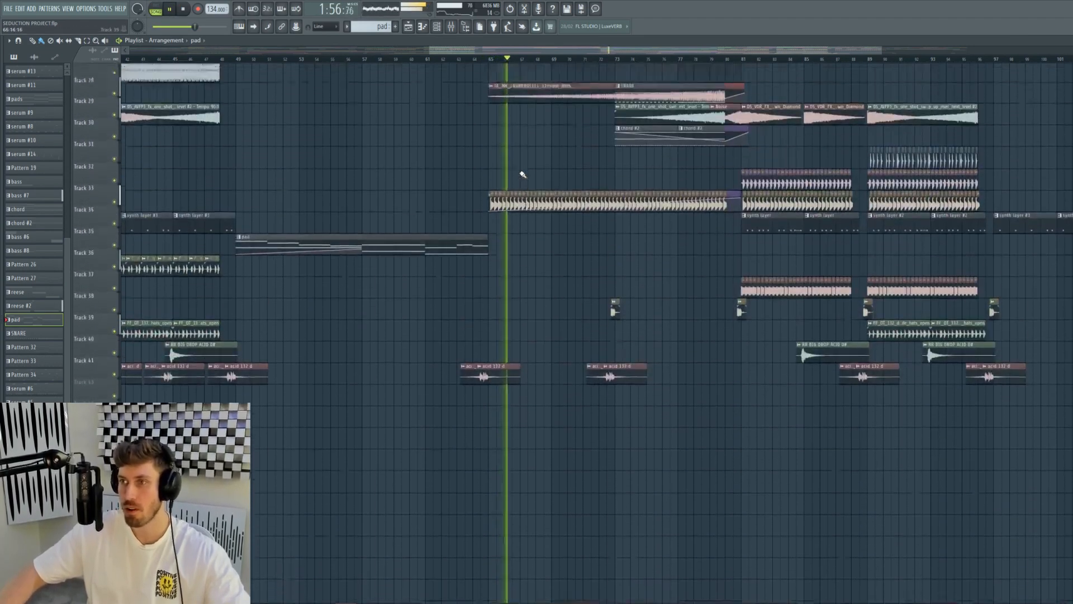
scroll(523, 174, down, 5)
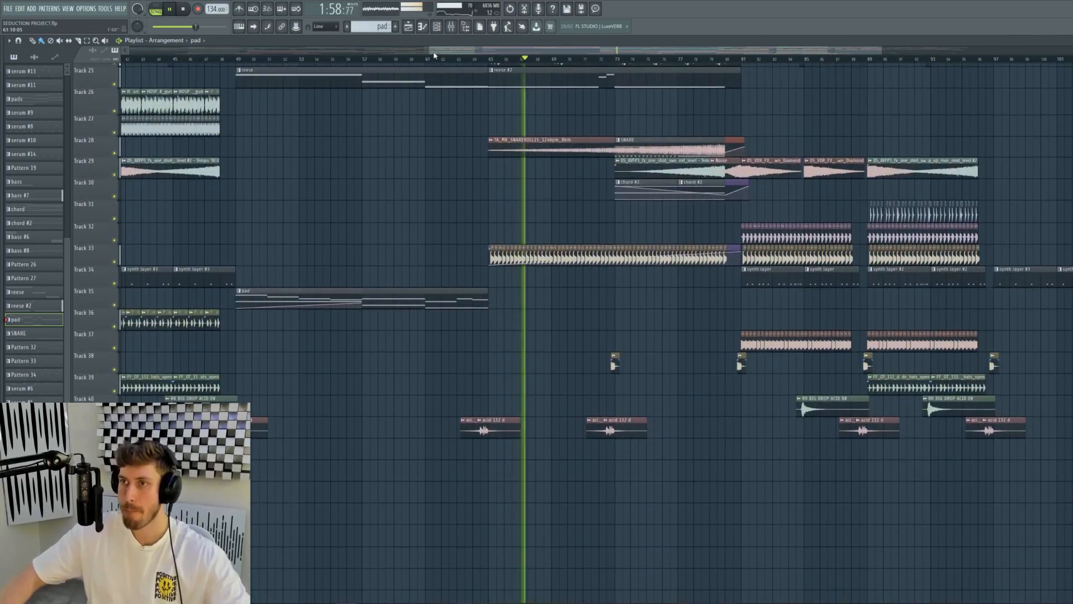
drag(432, 51, 568, 52)
key(space)
- Select the SNARE pattern on Track 28 and set a time selection over the build-up from bar 73 to 81
scroll(414, 261, up, 8)
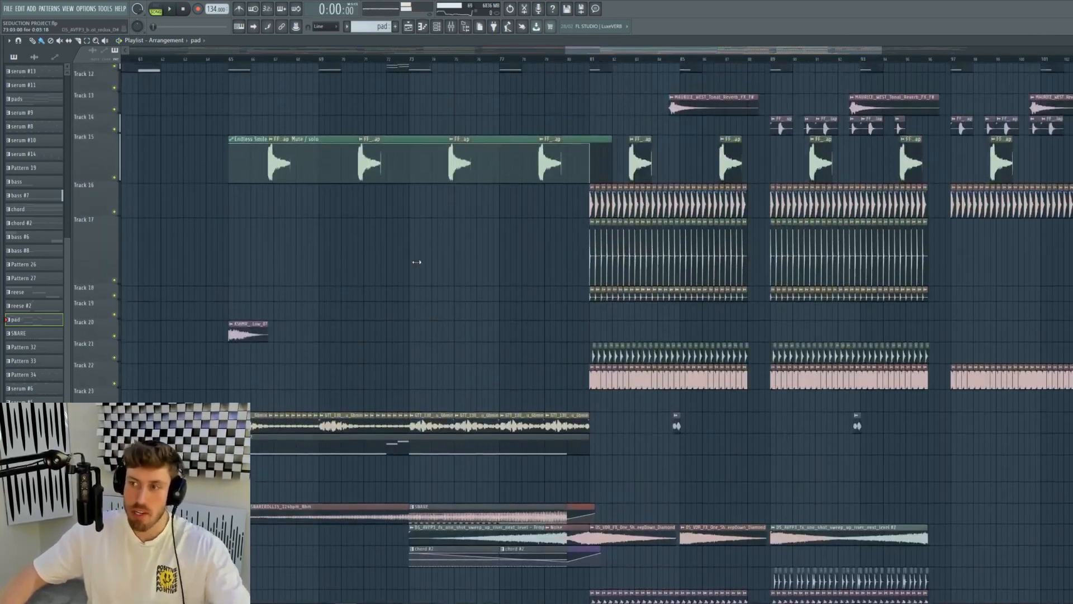
scroll(428, 314, down, 3)
scroll(425, 315, down, 1)
click(441, 358)
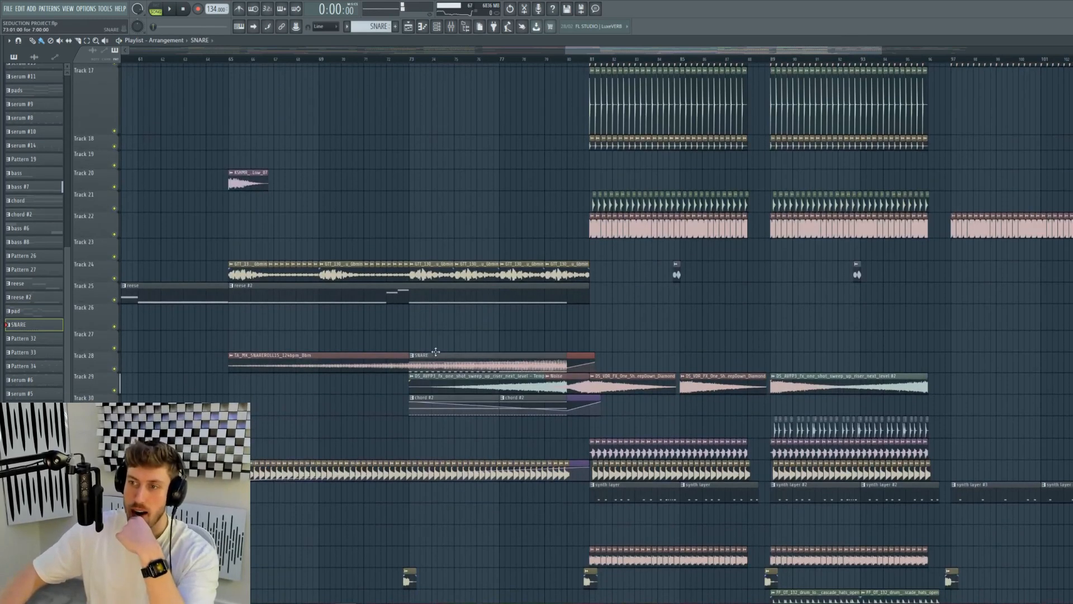
drag(411, 60, 594, 62)
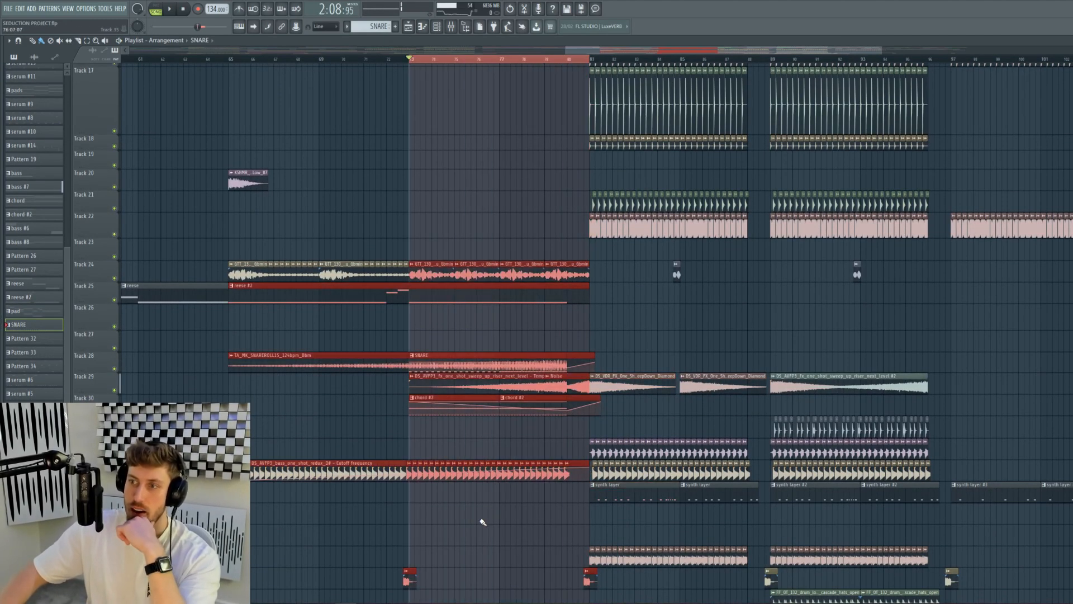
- View the SNARE pattern's notes in the piano roll, audition them in pattern mode and return to the playlist
double_click(462, 356)
scroll(278, 51, up, 3)
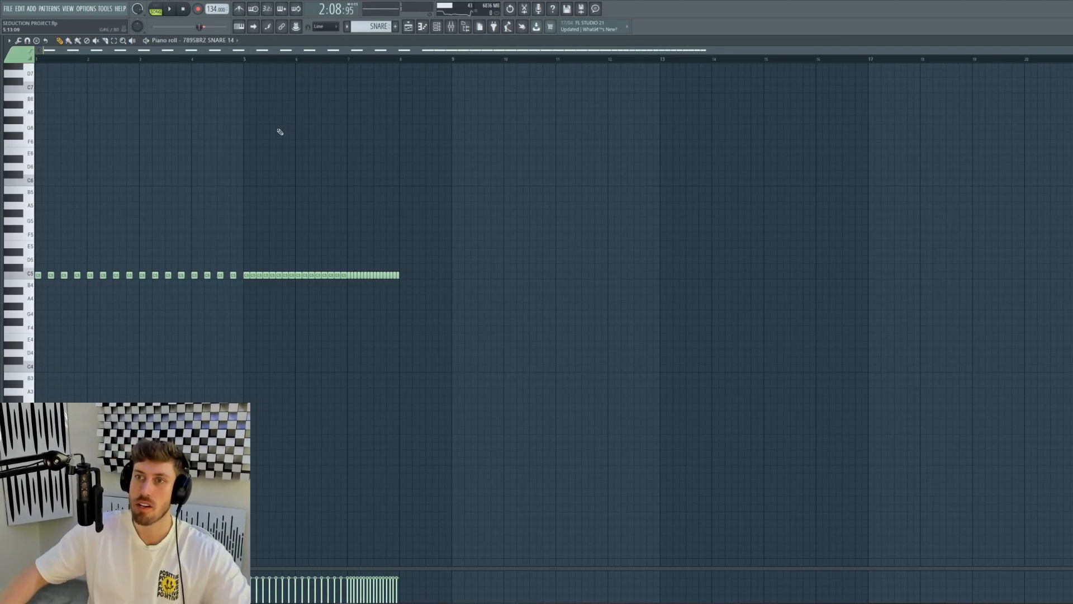
click(437, 26)
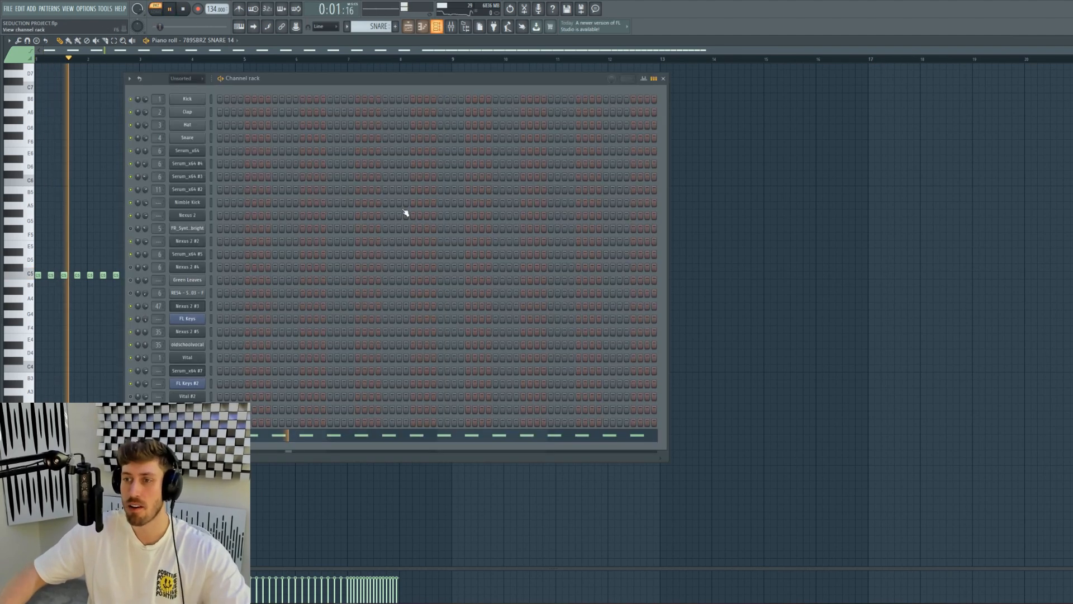
key(space)
click(409, 27)
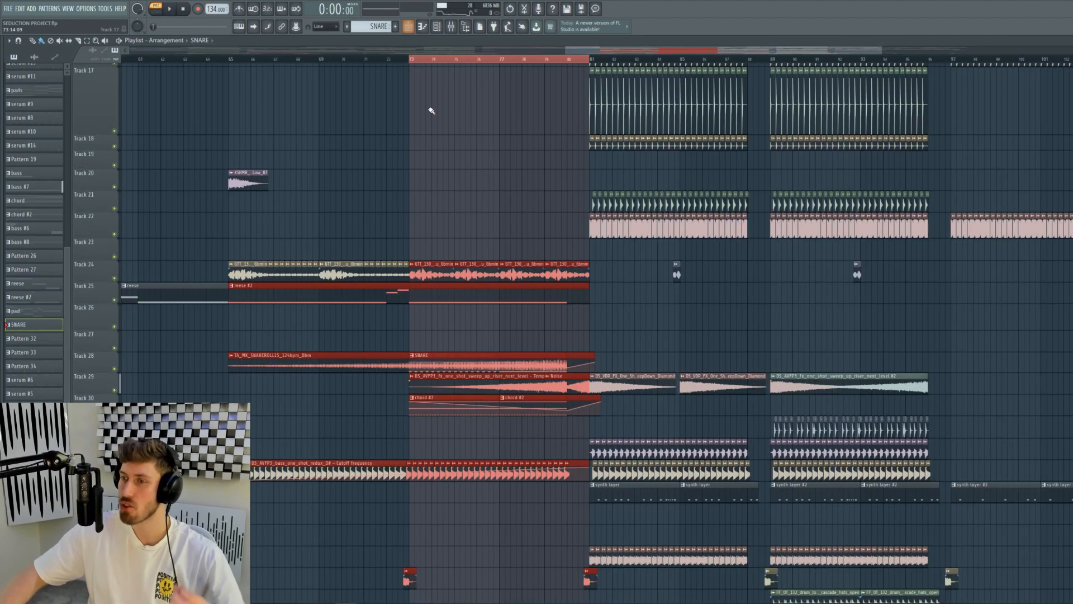
- Solo Track 28 and audition its snare roll over the build-up, checking the TA_MK_SNAREROLL15_124bpm_Bbm sample
right_click(115, 369)
drag(431, 357, 524, 344)
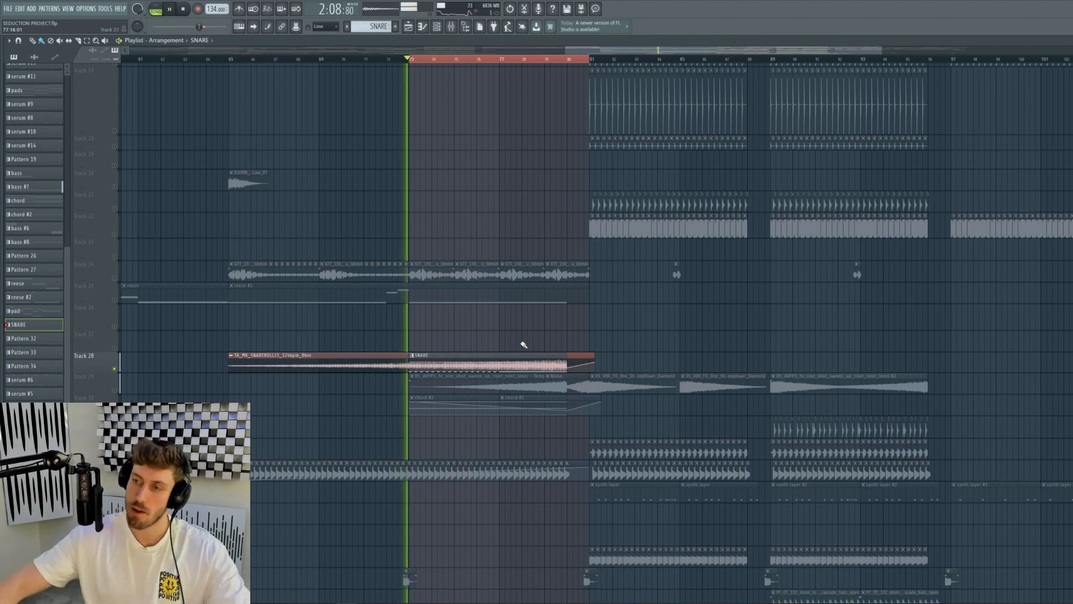
double_click(381, 364)
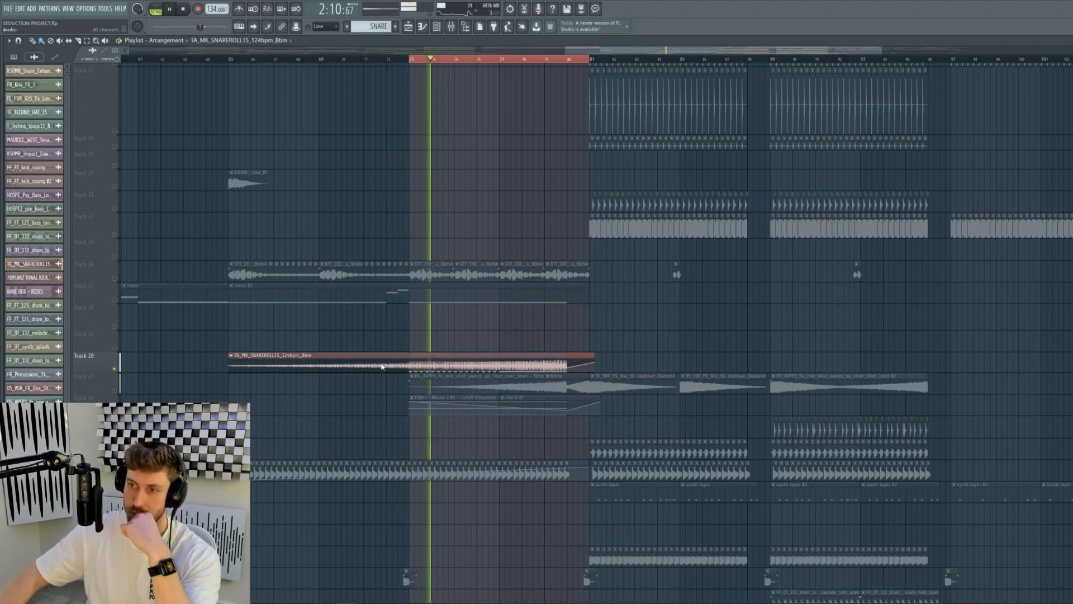
key(Escape)
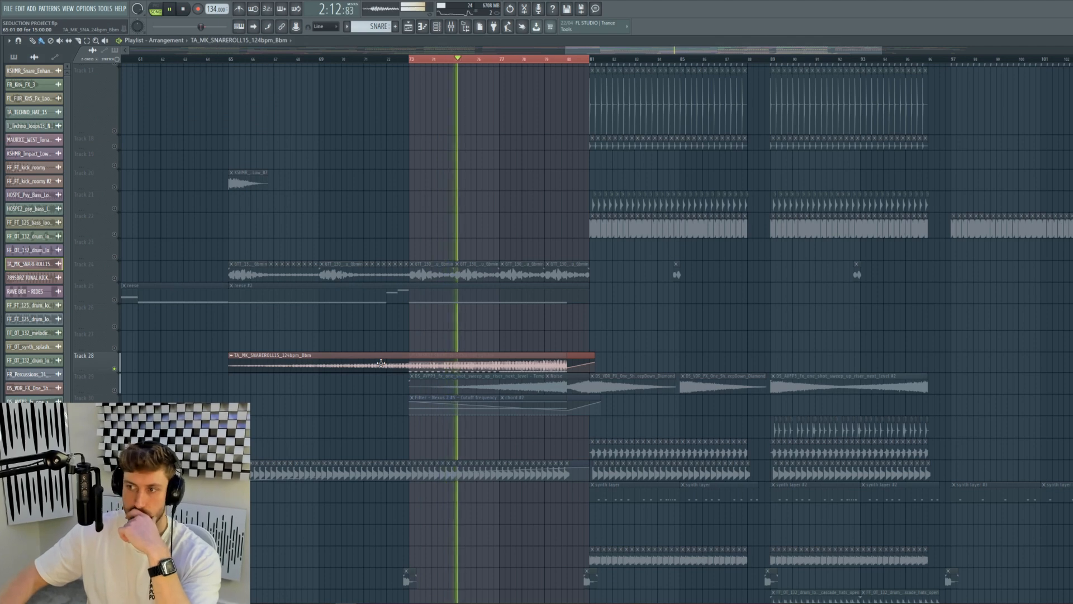
click(518, 60)
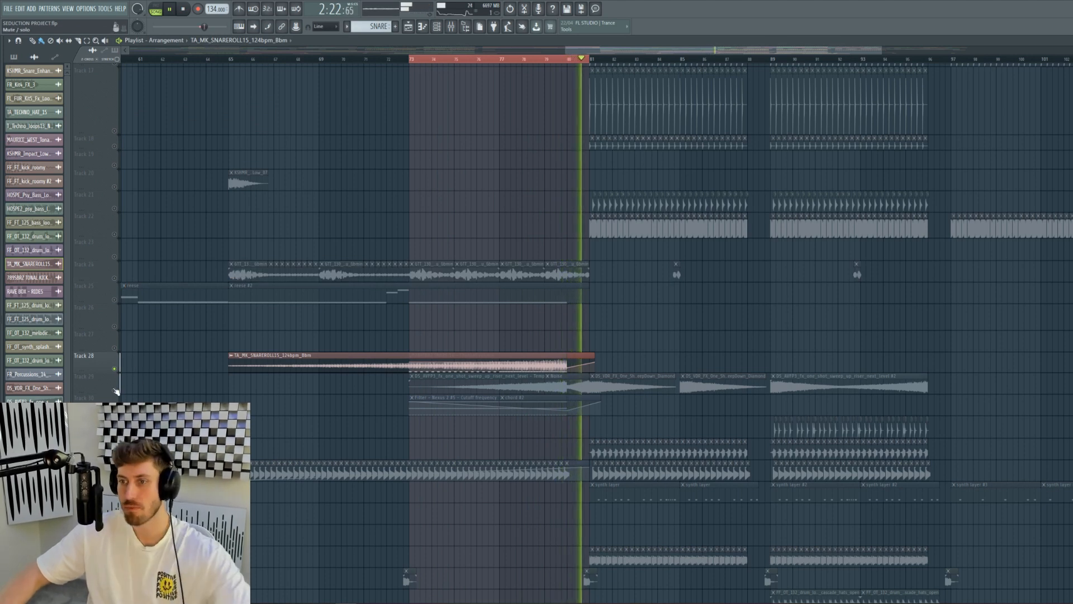
- Add Track 29's riser sweep to the soloed snare roll and audition both near the end of the build-up
right_click(115, 390)
key(space)
click(515, 59)
scroll(532, 267, down, 3)
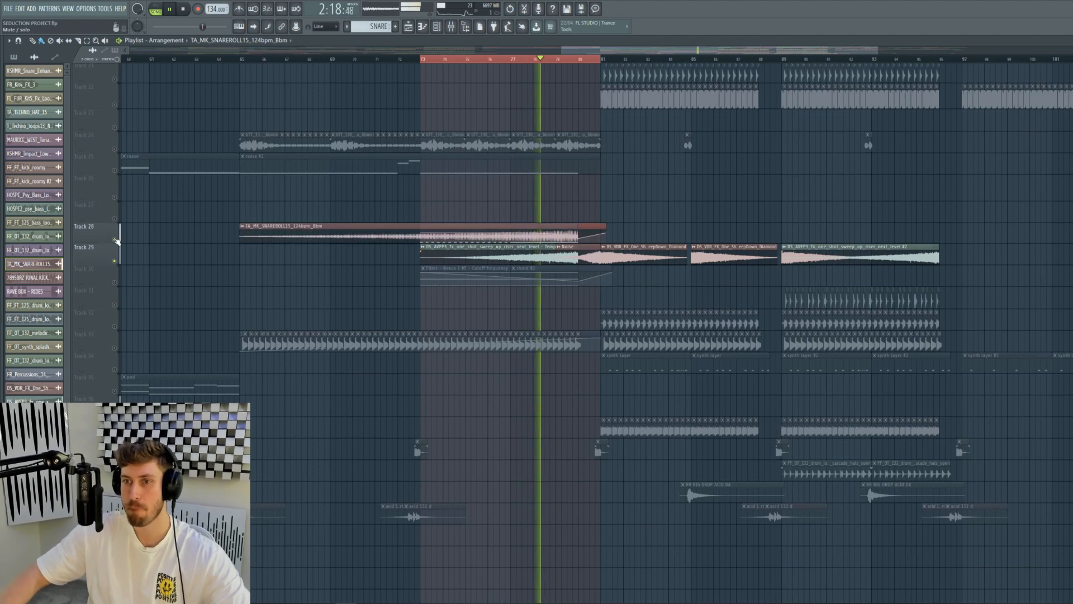
- Briefly bring in Track 33's bass one-shots for the build-up, mute them again and stop playback
scroll(120, 240, down, 5)
click(115, 112)
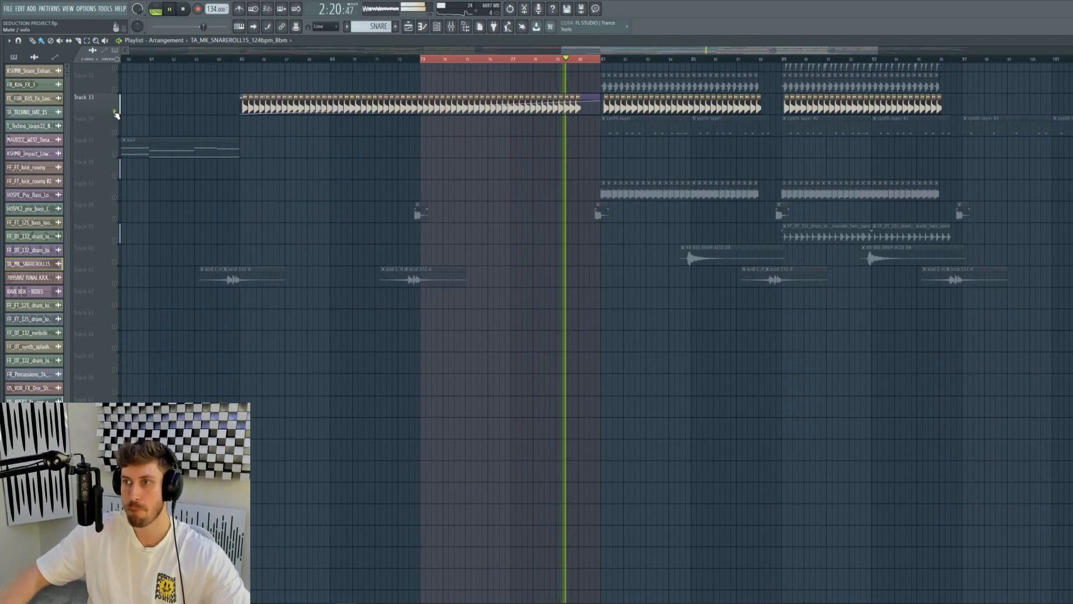
click(115, 112)
scroll(501, 251, down, 2)
scroll(501, 251, up, 5)
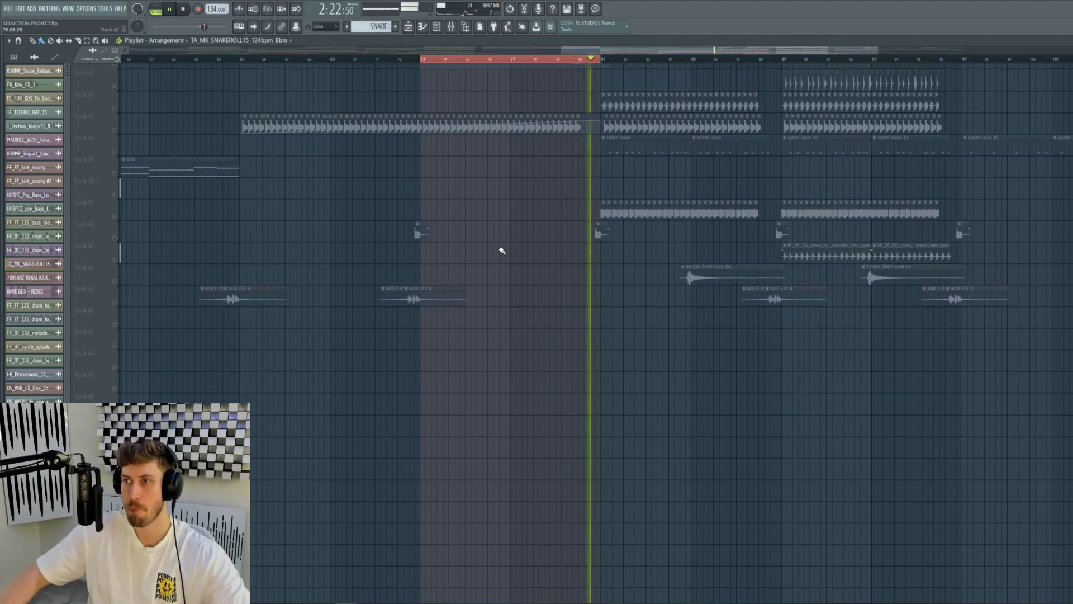
key(space)
- Clear the time selection, unmute all tracks and move on to the drop starting at bar 81
mouse_move(602, 60)
mouse_down()
mouse_move(652, 59)
mouse_move(604, 58)
mouse_up()
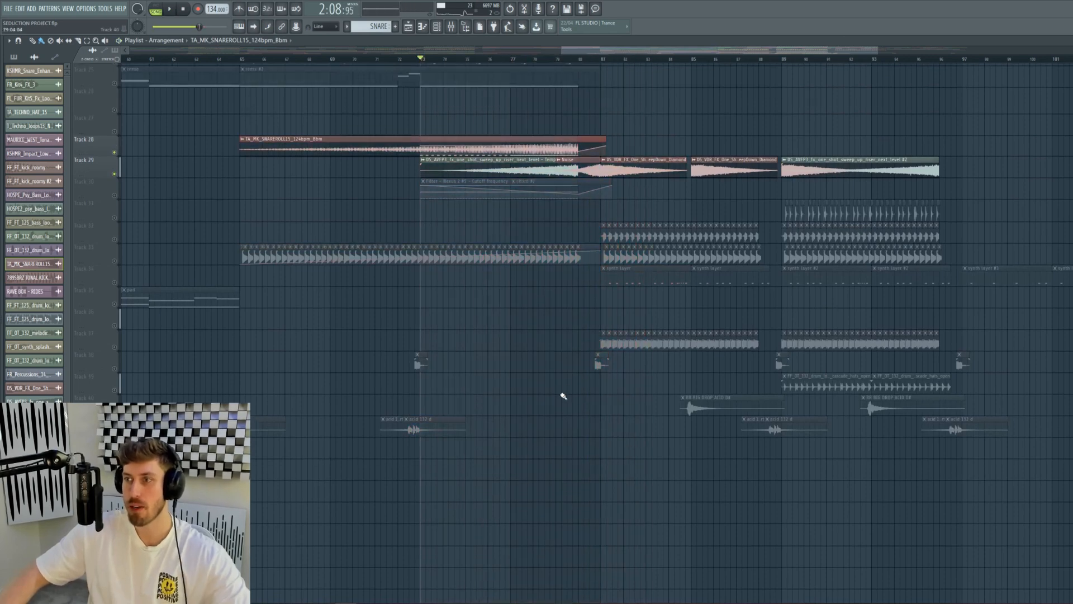
scroll(400, 410, up, 3)
click(116, 283)
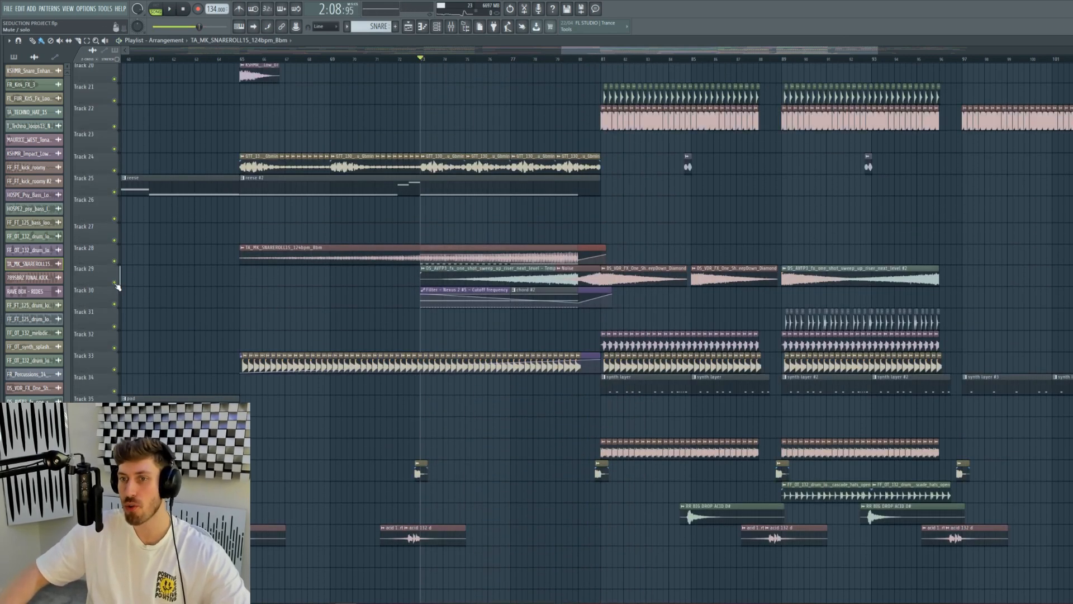
scroll(791, 305, up, 2)
drag(561, 50, 692, 51)
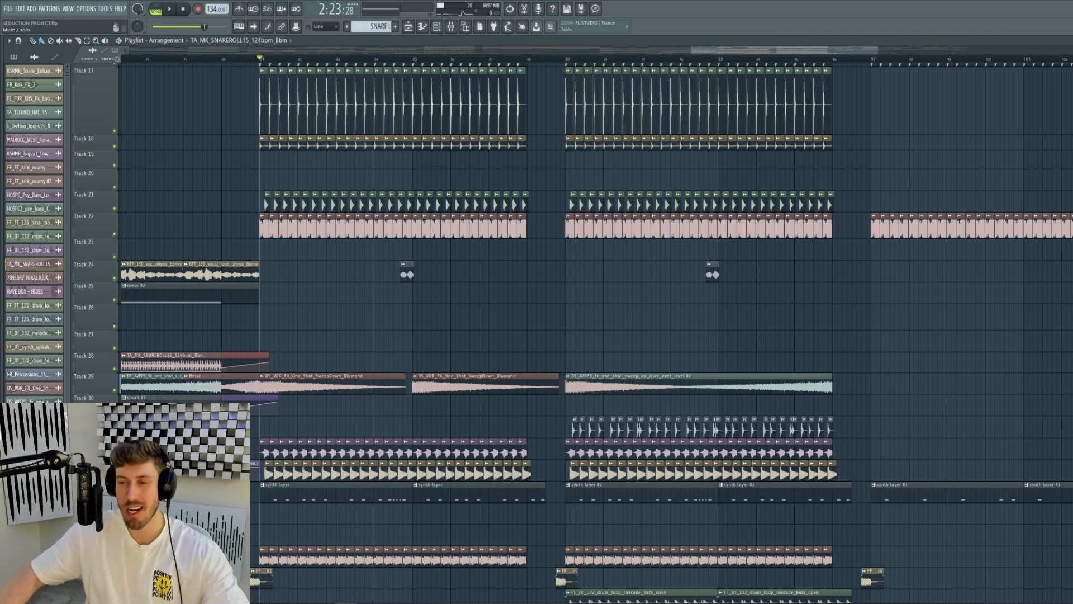
- Audition the drop's low end by soloing Track 32, soloing Track 33 and layering Tracks 21 and 22 on it
right_click(114, 455)
key(space)
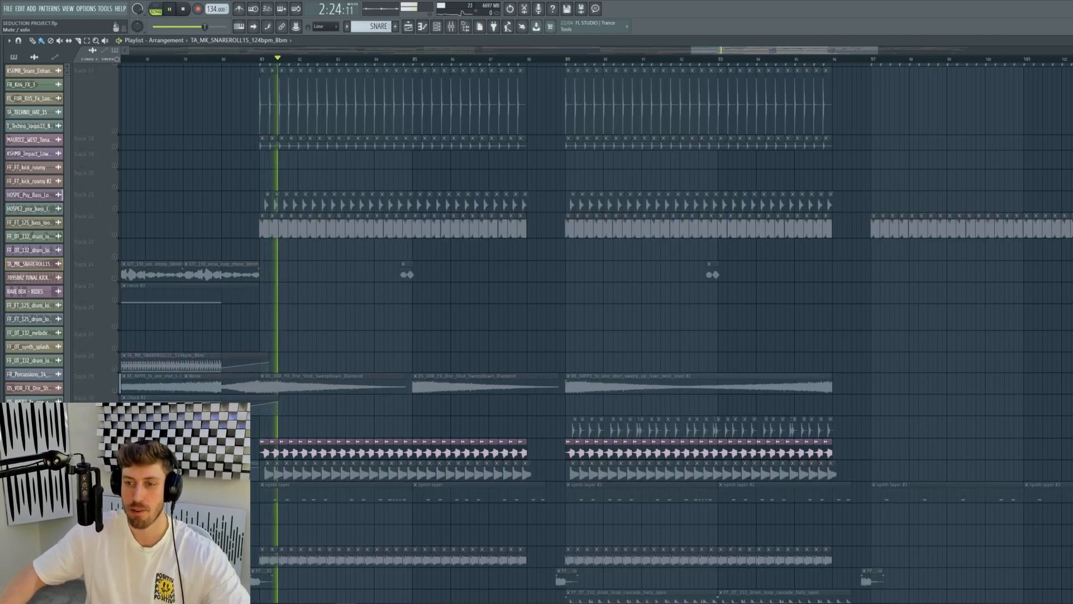
right_click(114, 476)
click(114, 209)
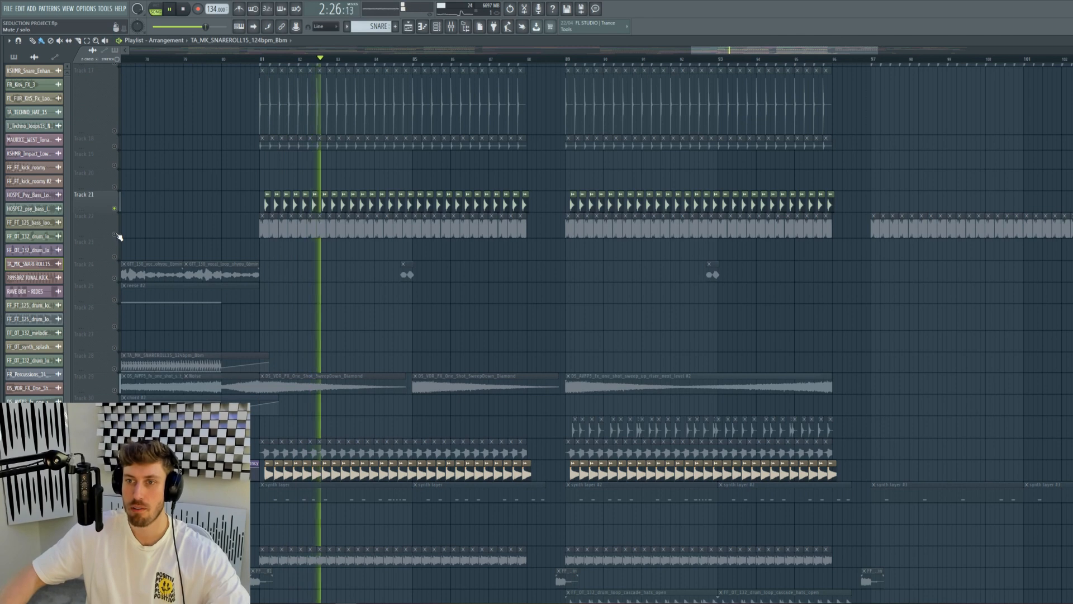
click(114, 234)
- Set a time selection from bar 81 to 85, stop playback and check the tonal kick sample on Track 22
drag(256, 67, 413, 64)
key(space)
double_click(348, 230)
key(Escape)
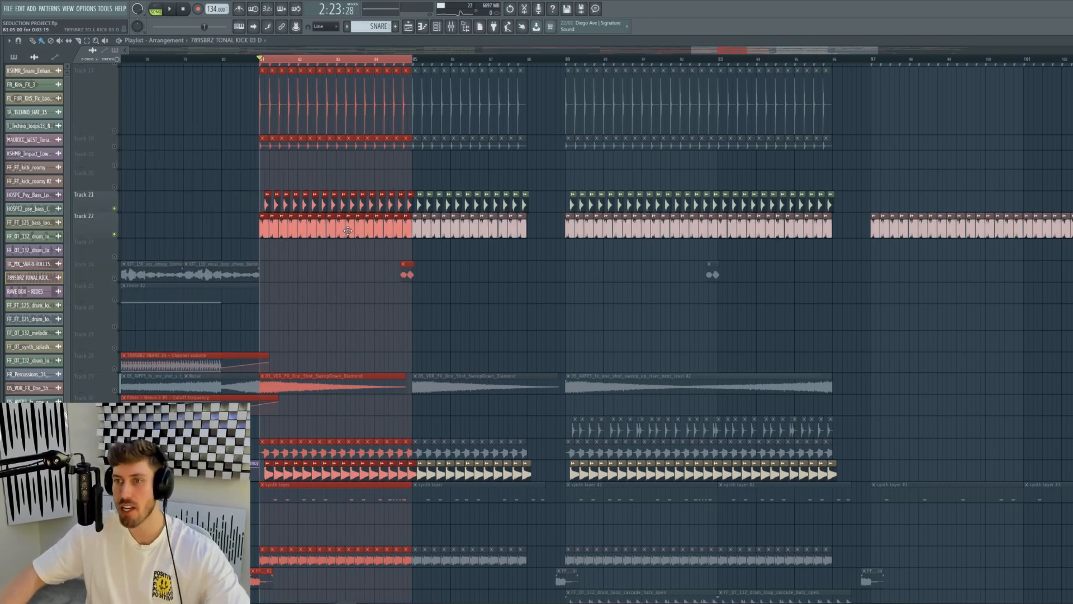
- Audition the drop with Track 32 added, and again with Tracks 16, 17 and 18 layered in
click(114, 459)
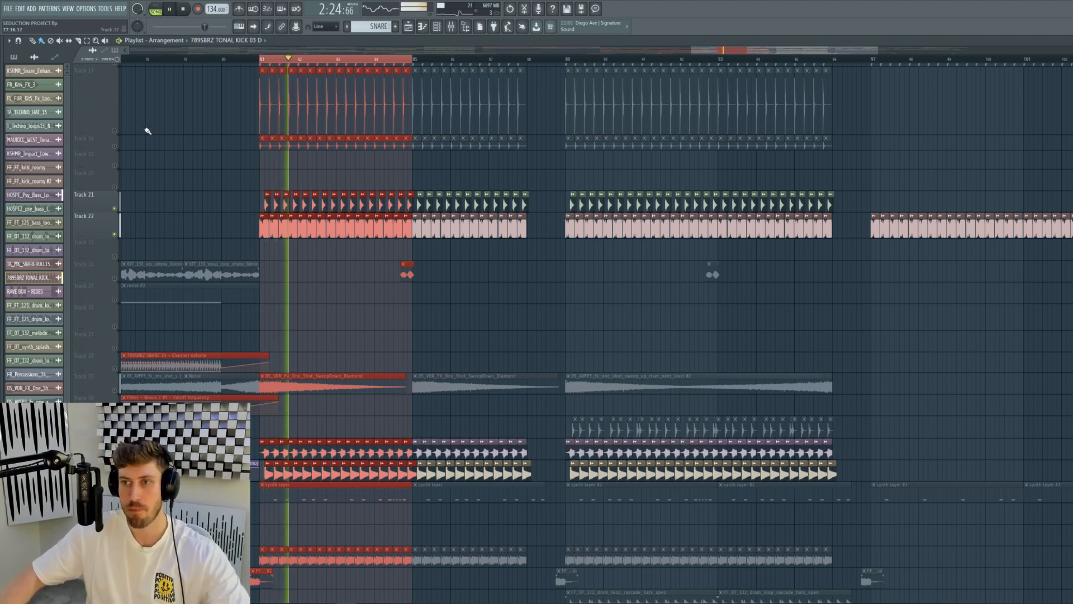
key(space)
scroll(119, 132, up, 2)
click(115, 150)
key(space)
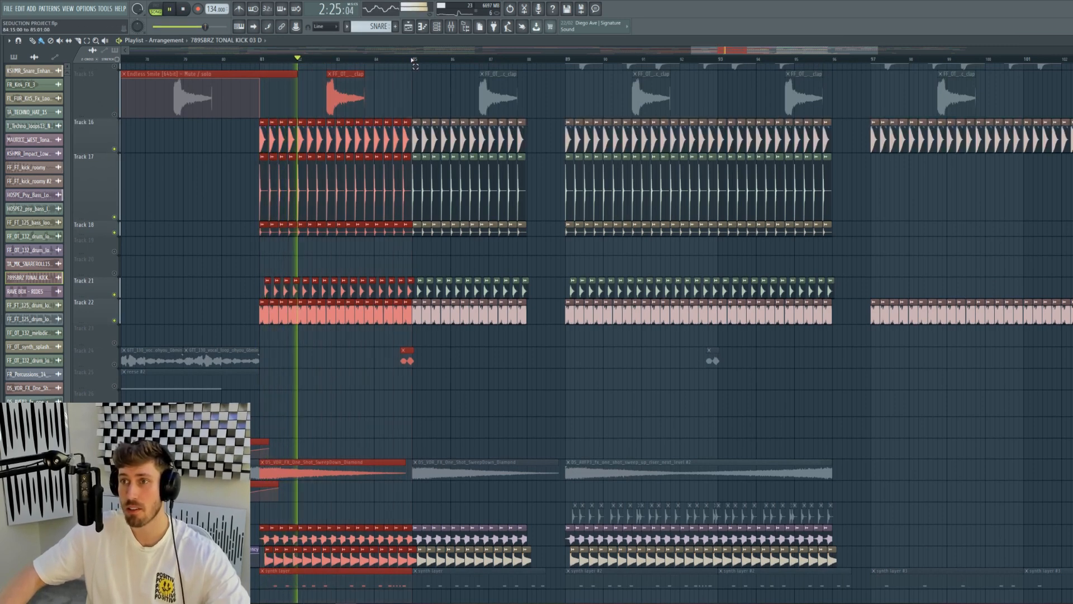
- Add Track 34's synth layer to the playing drop layers, listen to the combination and stop playback
scroll(230, 371, down, 6)
click(115, 347)
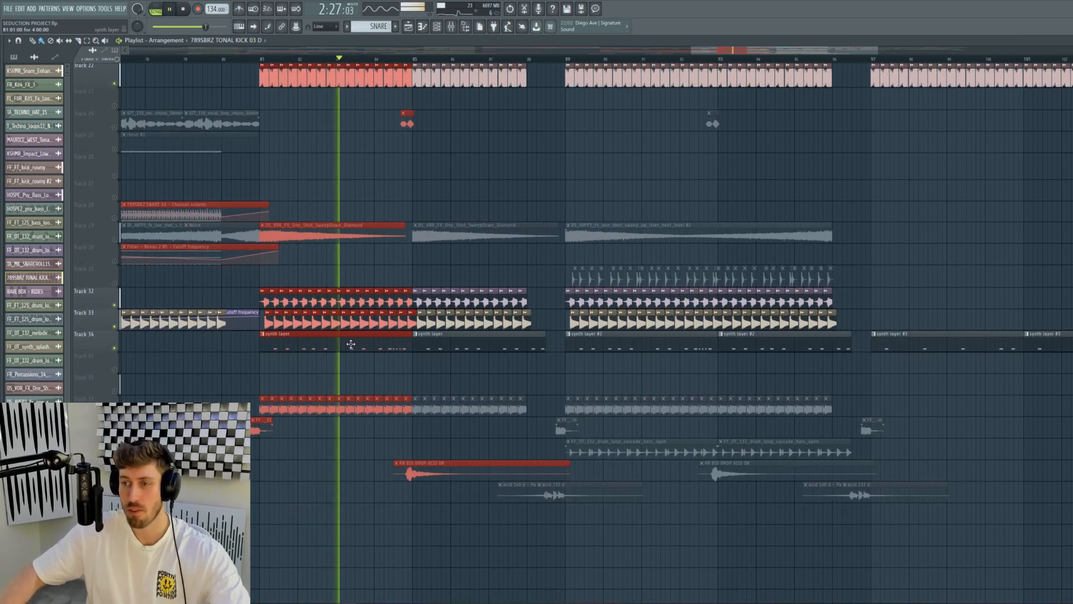
scroll(283, 360, up, 12)
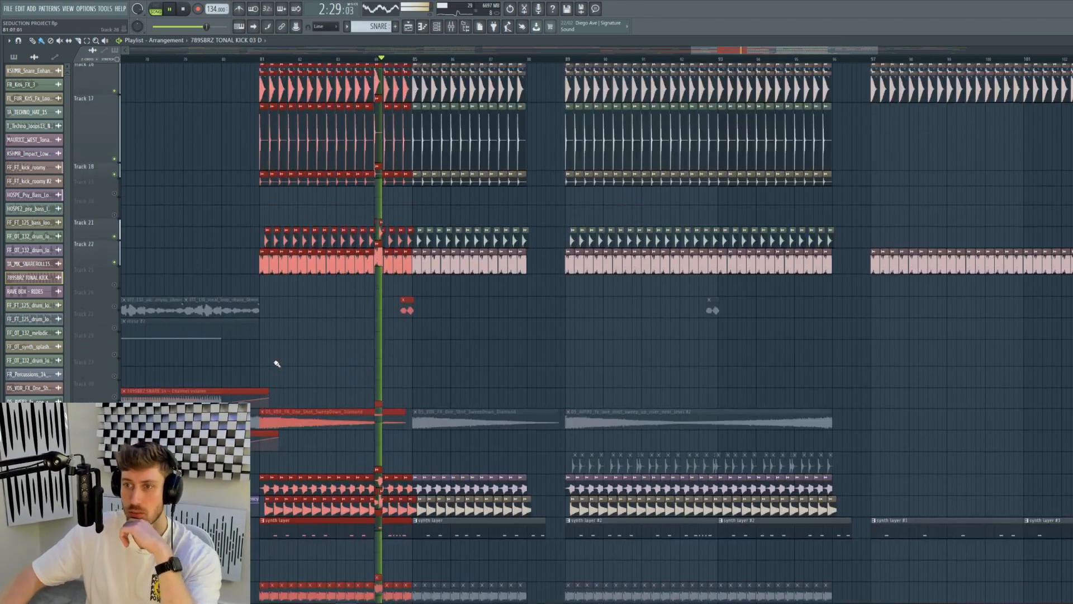
key(space)
- Stop the Track 7 audition, solo Track 3's RAVE BOX - RIDES loop for a listen and solo Track 5
scroll(232, 295, up, 7)
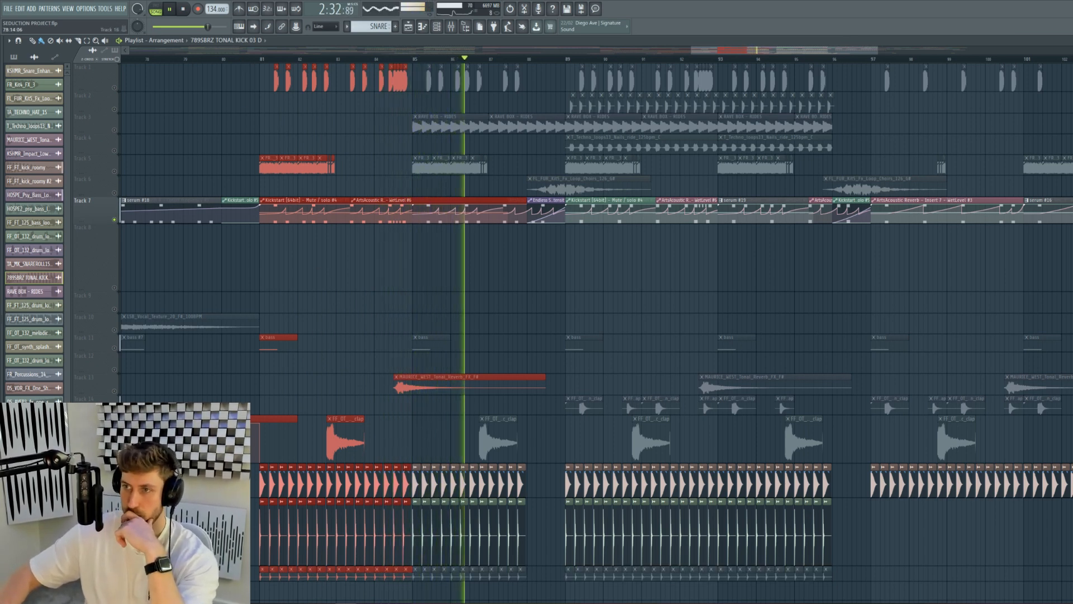
key(space)
right_click(115, 130)
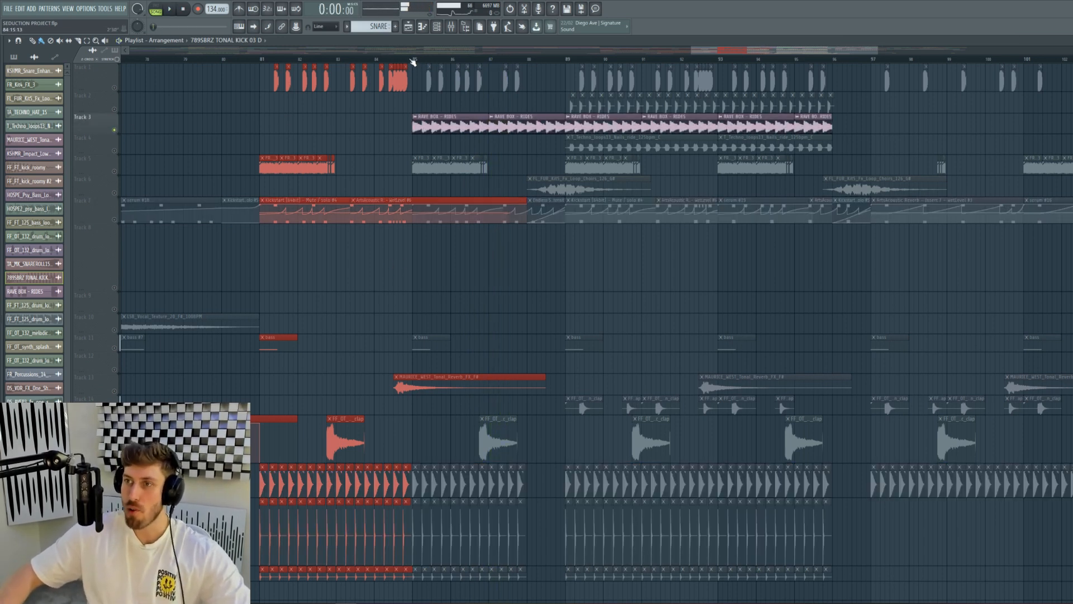
key(space)
right_click(115, 171)
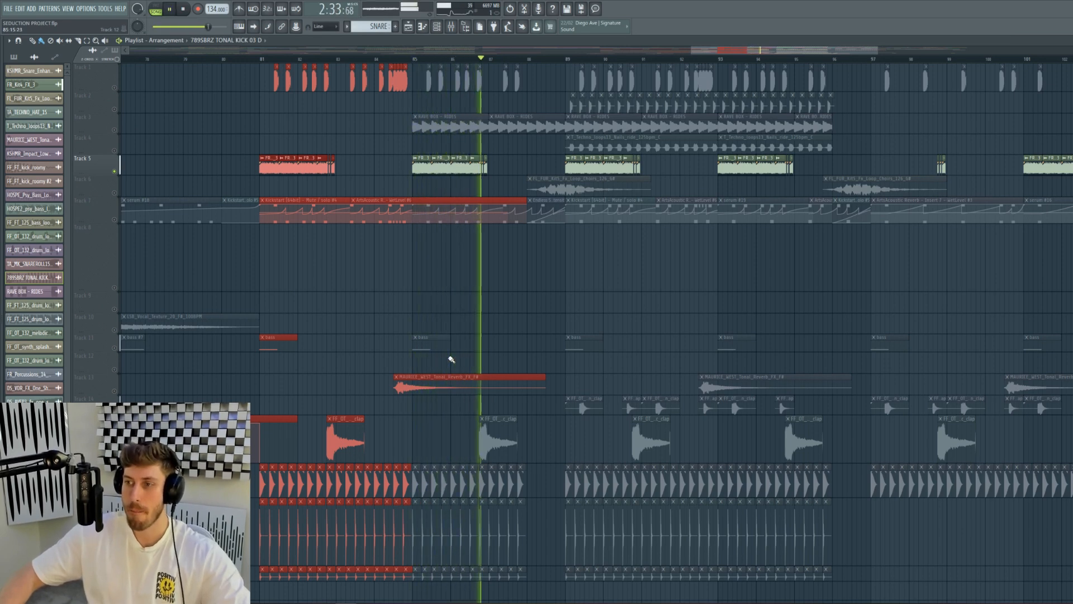
- Stop playback and check the vocal one-shot effect sample on Track 24, closing its sample settings again
scroll(450, 358, down, 3)
scroll(448, 348, down, 10)
key(space)
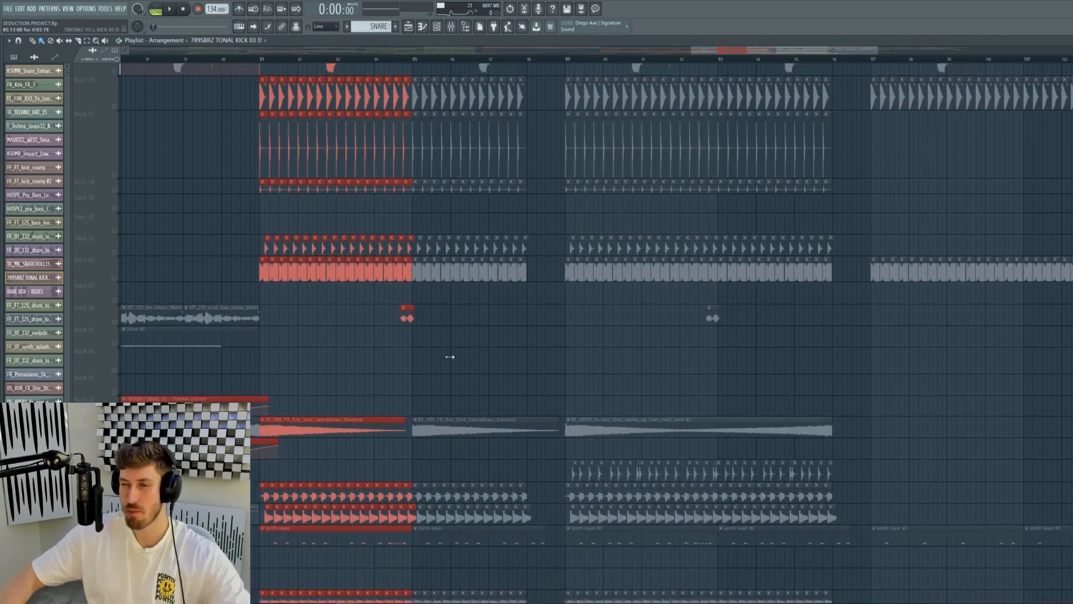
double_click(403, 120)
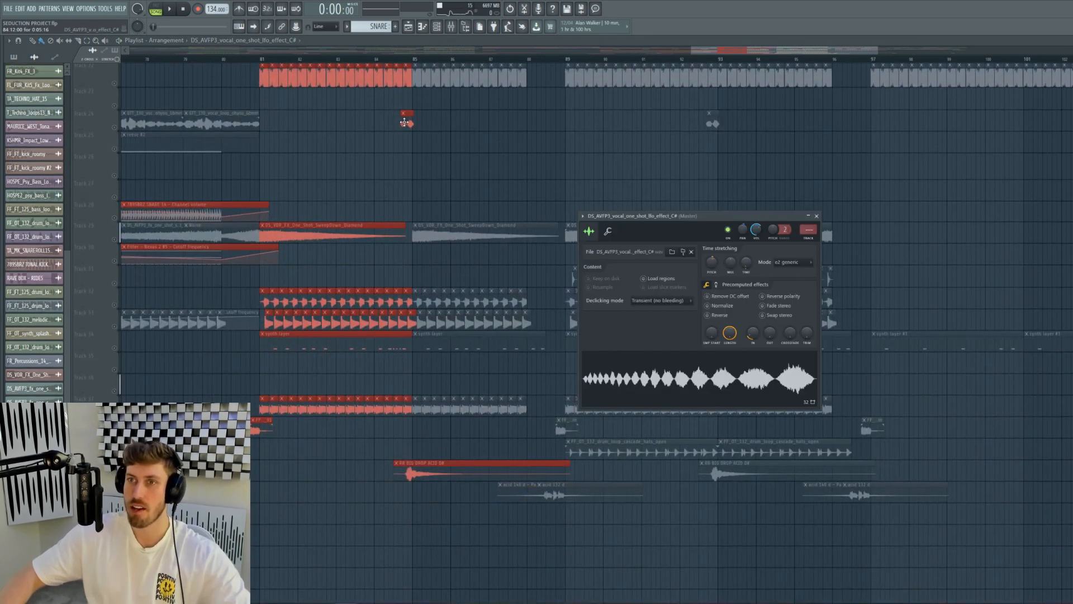
key(Escape)
- Audition the vocal effect just before bar 85 and solo Track 24
click(408, 61)
key(space)
key(space)
right_click(115, 127)
right_click(115, 128)
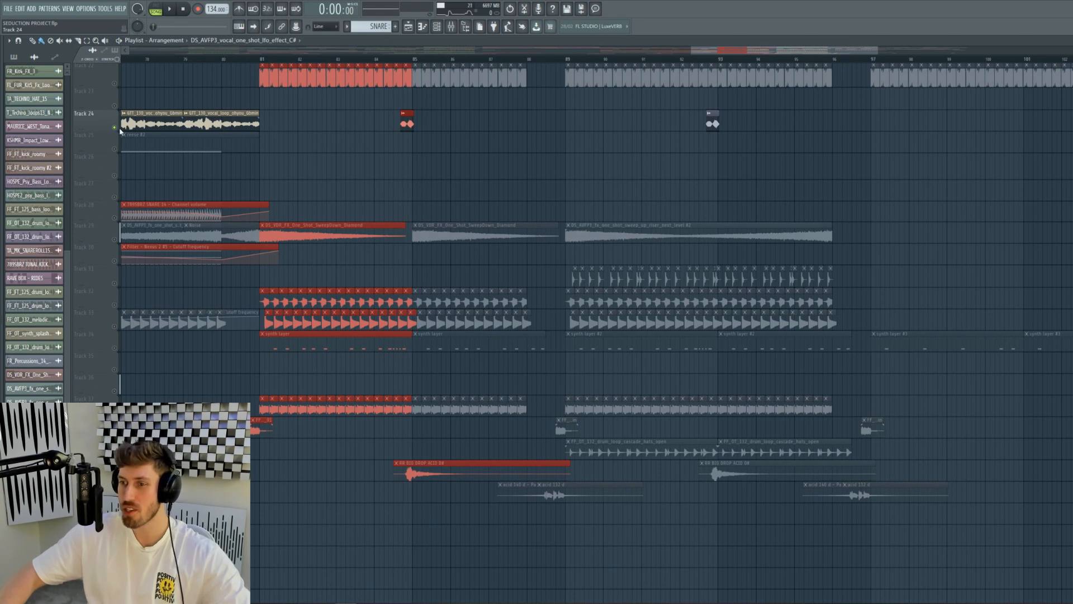
- Solo Track 41's acid clips, play a time selection from bar 87 to 89, and extend the selection to bar 91
scroll(414, 283, down, 5)
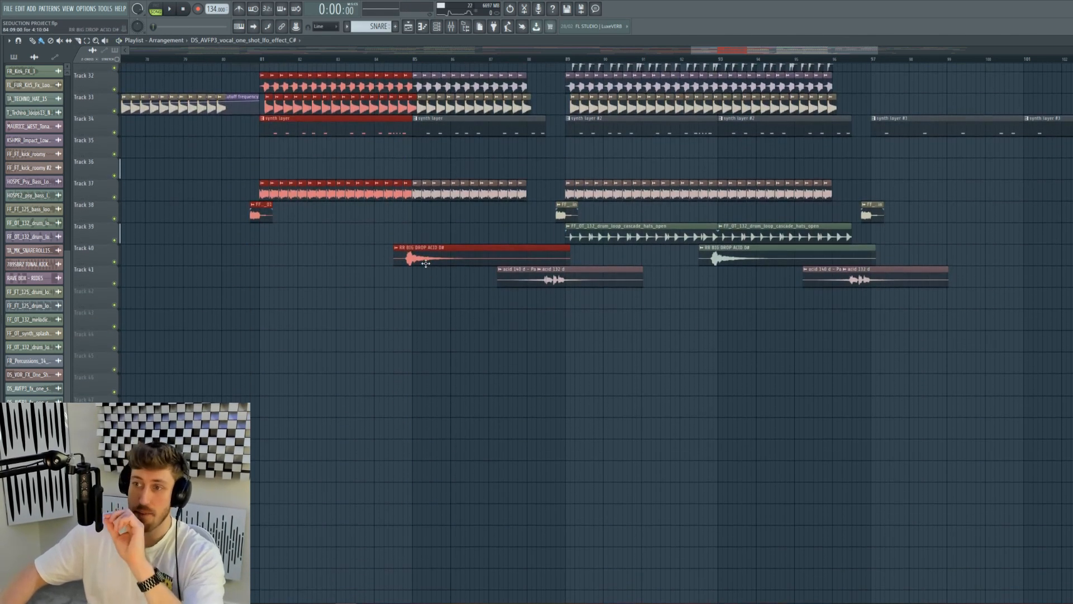
drag(551, 316, 591, 324)
right_click(115, 284)
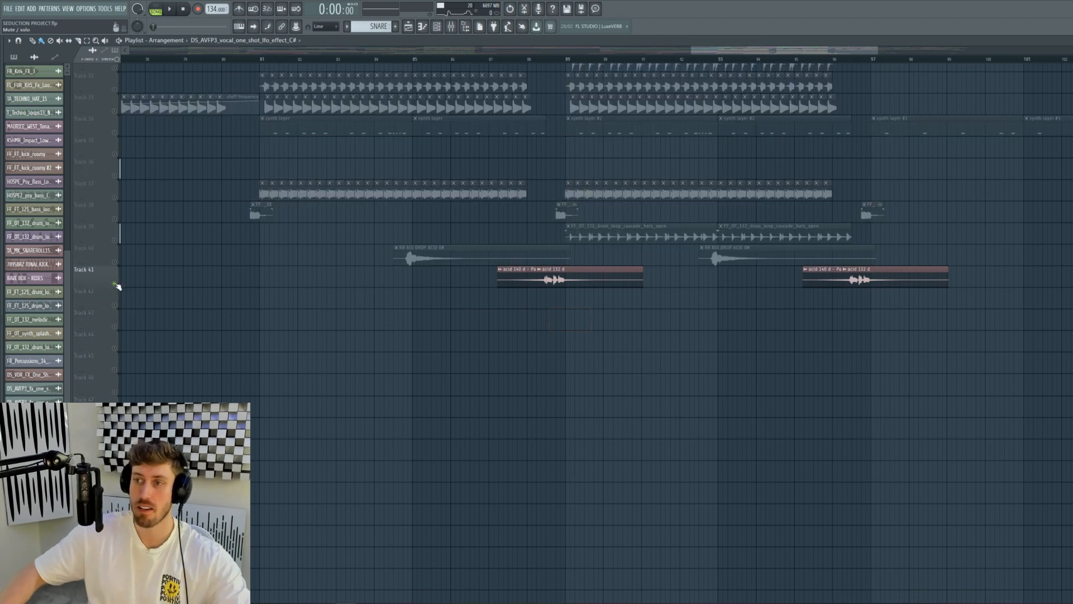
drag(491, 59, 580, 59)
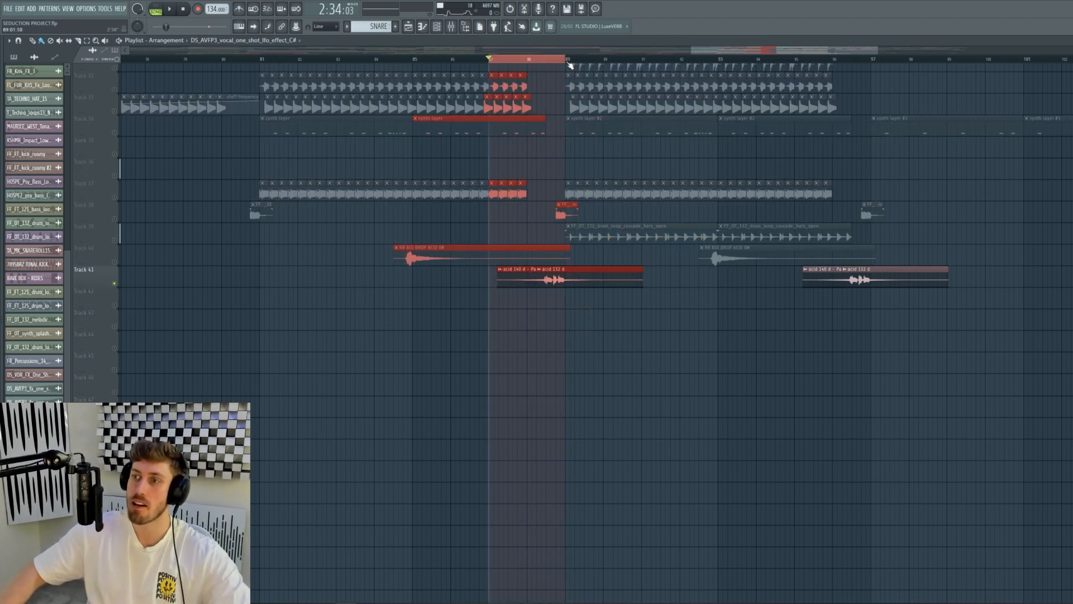
right_click(603, 346)
key(space)
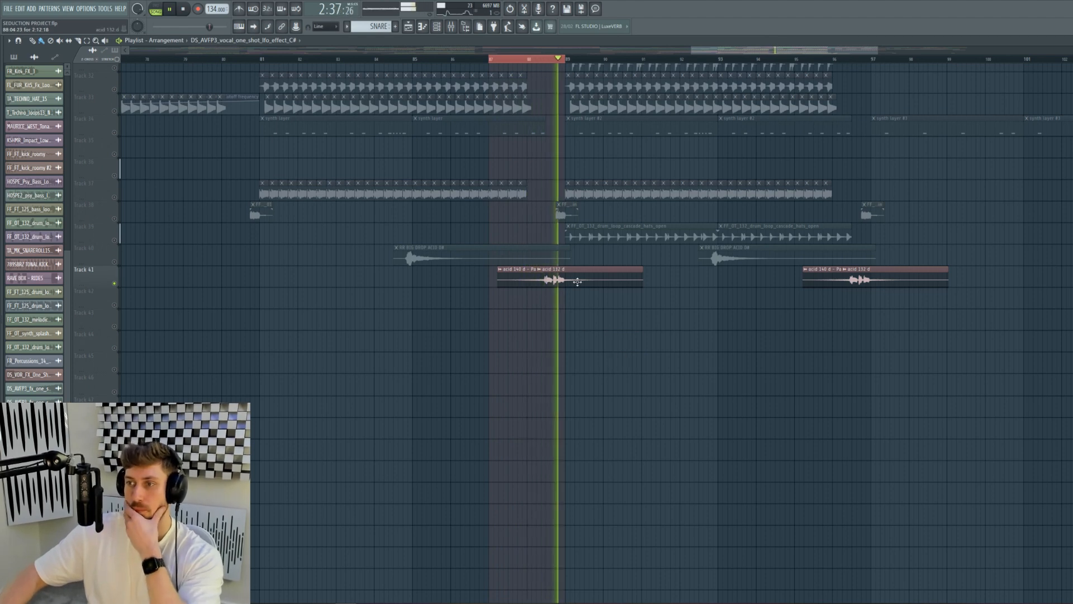
drag(566, 60, 628, 60)
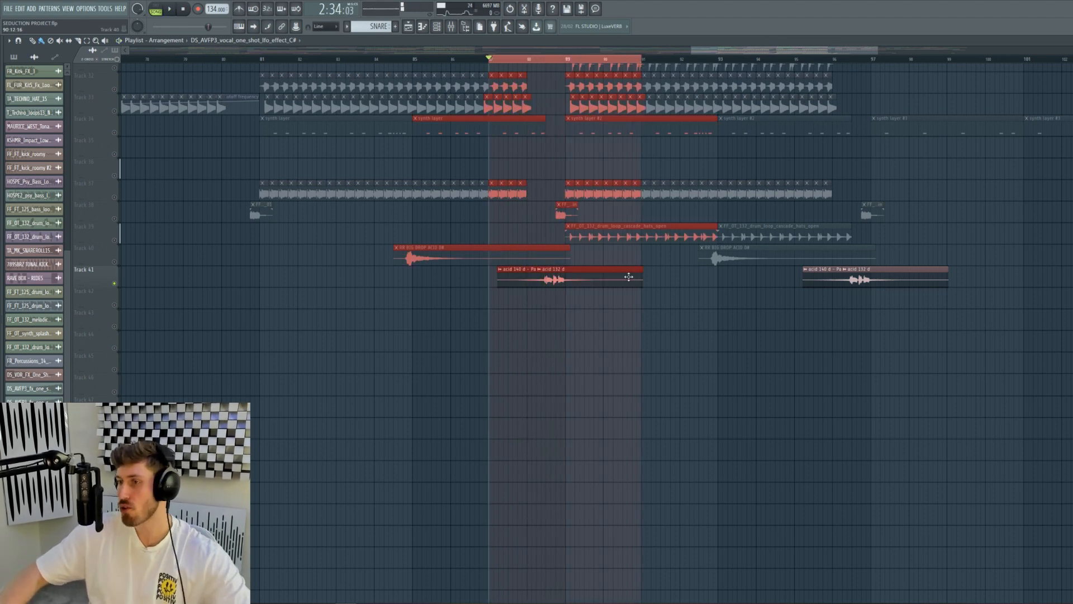
- Move the acid 132 d clip near bar 89 from Track 41 down to Track 42 and audition it on its own
double_click(550, 277)
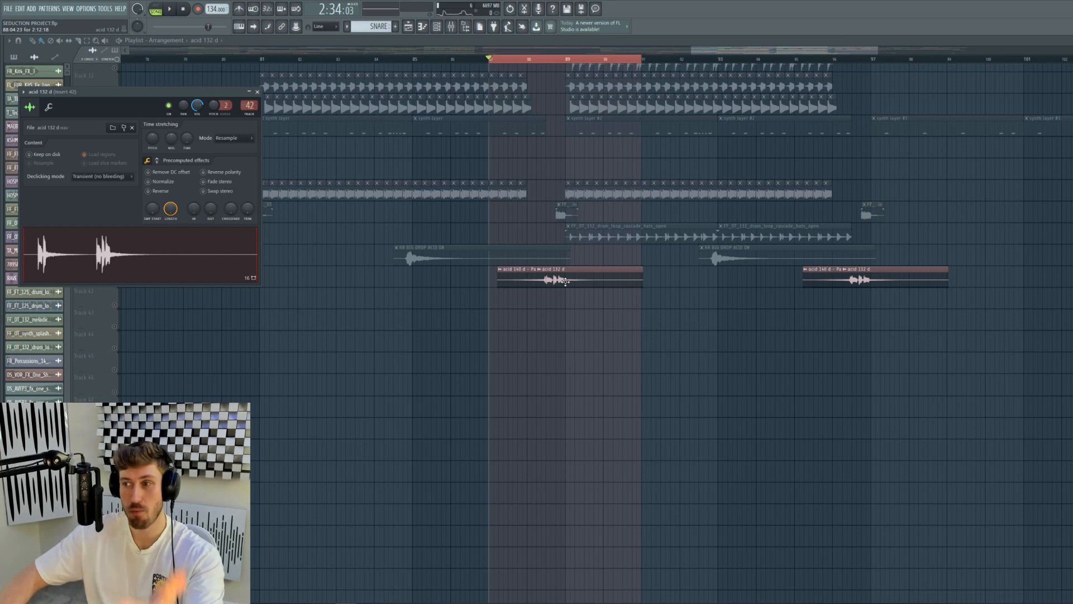
drag(555, 283, 551, 309)
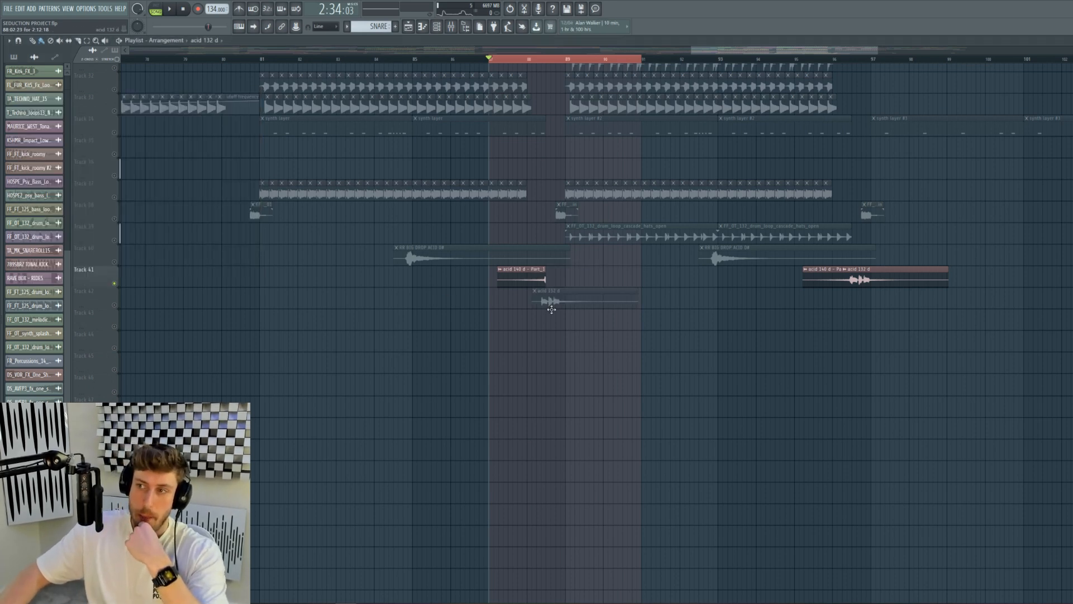
click(115, 305)
click(115, 284)
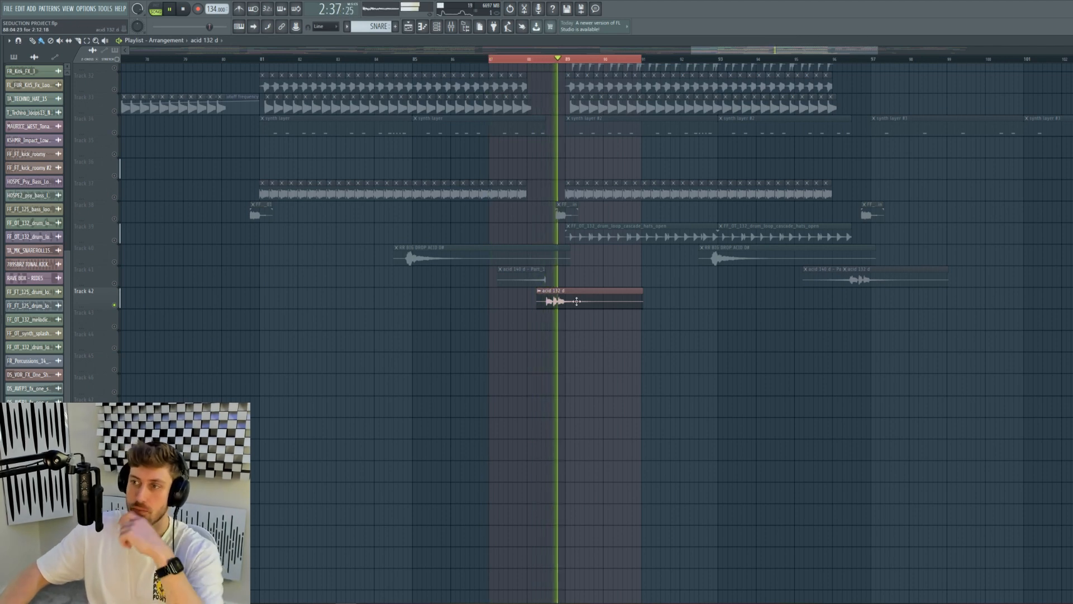
key(space)
- Examine the Pro-Q 3 and ArtsAcoustic Reverb settings on the acid sound's mixer Insert 42, and return to the playlist
click(453, 26)
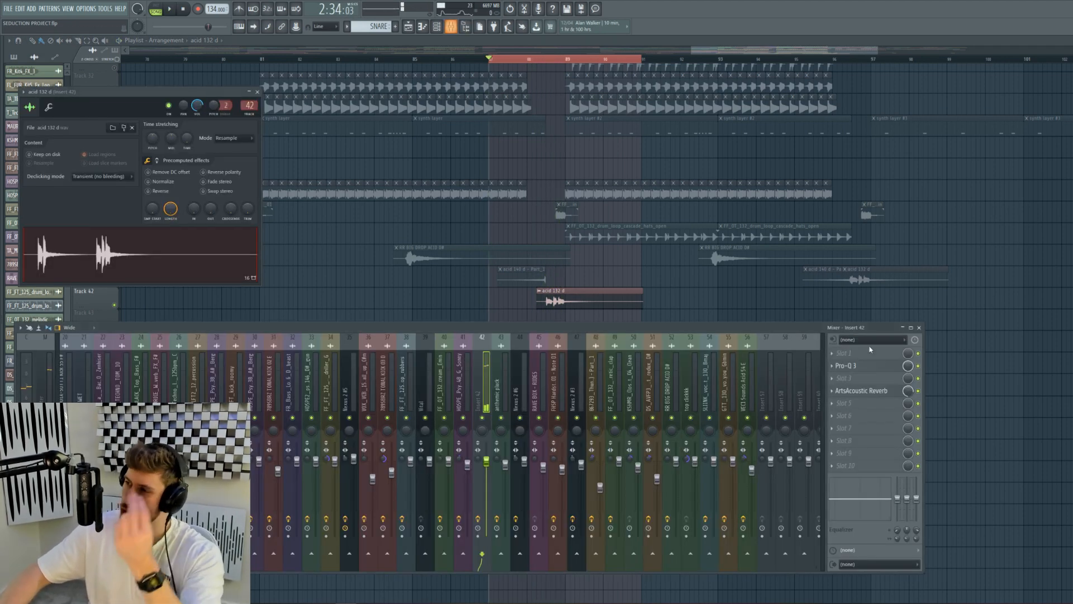
click(870, 364)
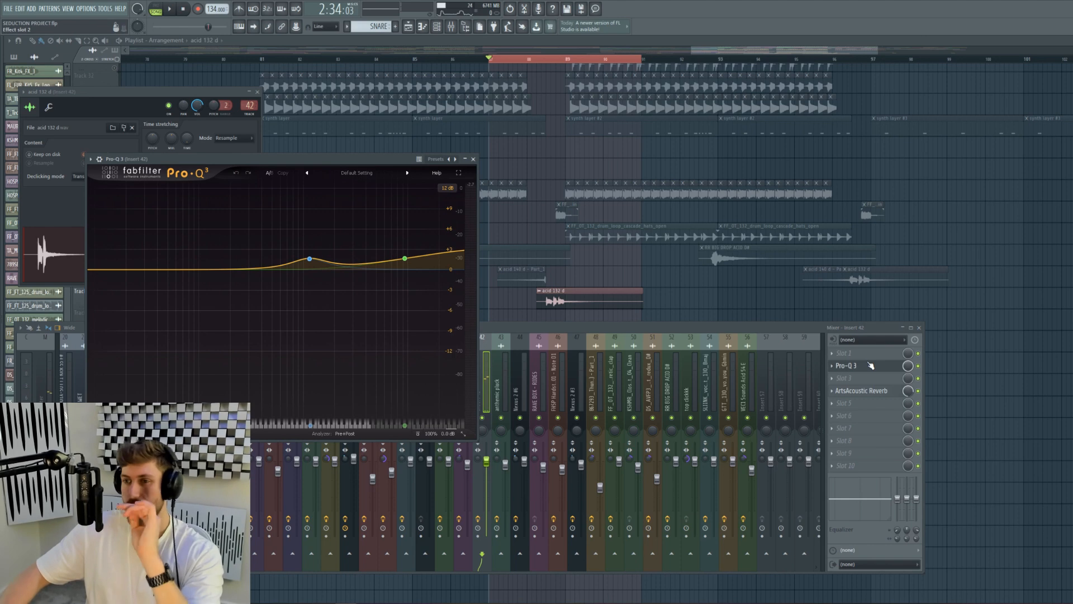
click(887, 390)
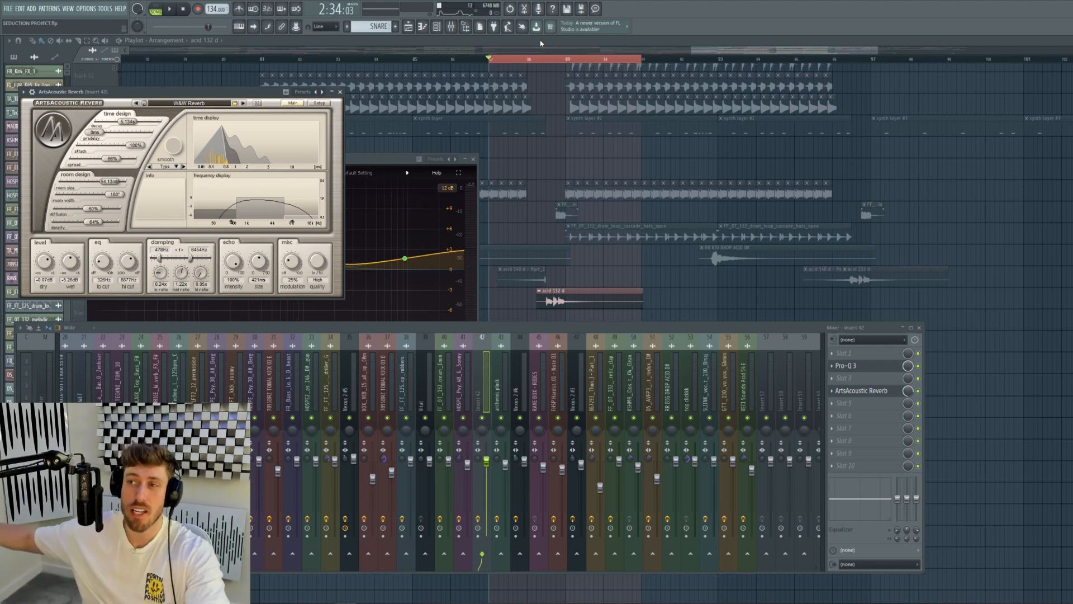
click(554, 294)
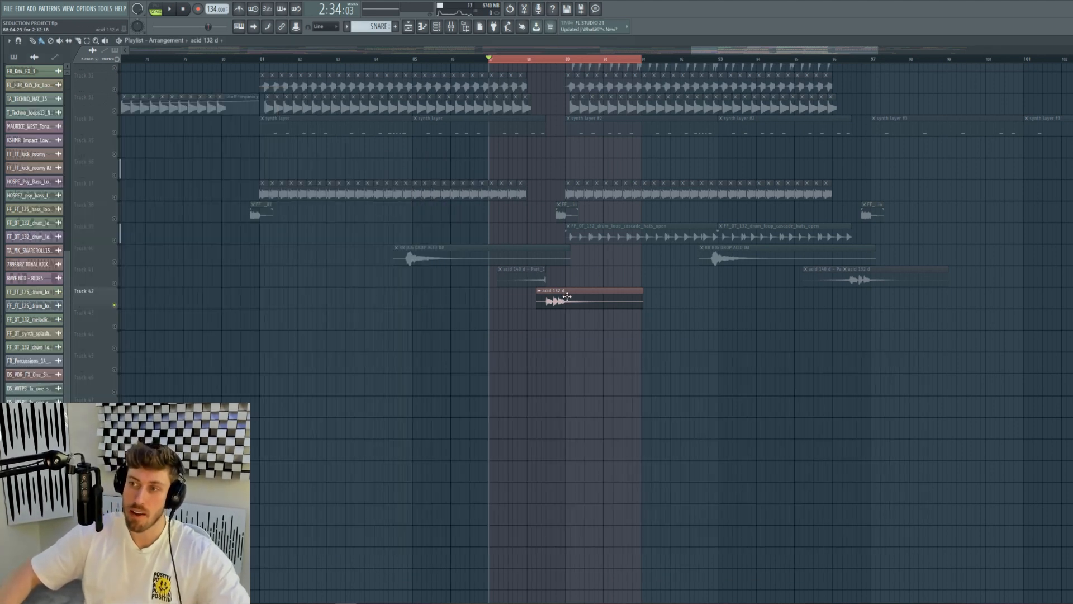
- Audition the acid clips on Tracks 41 and 42 together, and again with Track 38 added and the time selection cleared
click(115, 283)
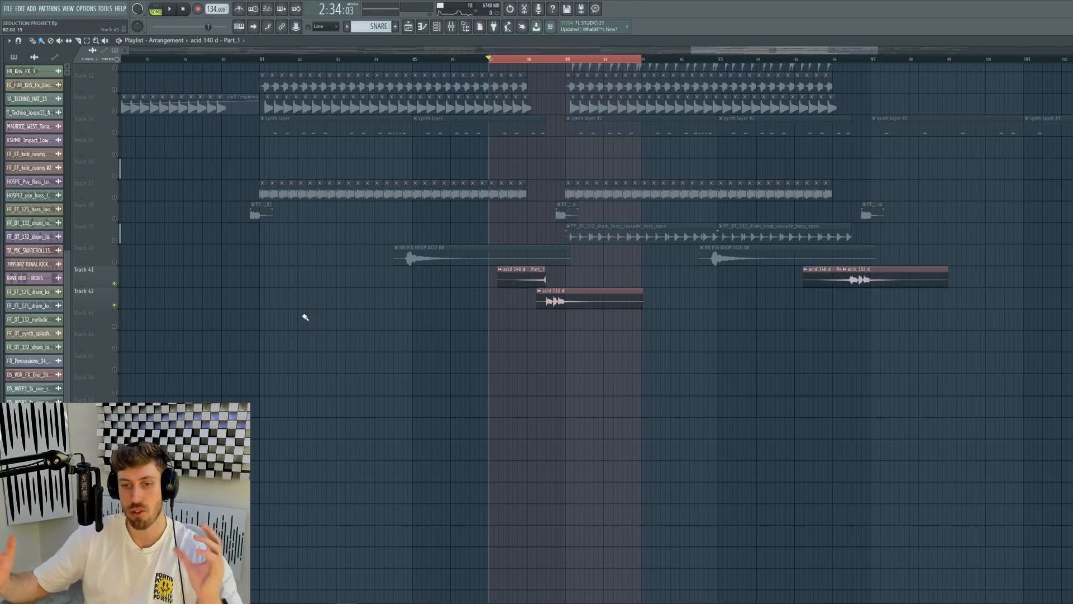
key(space)
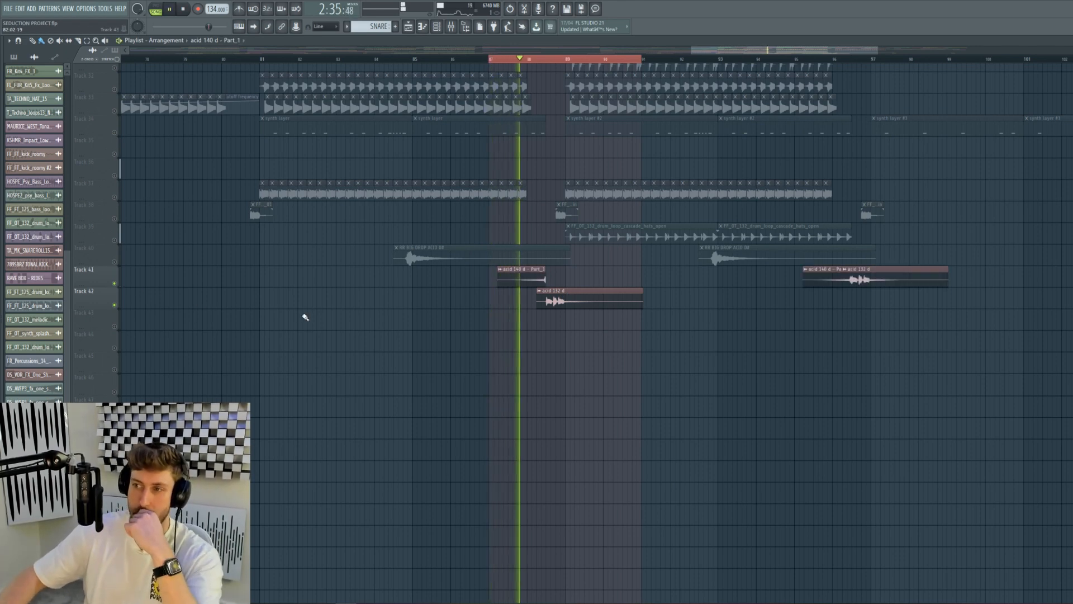
click(115, 218)
key(space)
click(551, 59)
key(space)
mouse_move(643, 60)
mouse_down()
mouse_move(655, 60)
mouse_move(644, 63)
mouse_up()
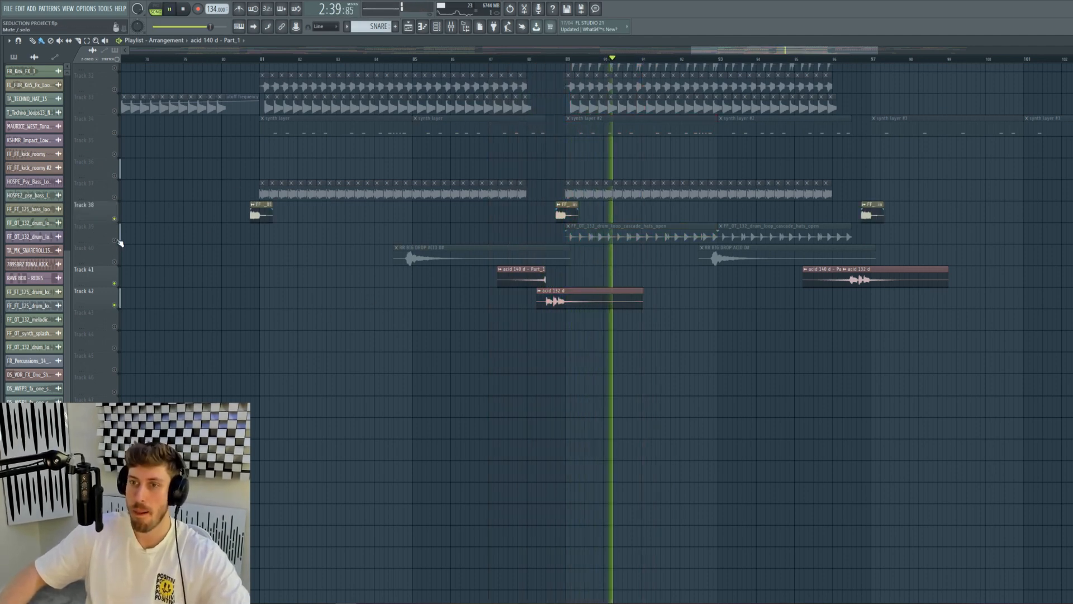
- Re-enable all tracks, stop playback and show the whole arrangement from Track 1 for an overview
drag(114, 241, 115, 69)
click(182, 9)
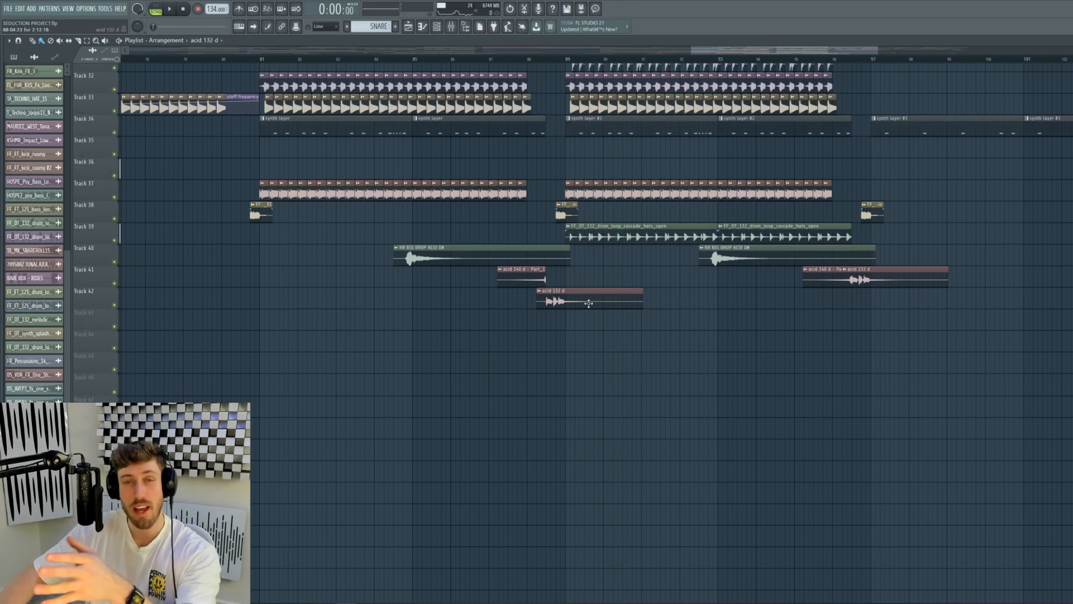
drag(693, 51, 187, 82)
drag(876, 52, 1065, 52)
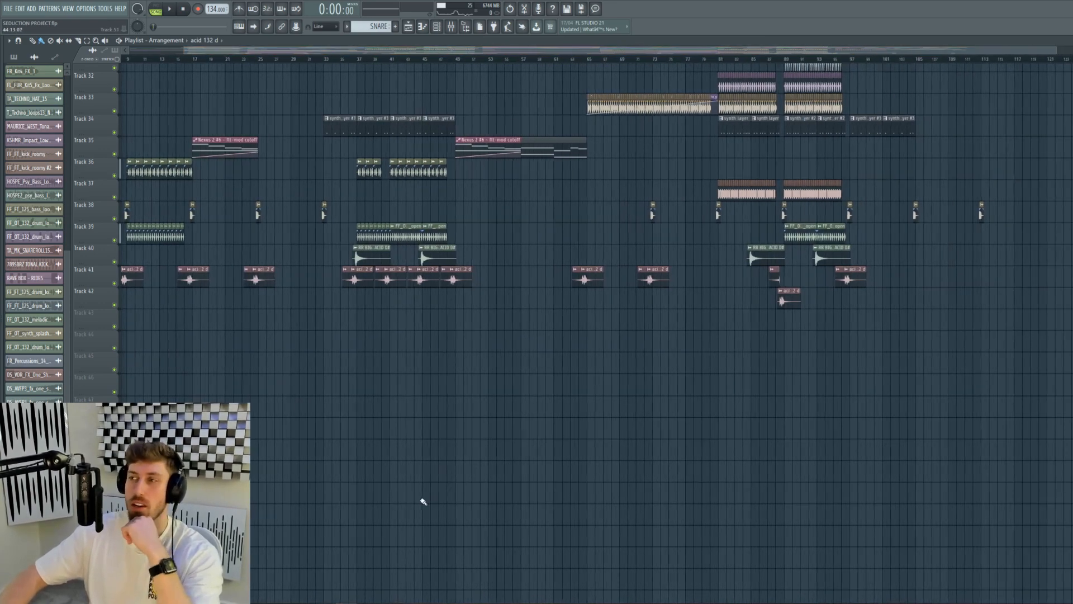
scroll(740, 377, up, 4)
scroll(741, 385, up, 5)
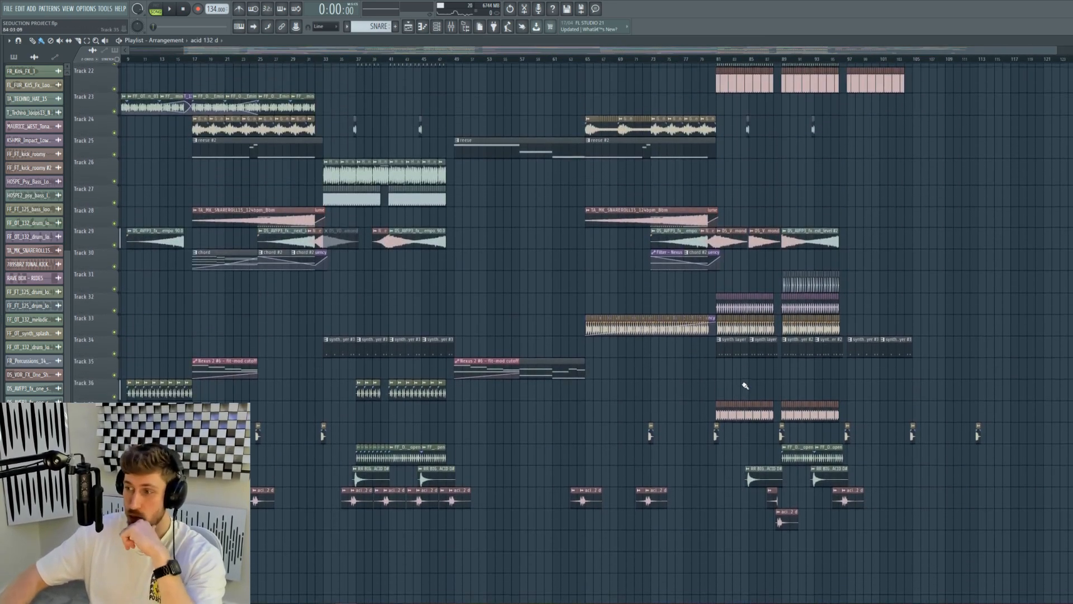
scroll(752, 377, up, 10)
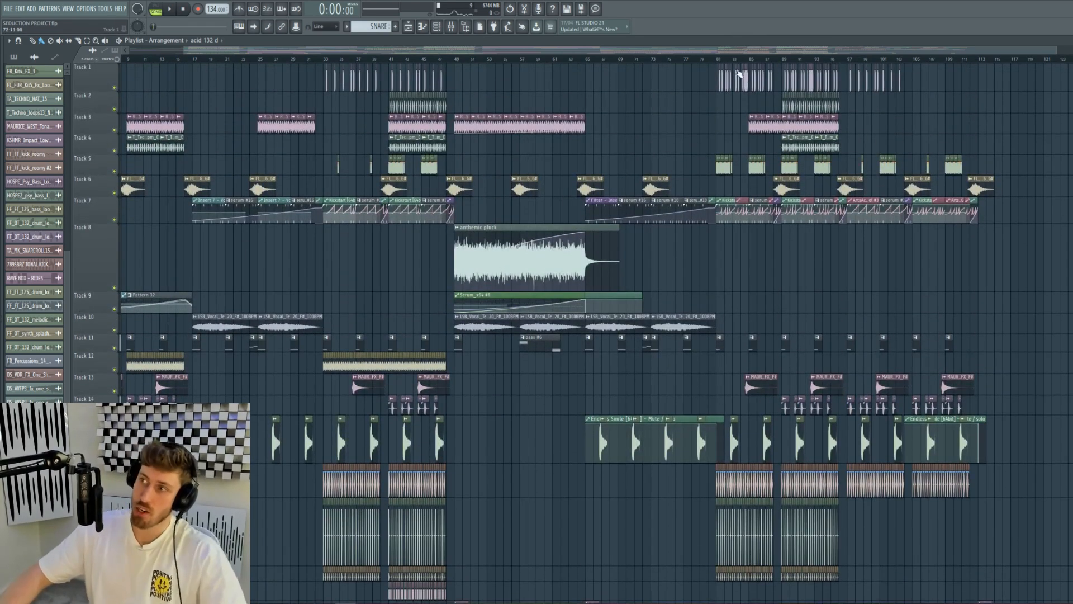
- Inspect the sample settings of Track 3's RAVE BOX - RIDES clip and close them
click(757, 121)
double_click(758, 121)
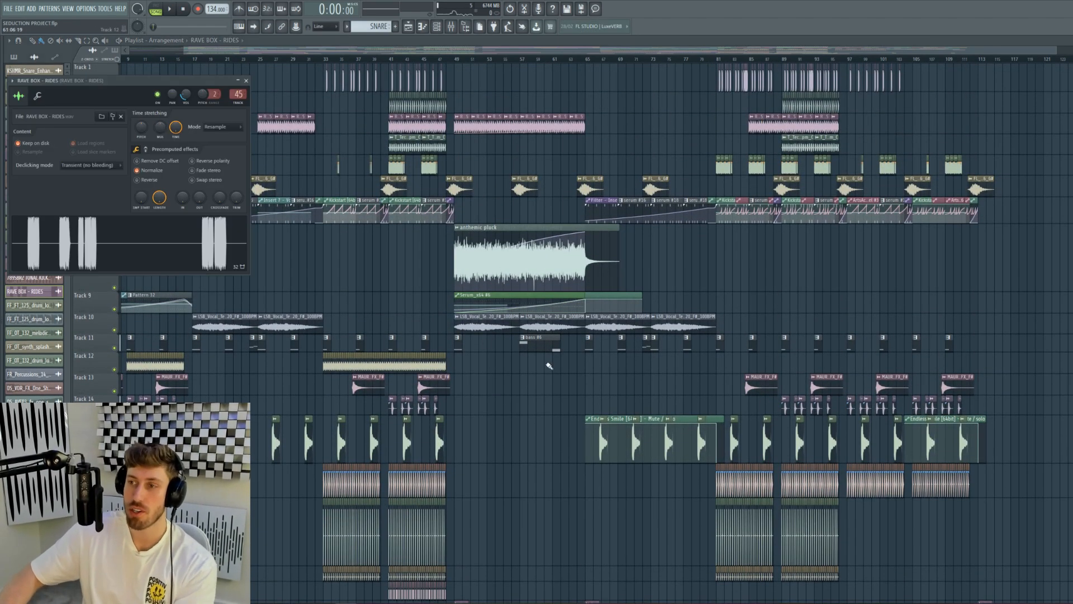
double_click(385, 364)
- Examine the notes and channels of Track 7's serum #16 pattern, and return to the playlist
double_click(362, 212)
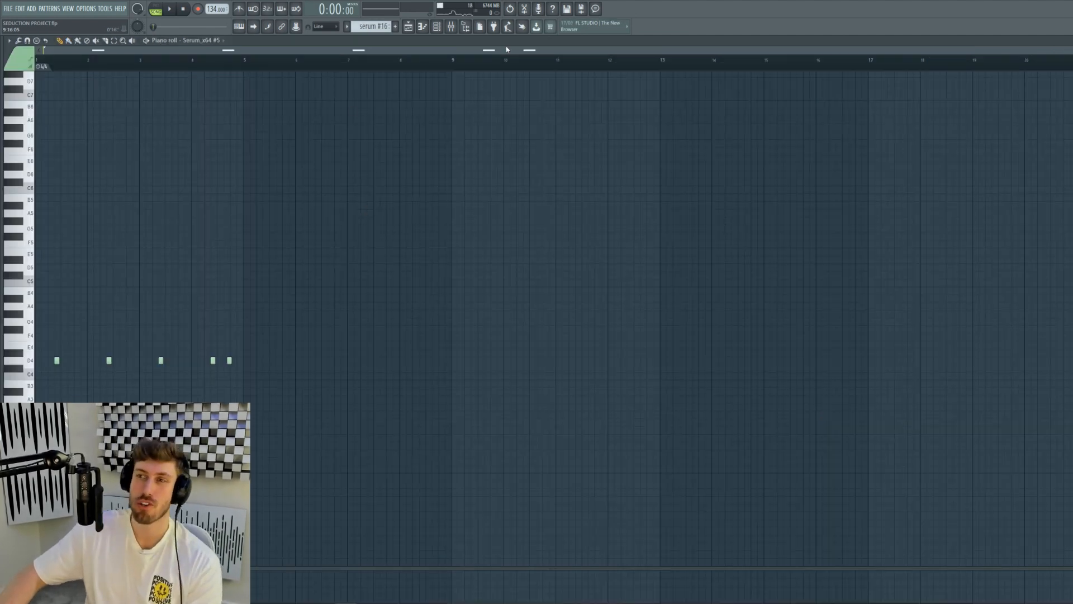
click(437, 27)
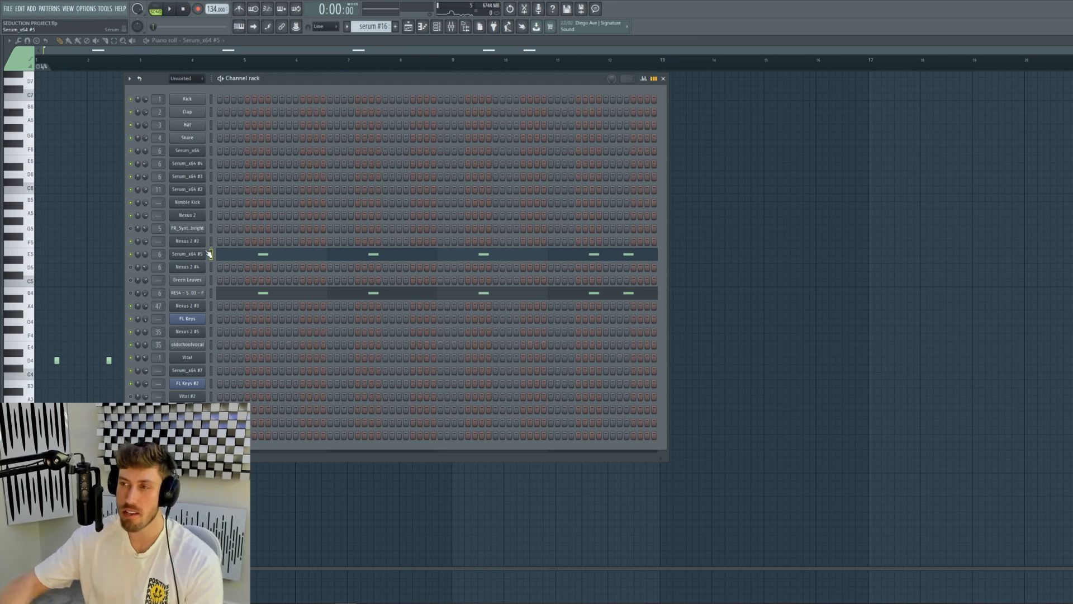
click(409, 27)
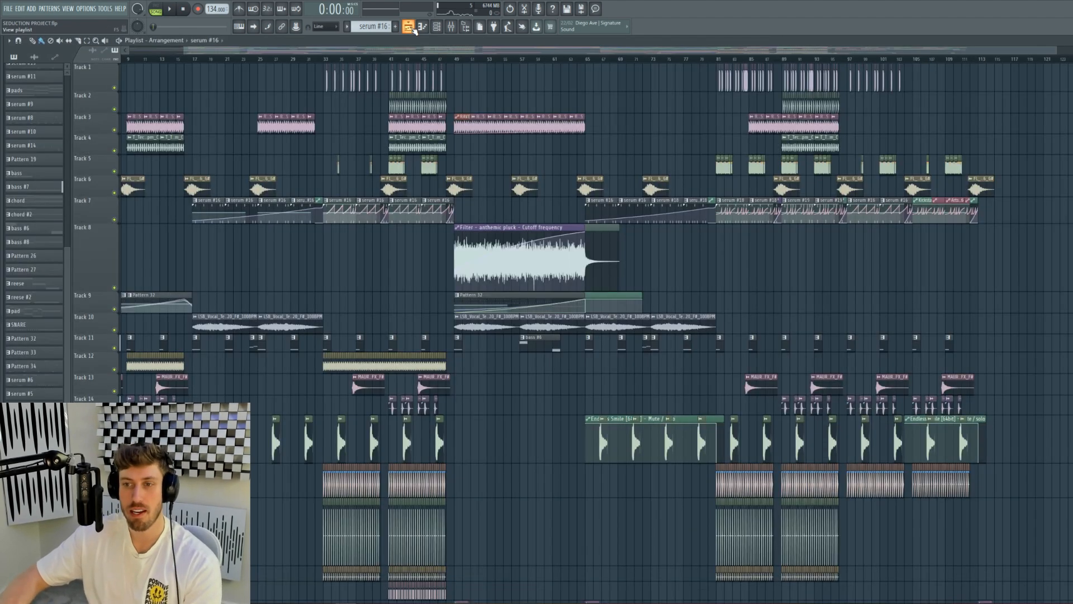
scroll(738, 125, left, 3)
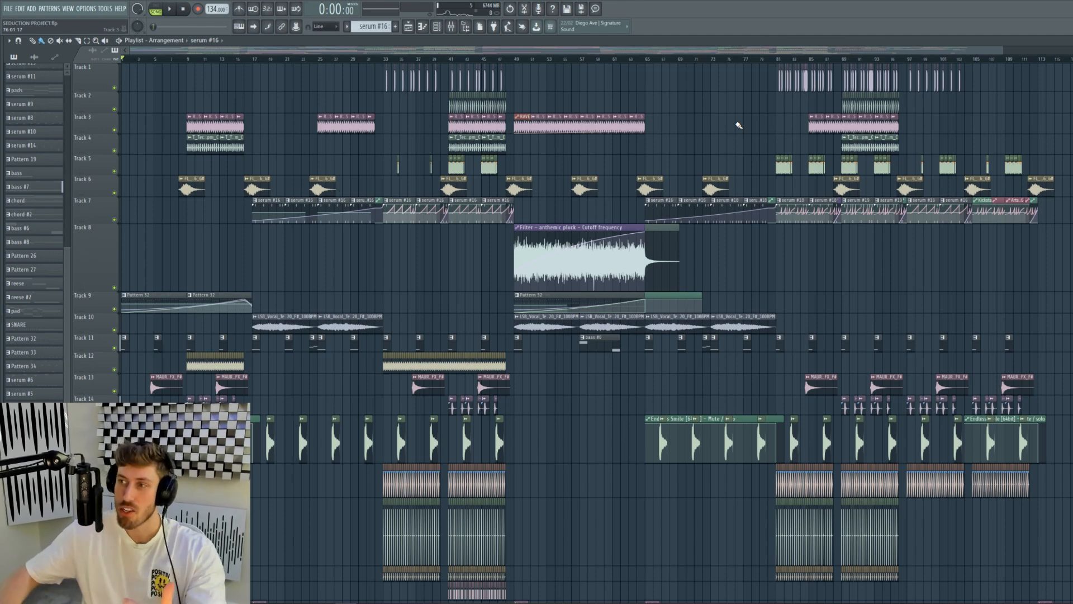
drag(1009, 50, 978, 55)
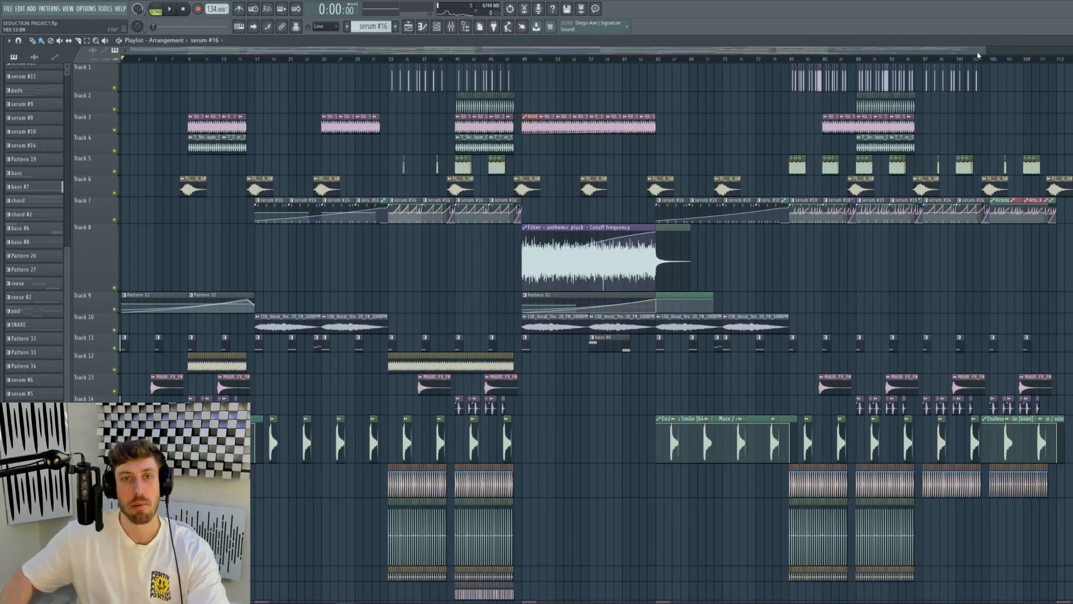
drag(987, 49, 950, 39)
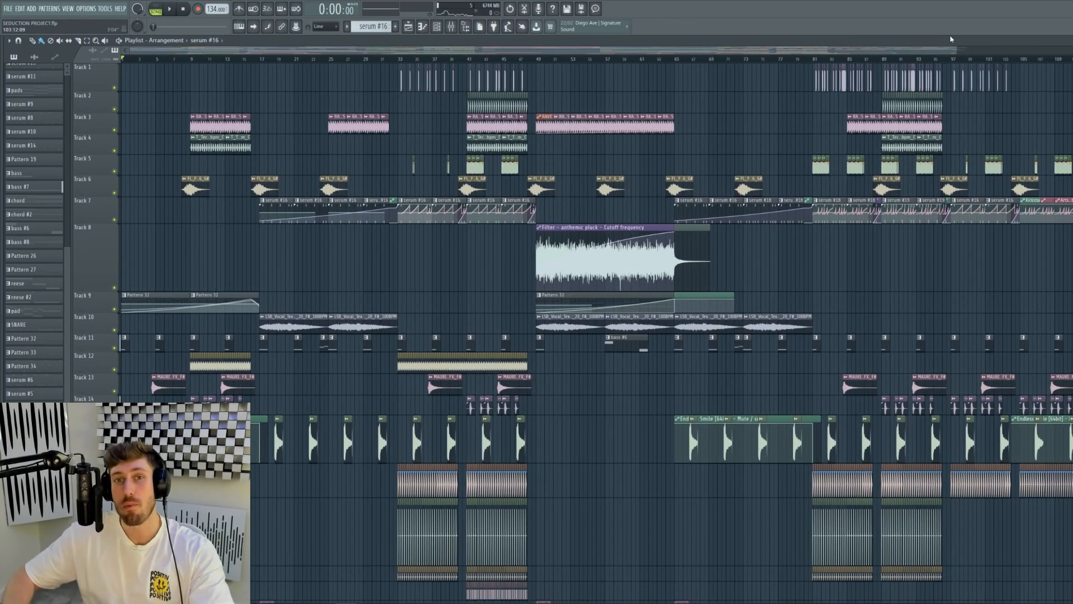
drag(960, 51, 961, 51)
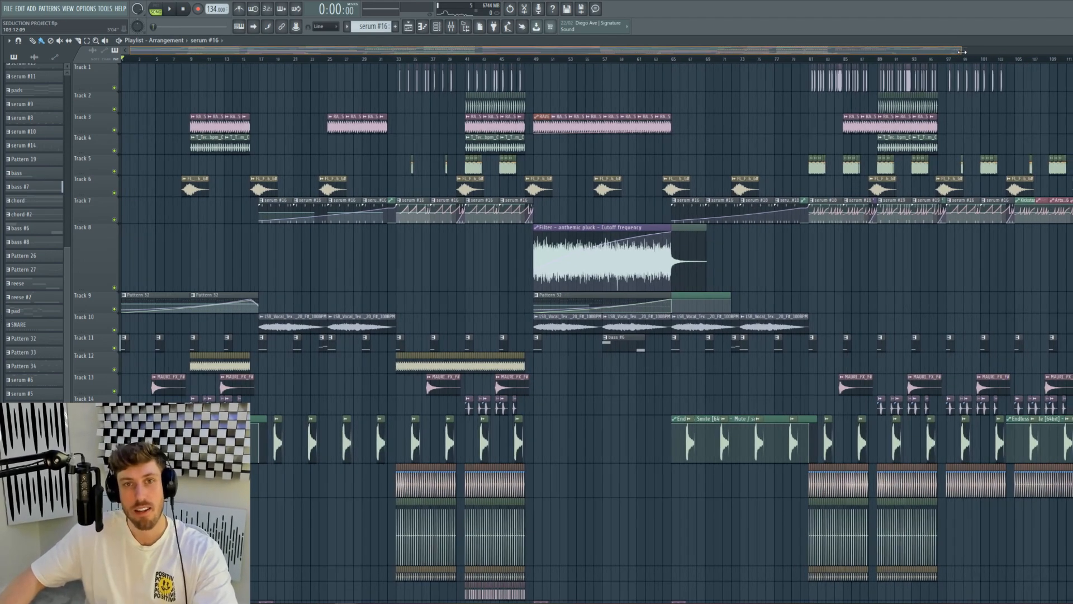